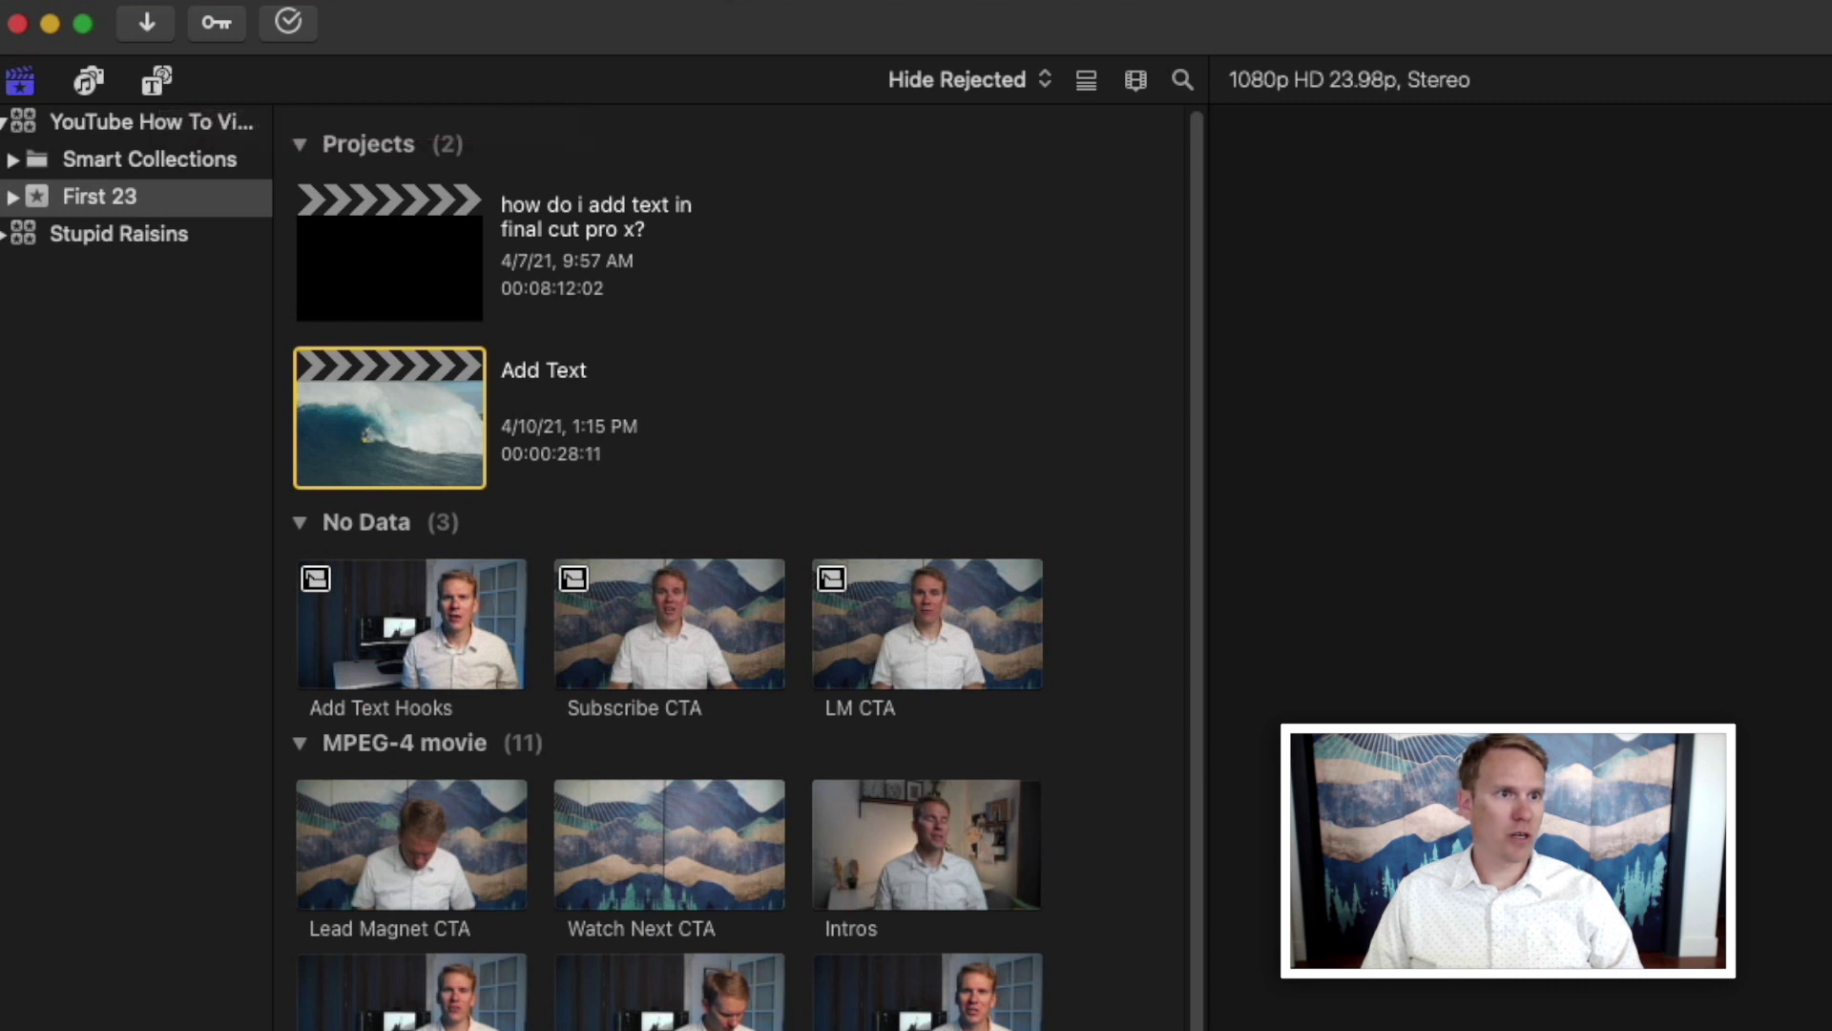
Show every title in the Titles and Generators browser, then filter them with the search 'drift'
click(802, 0)
mouse_move(859, 269)
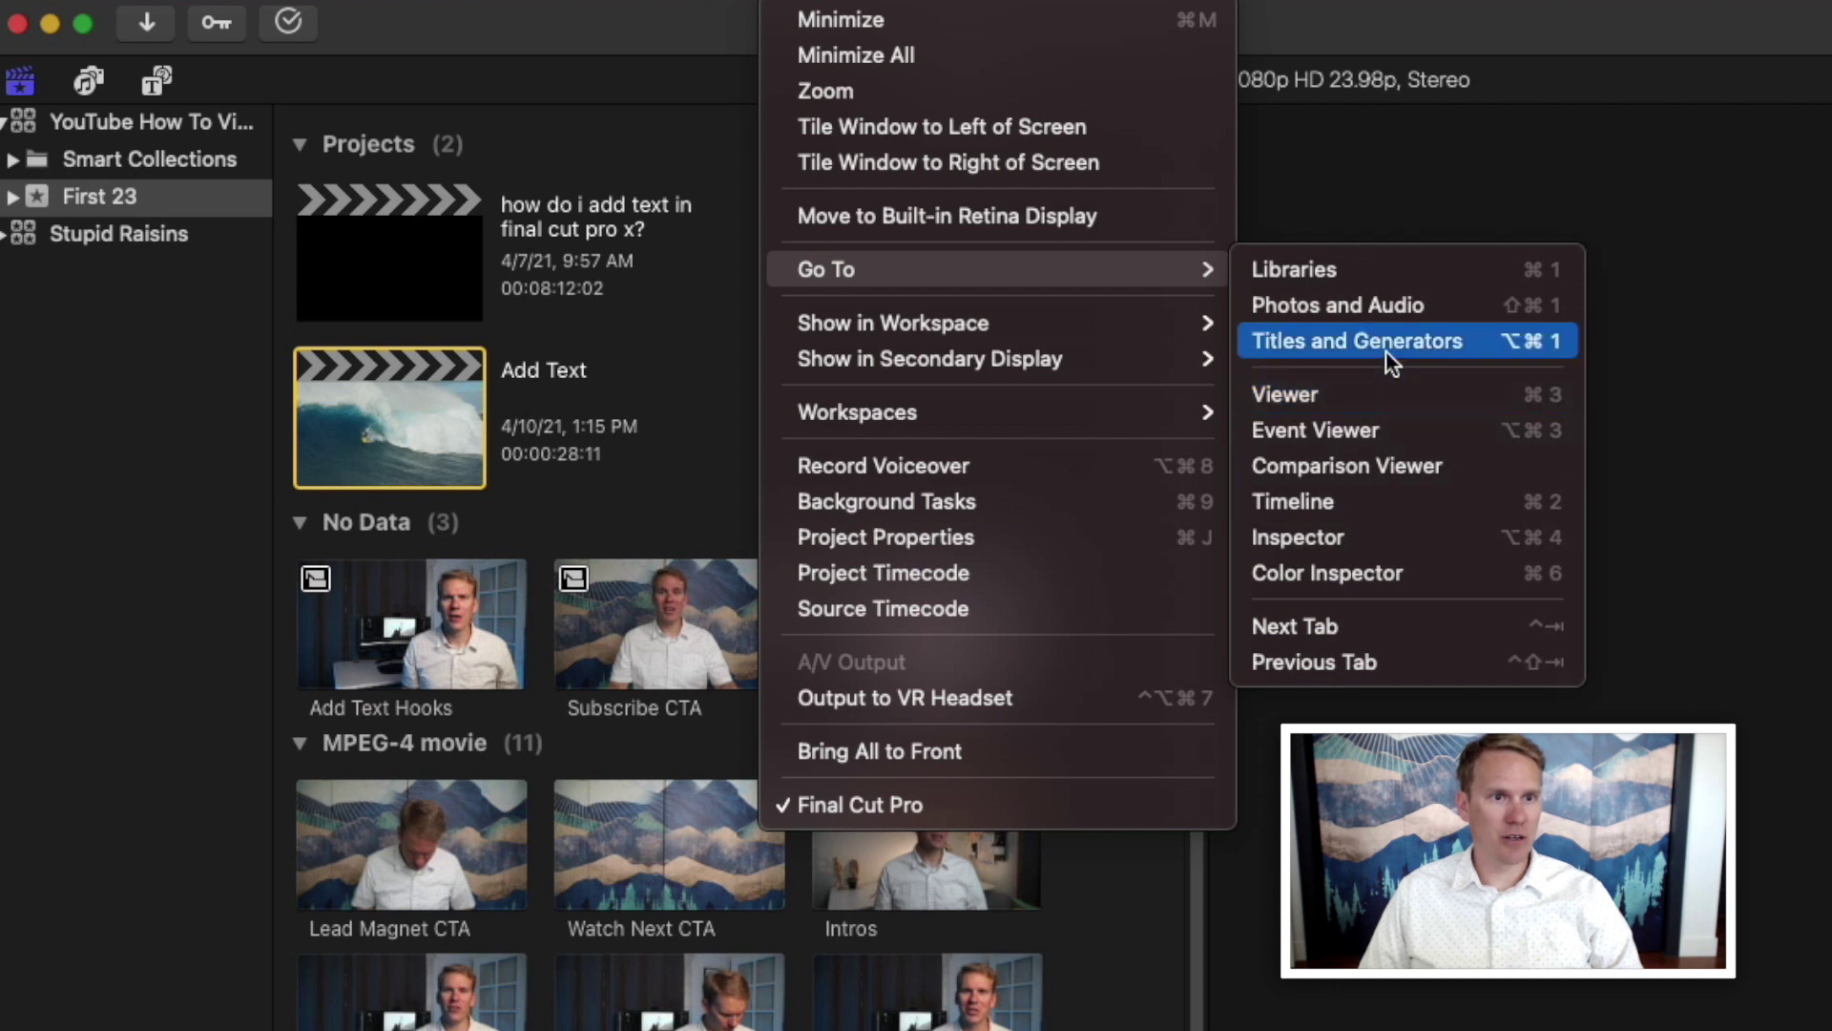
click(1519, 352)
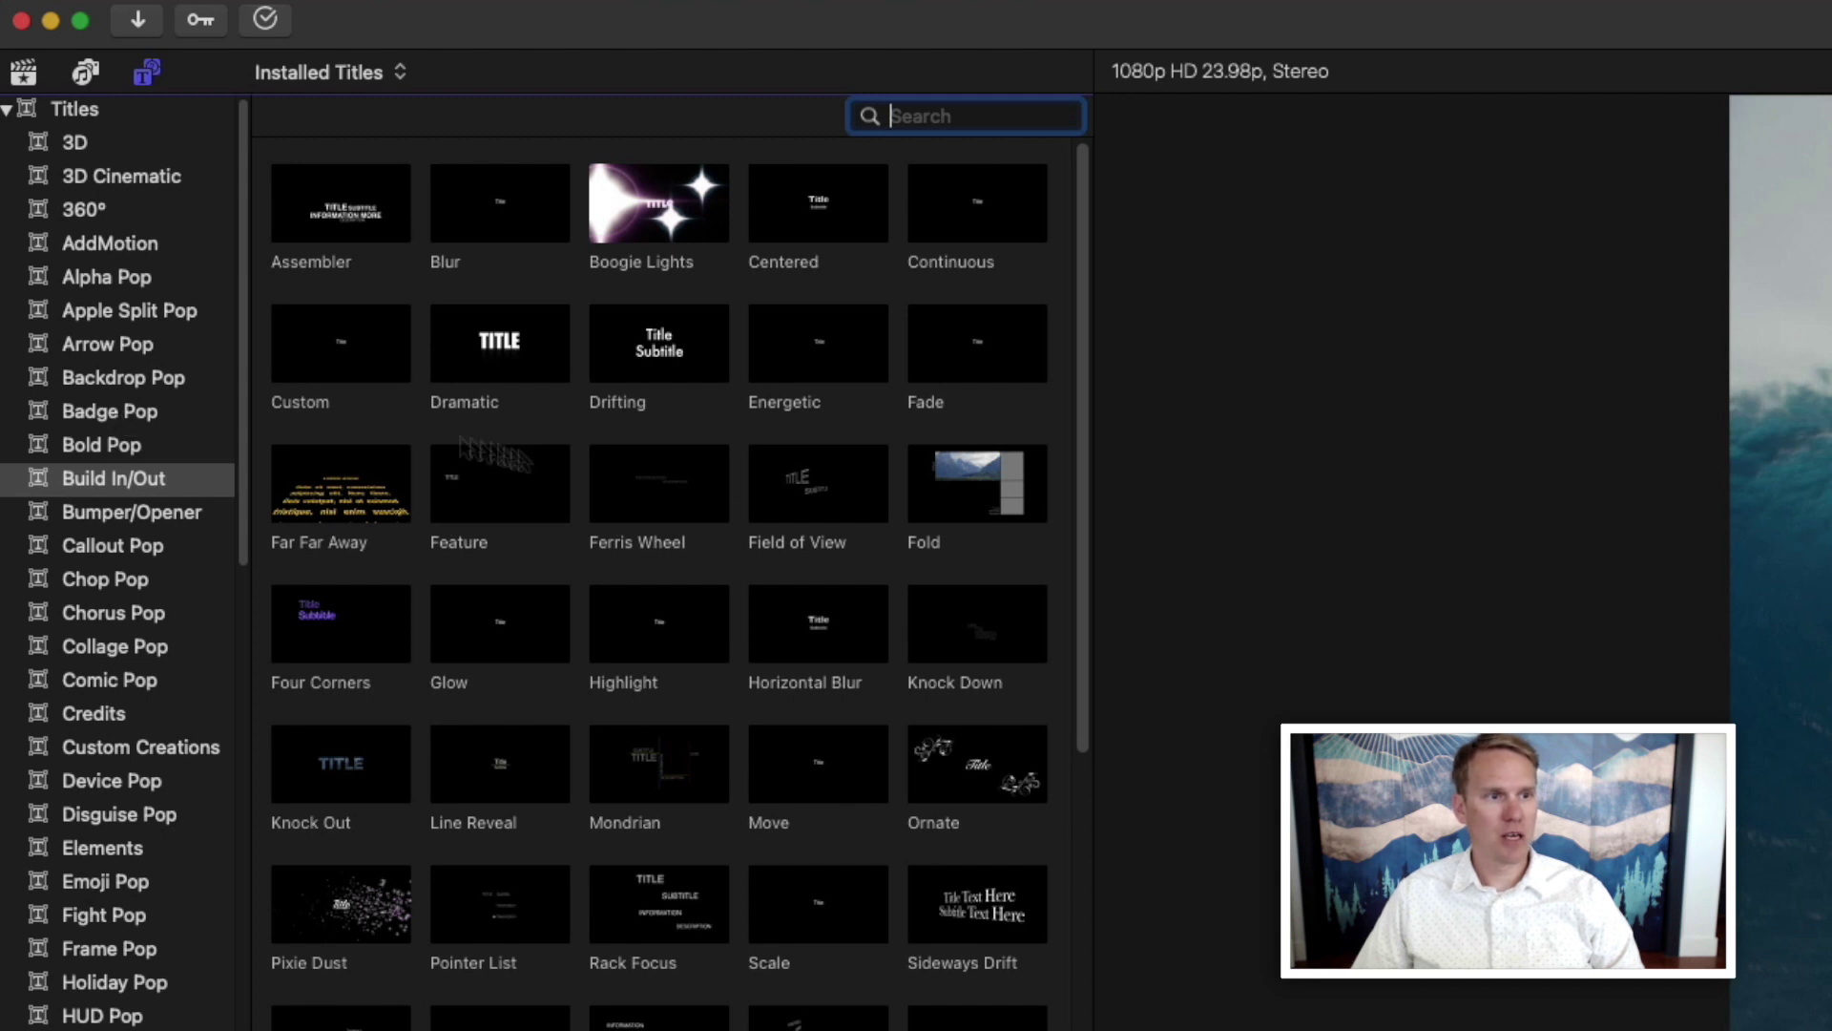
scroll(724, 681, down, 1)
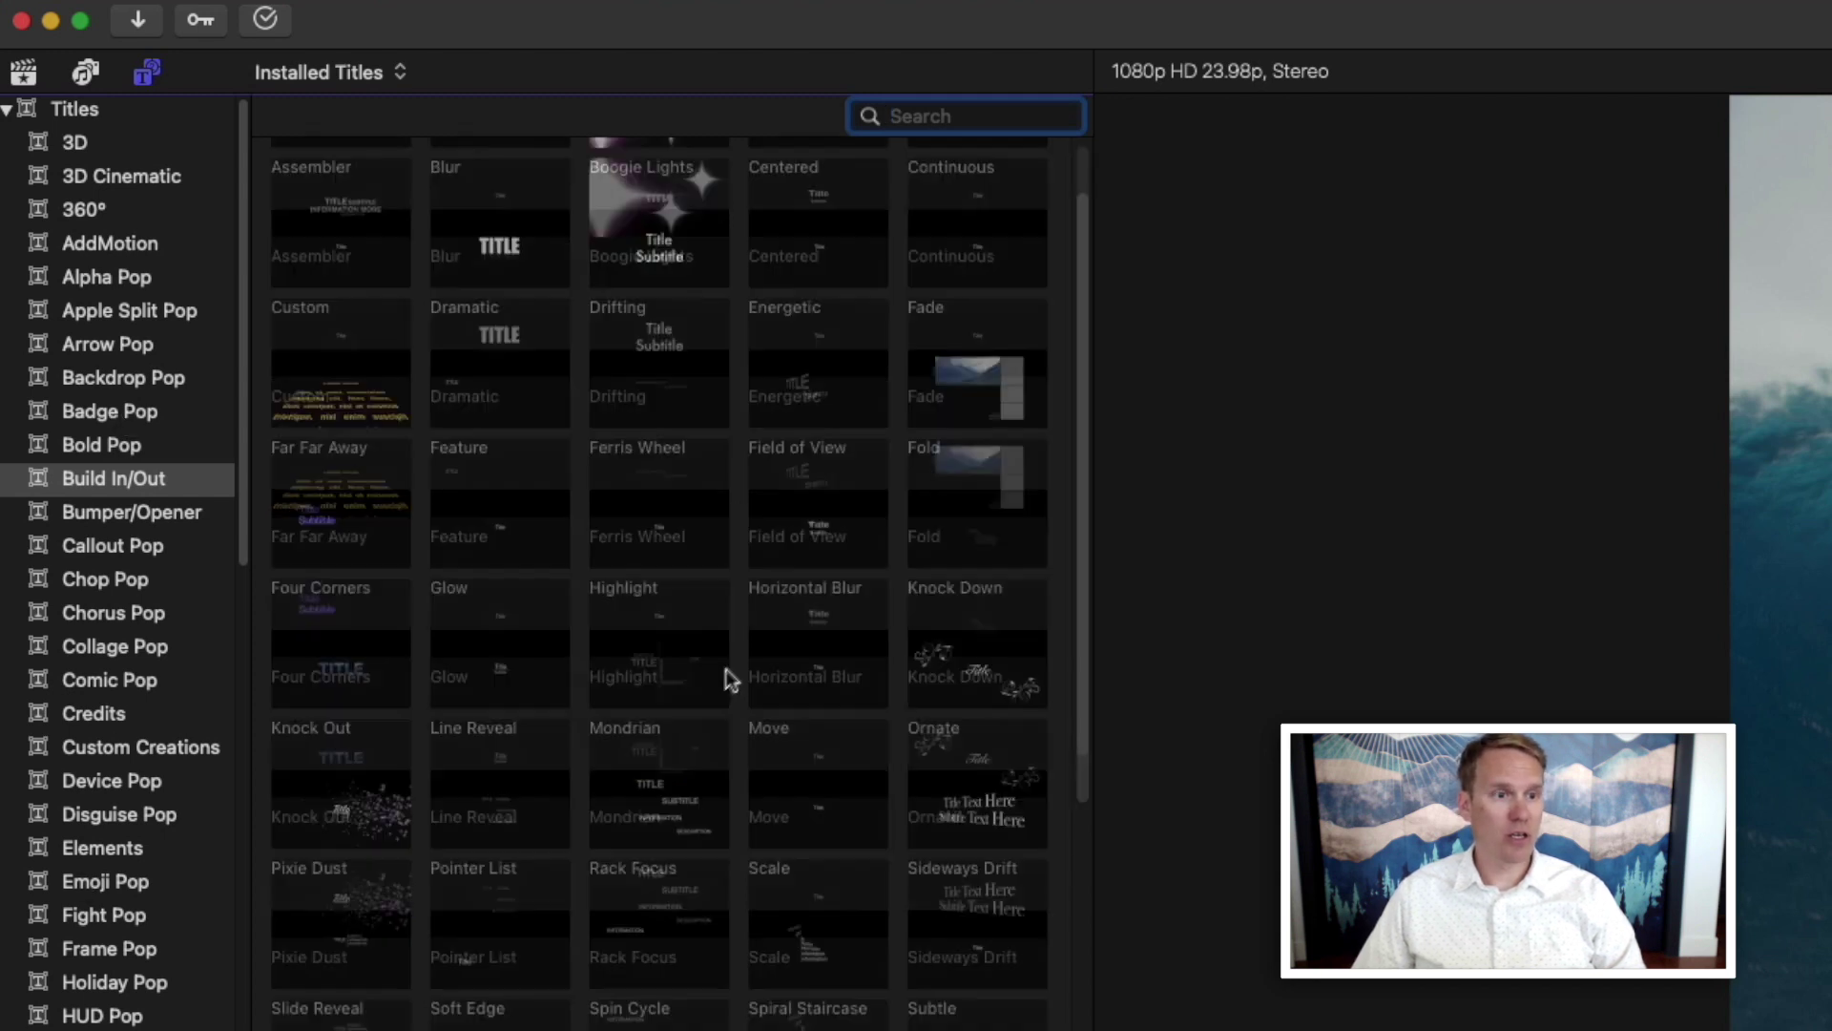
scroll(725, 681, down, 3)
scroll(731, 681, down, 2)
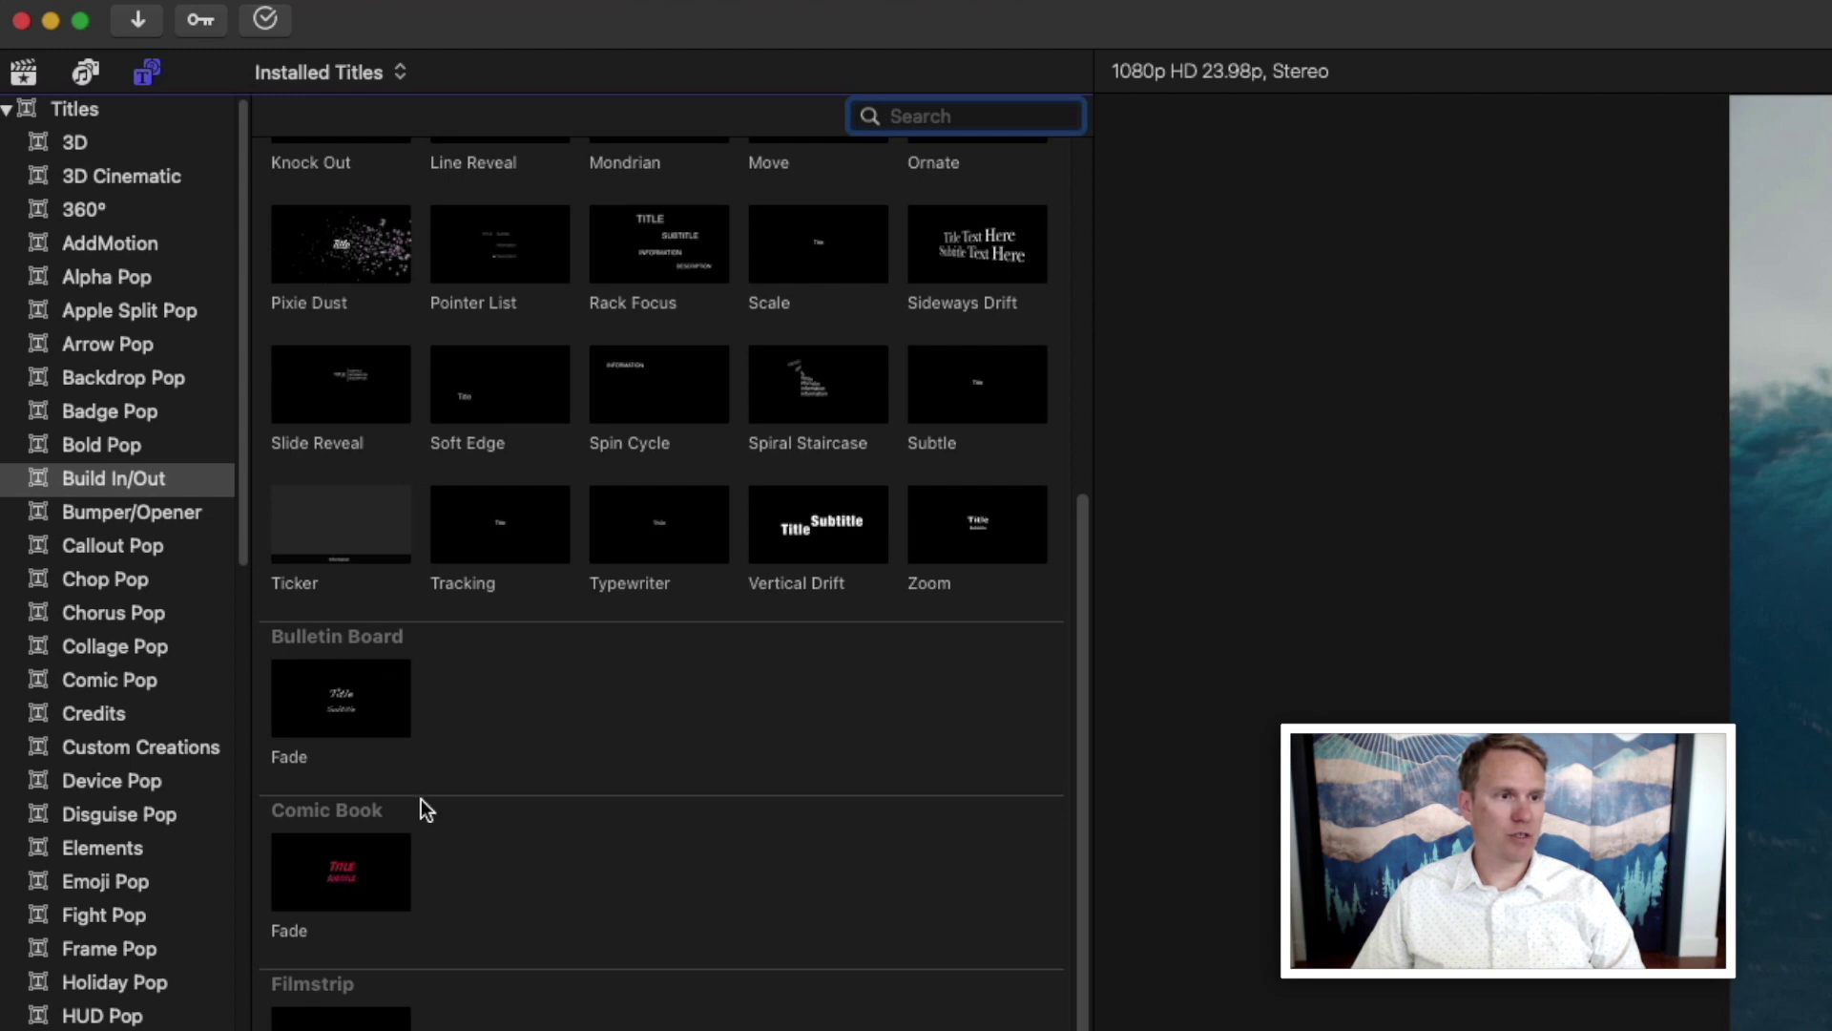
scroll(504, 813, down, 3)
scroll(509, 810, down, 1)
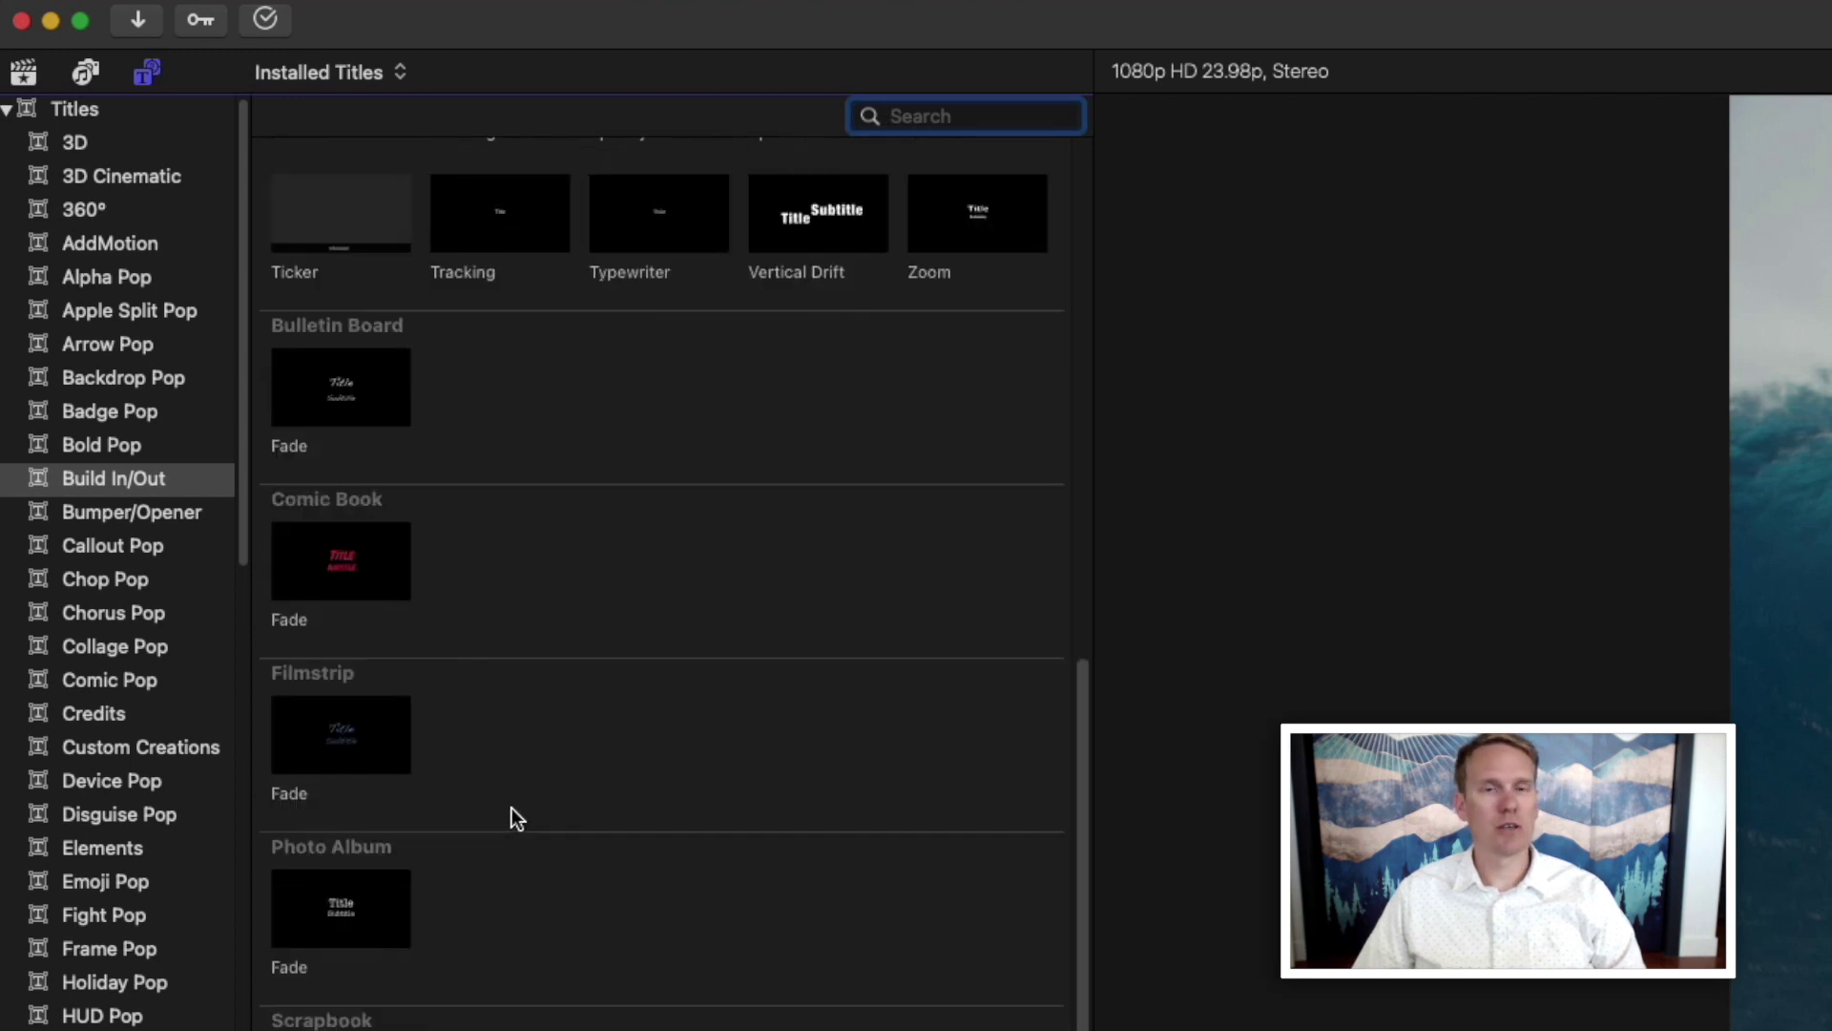
scroll(606, 778, up, 3)
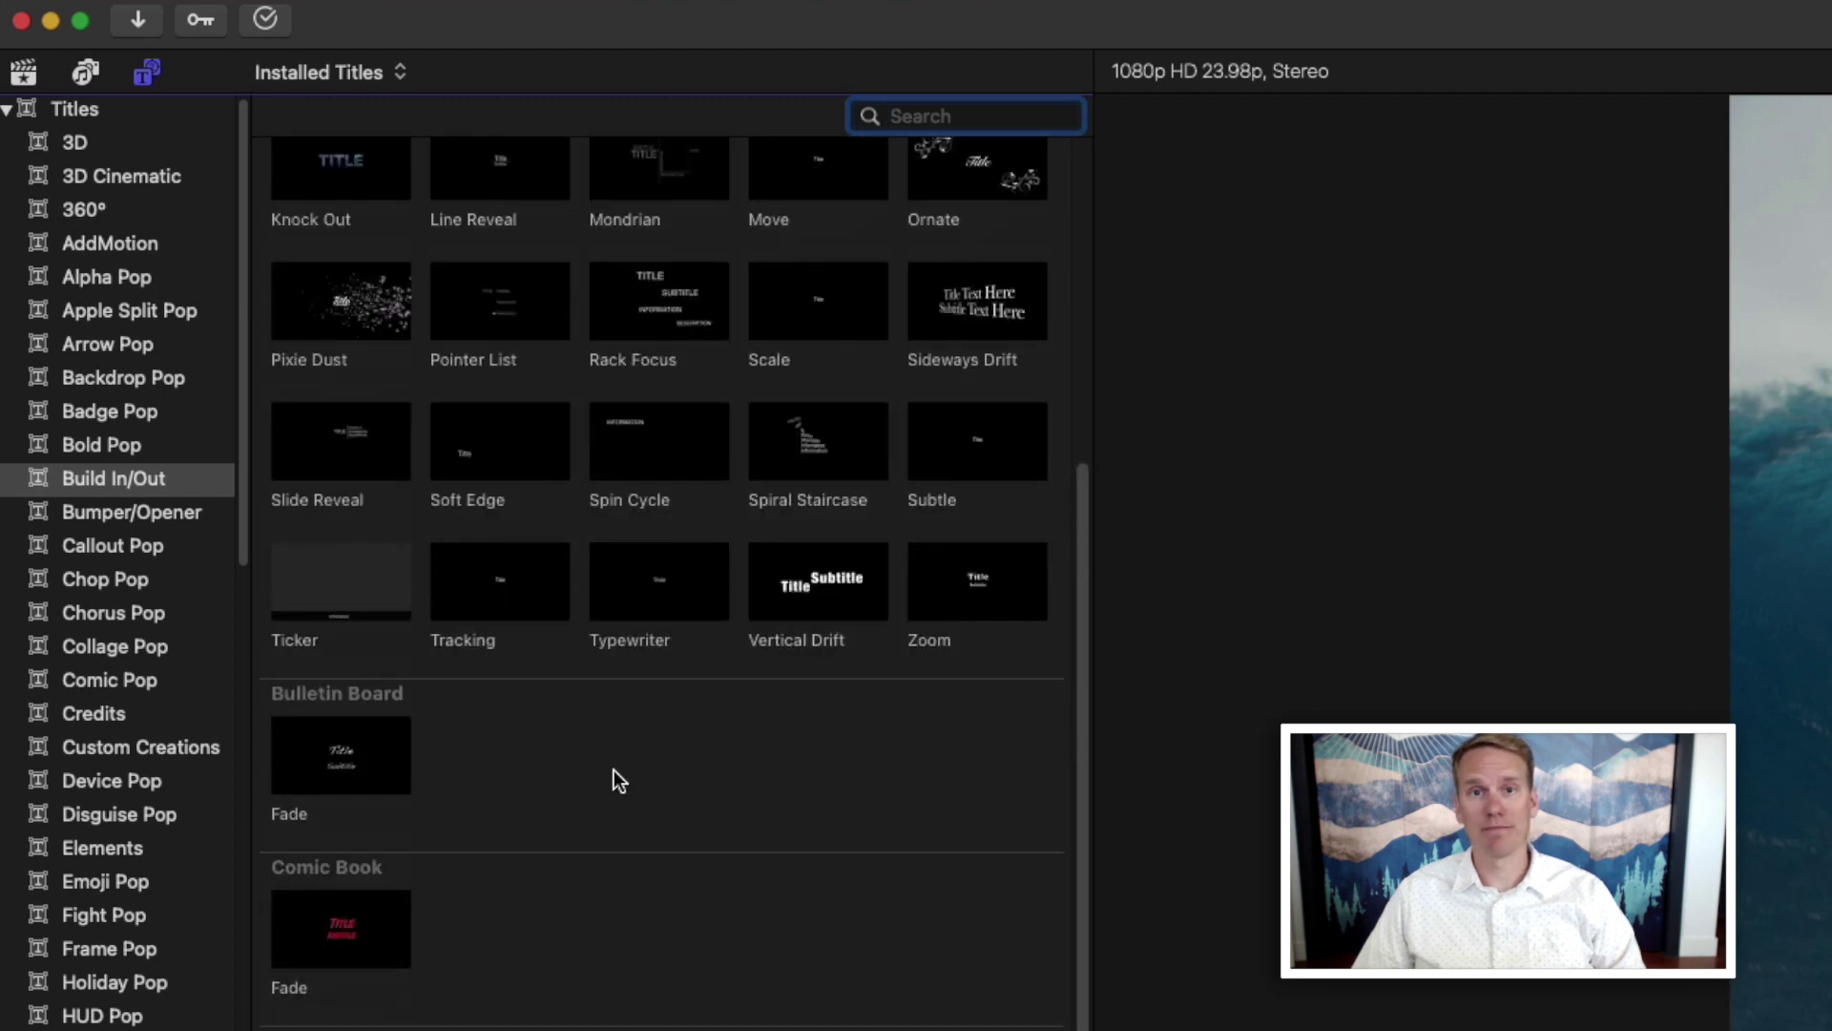
scroll(614, 778, up, 5)
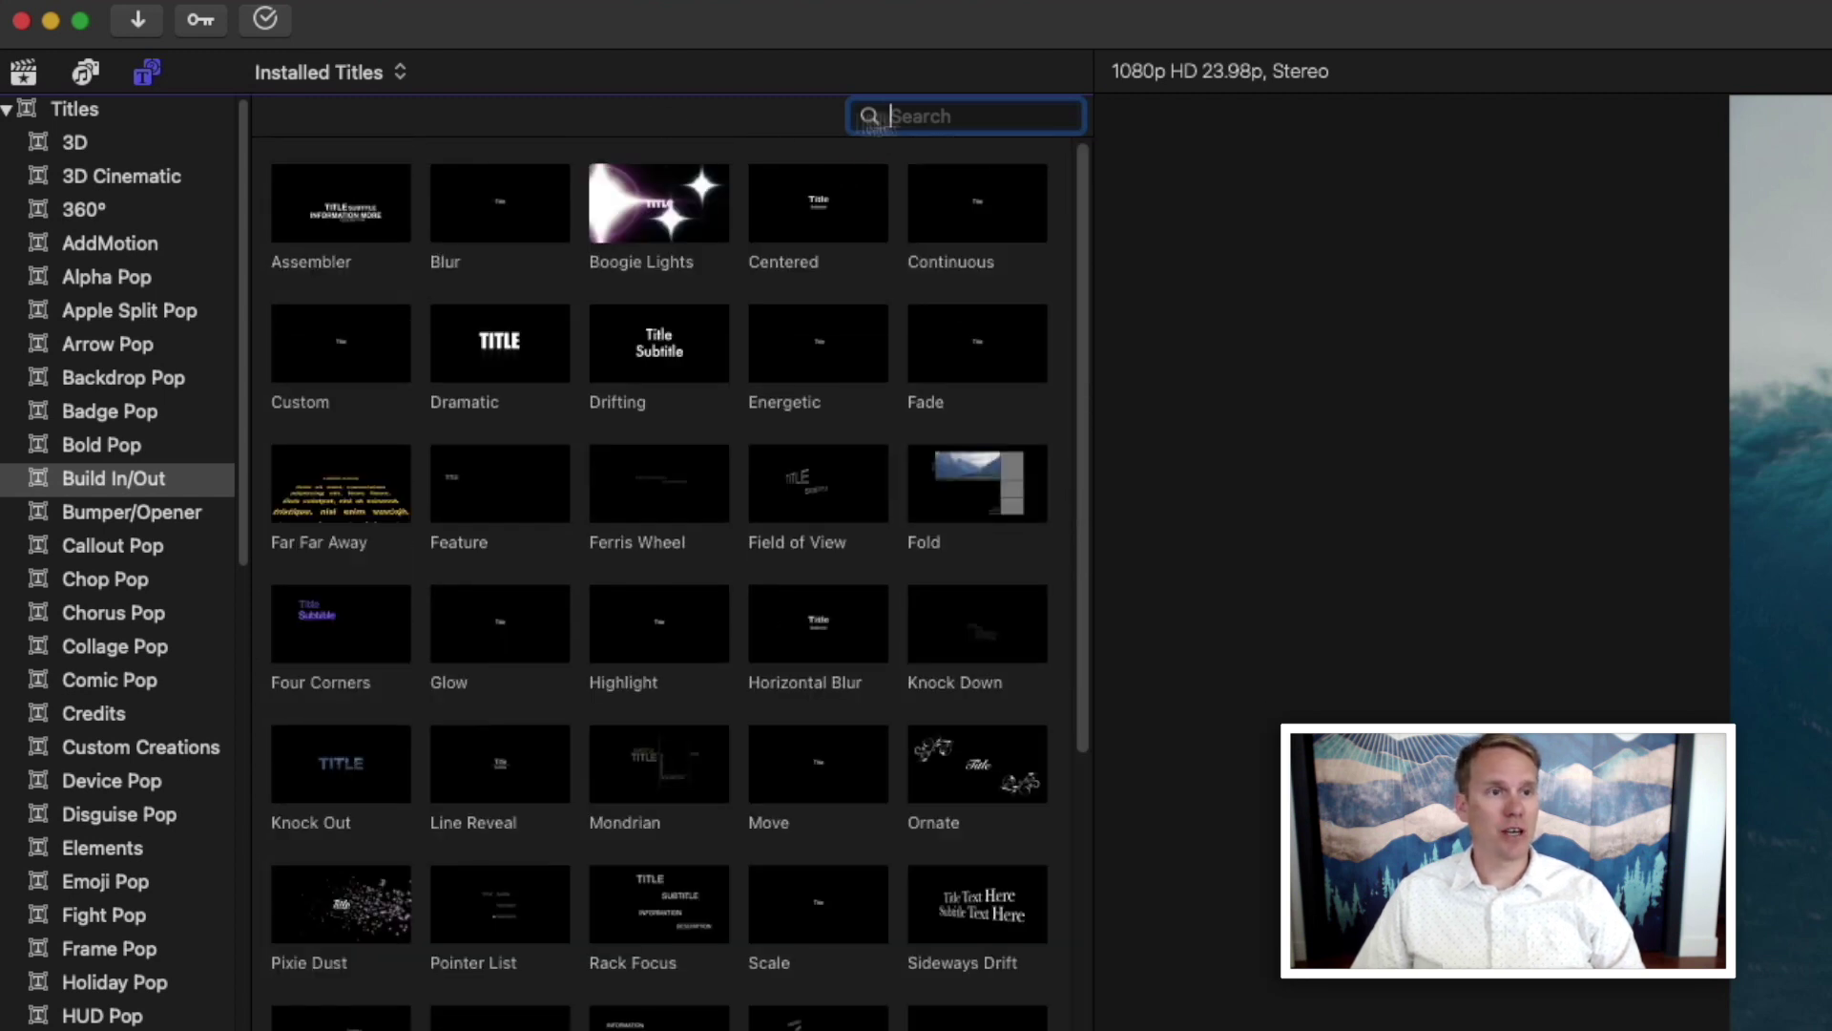
text(D)
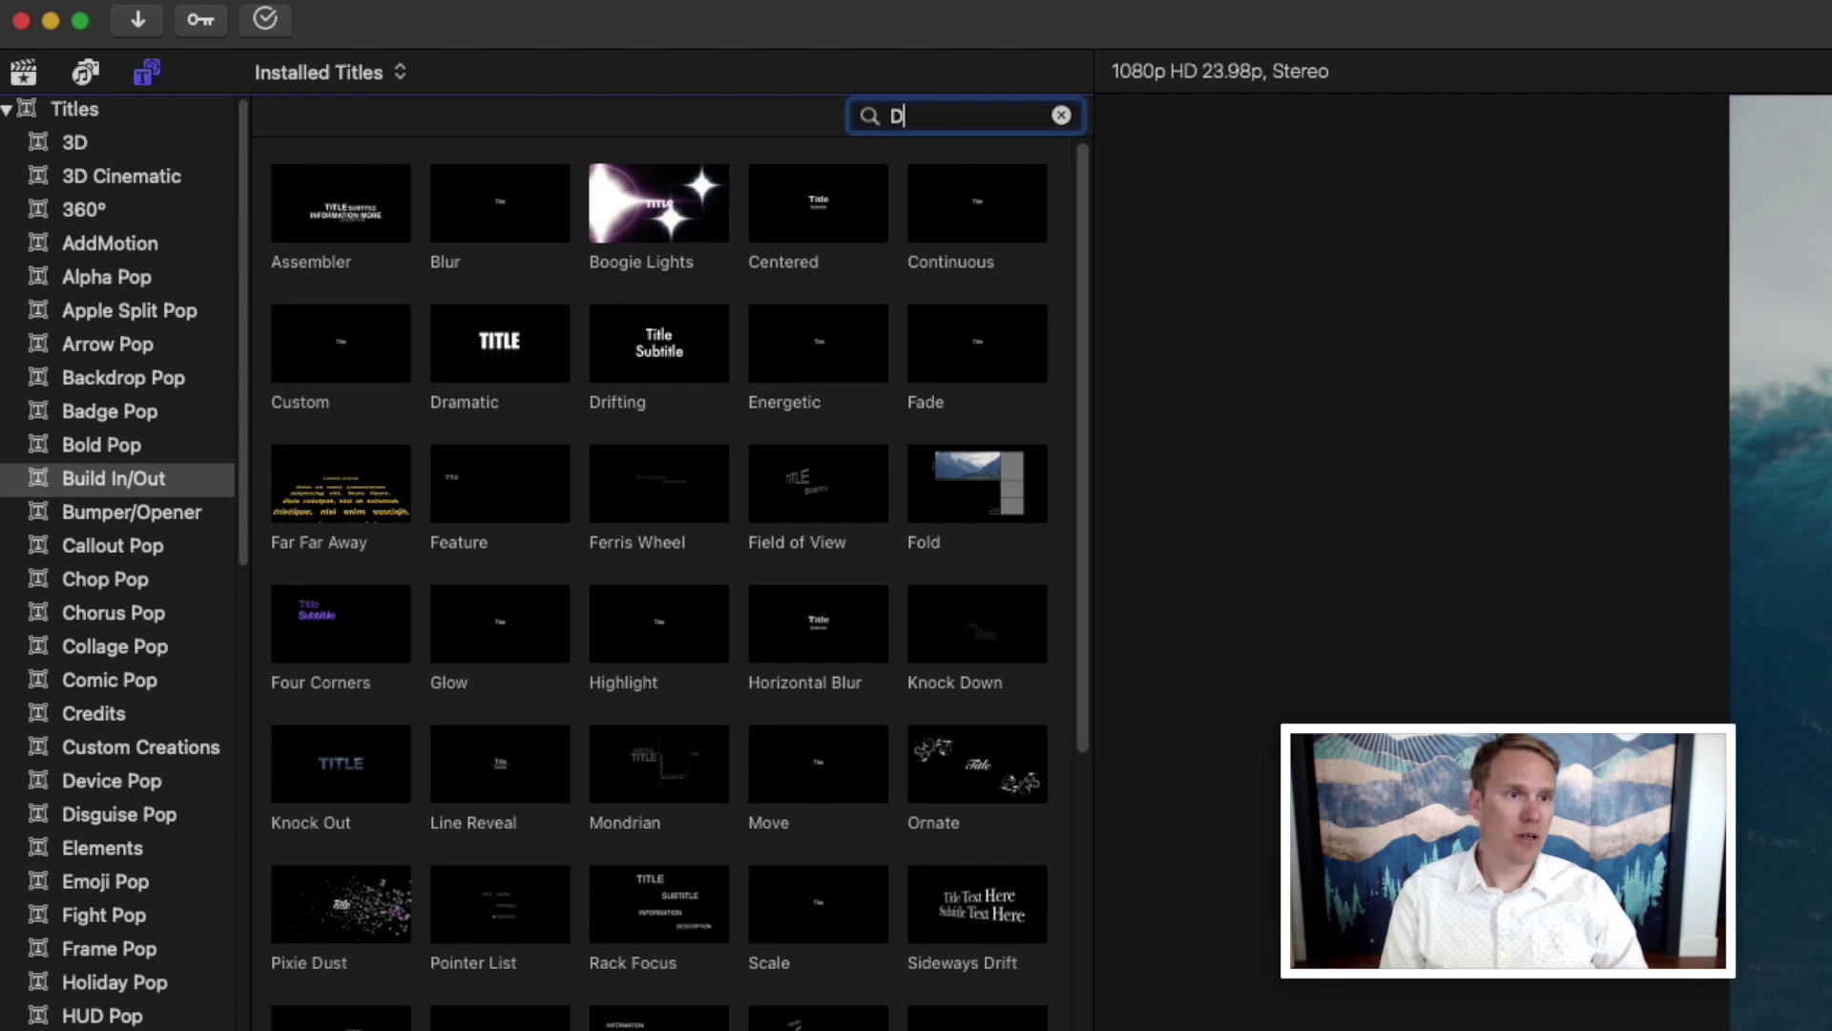
text(rift)
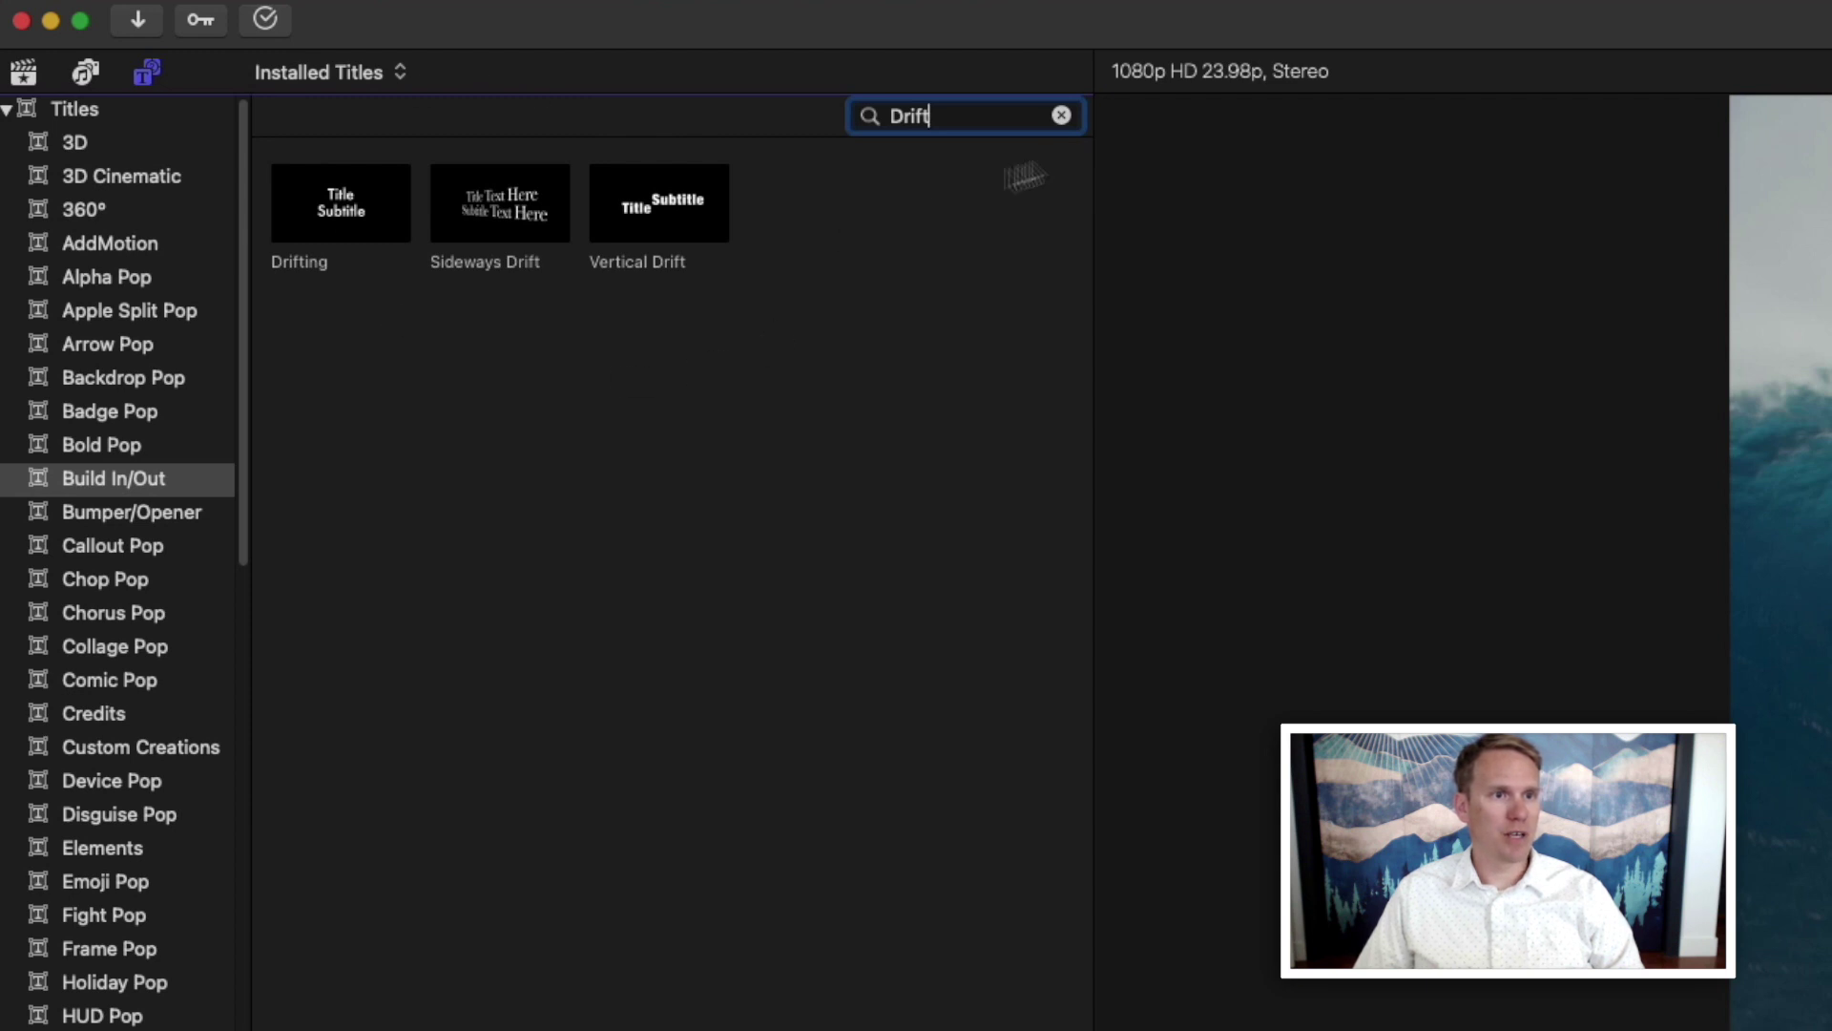
click(1060, 117)
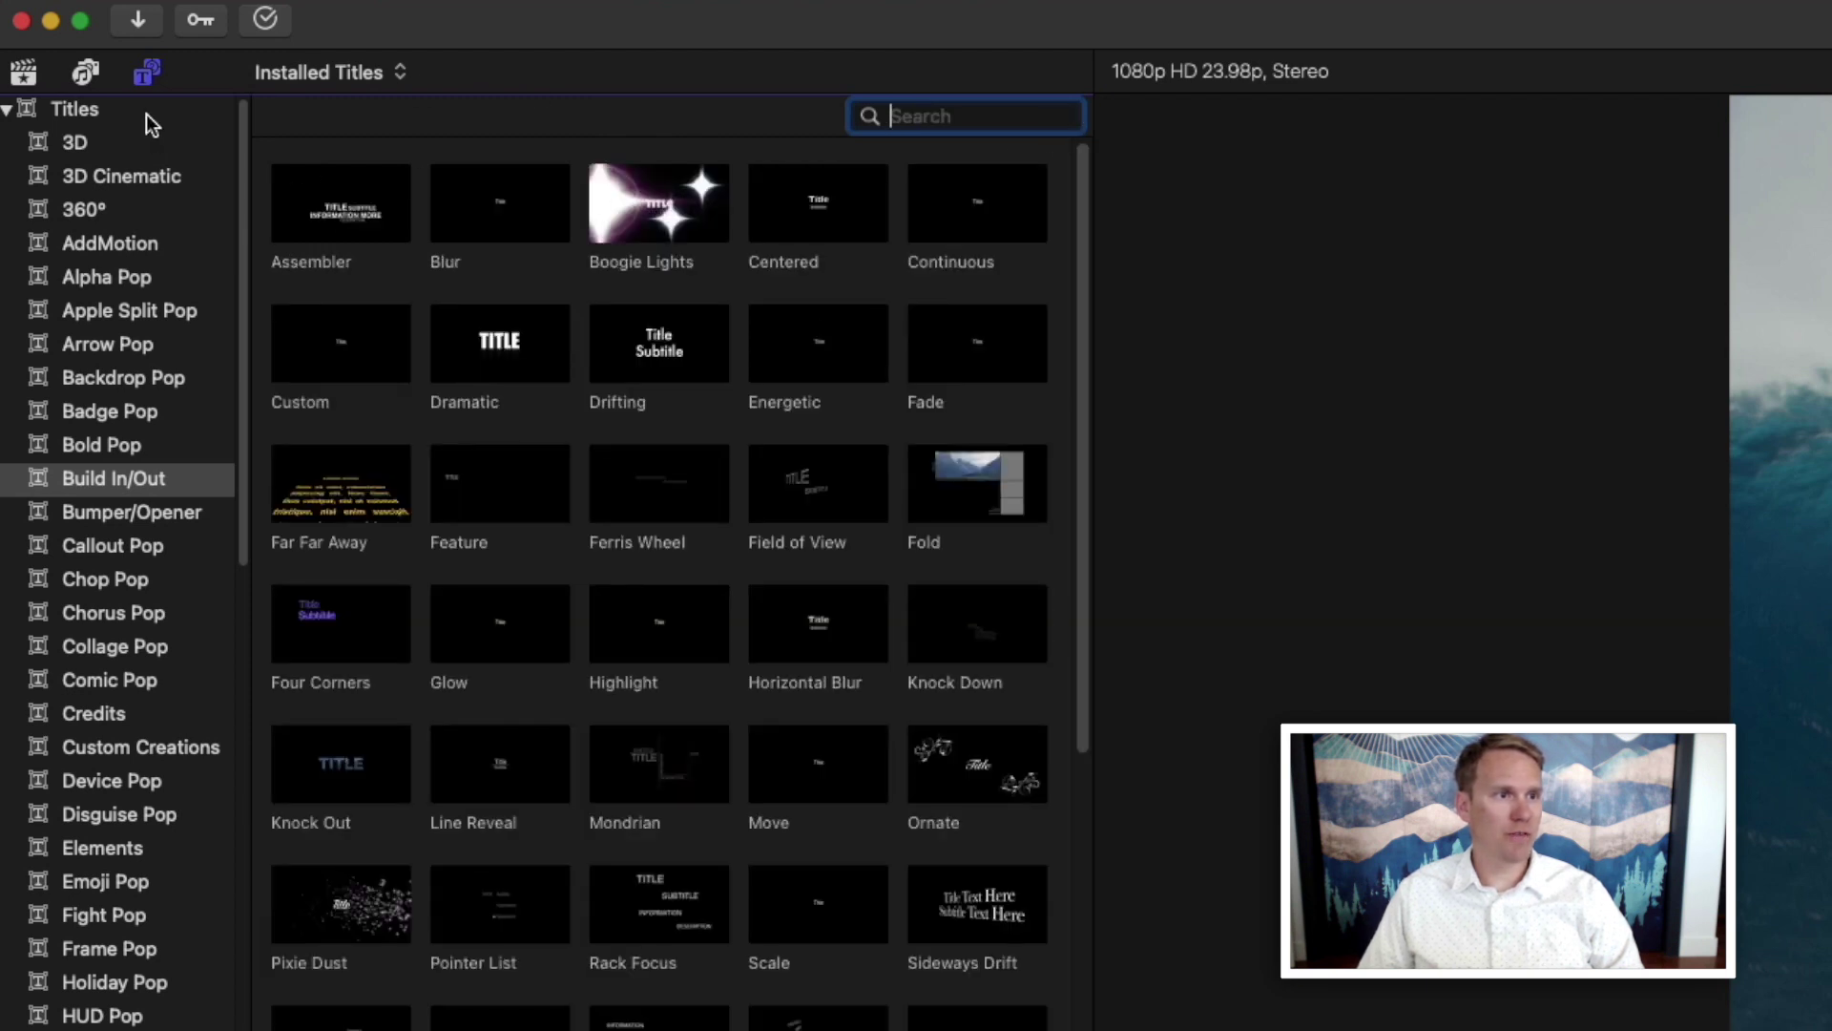
click(108, 115)
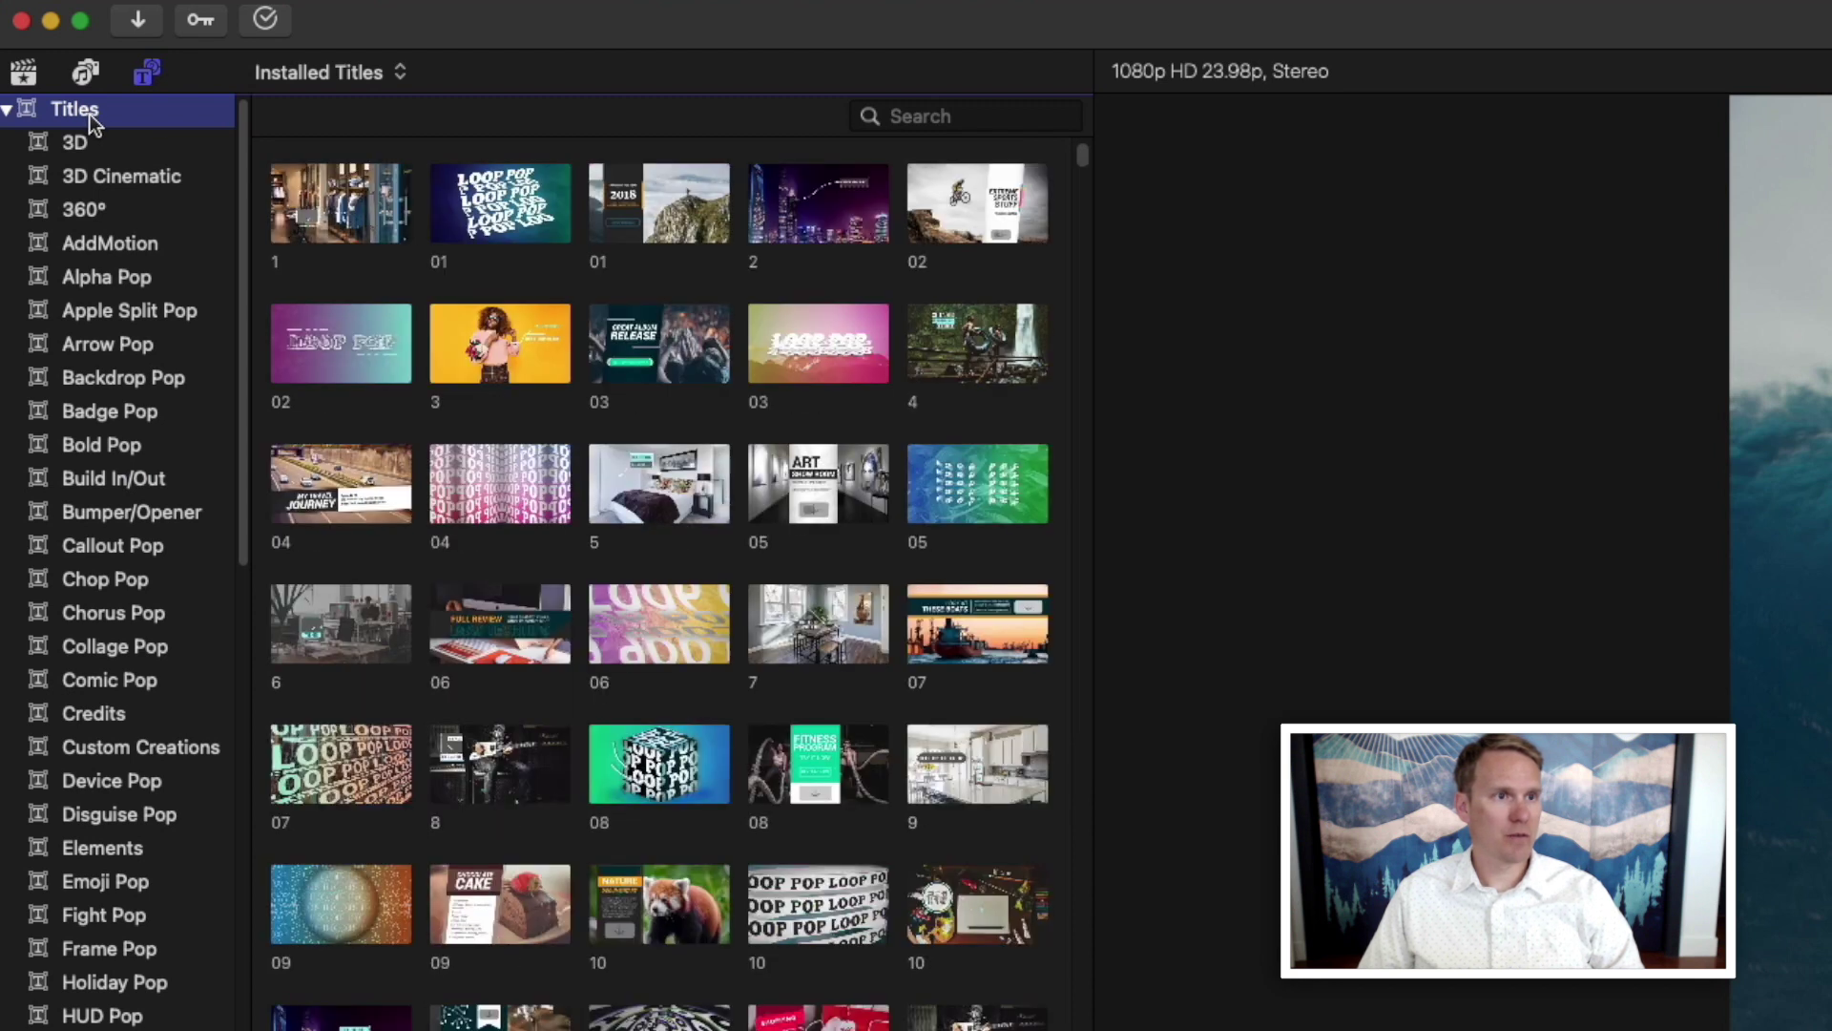
click(901, 117)
text(d)
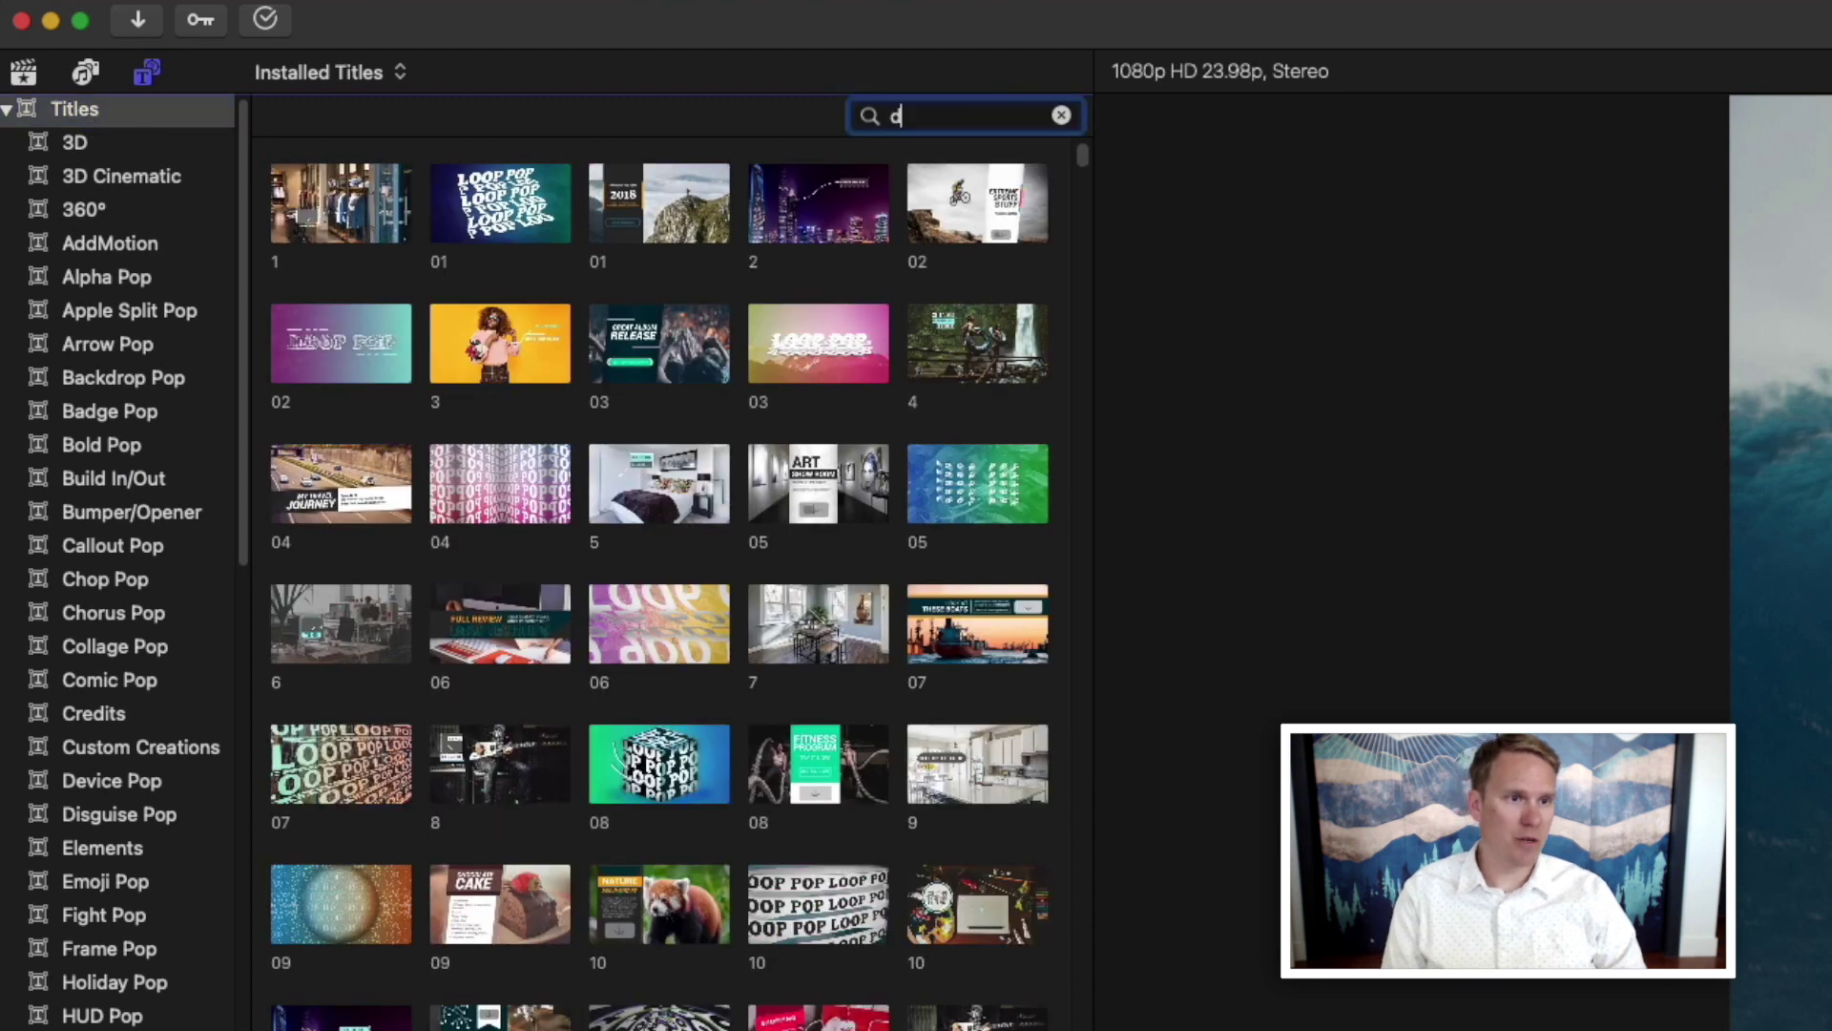
text(rift)
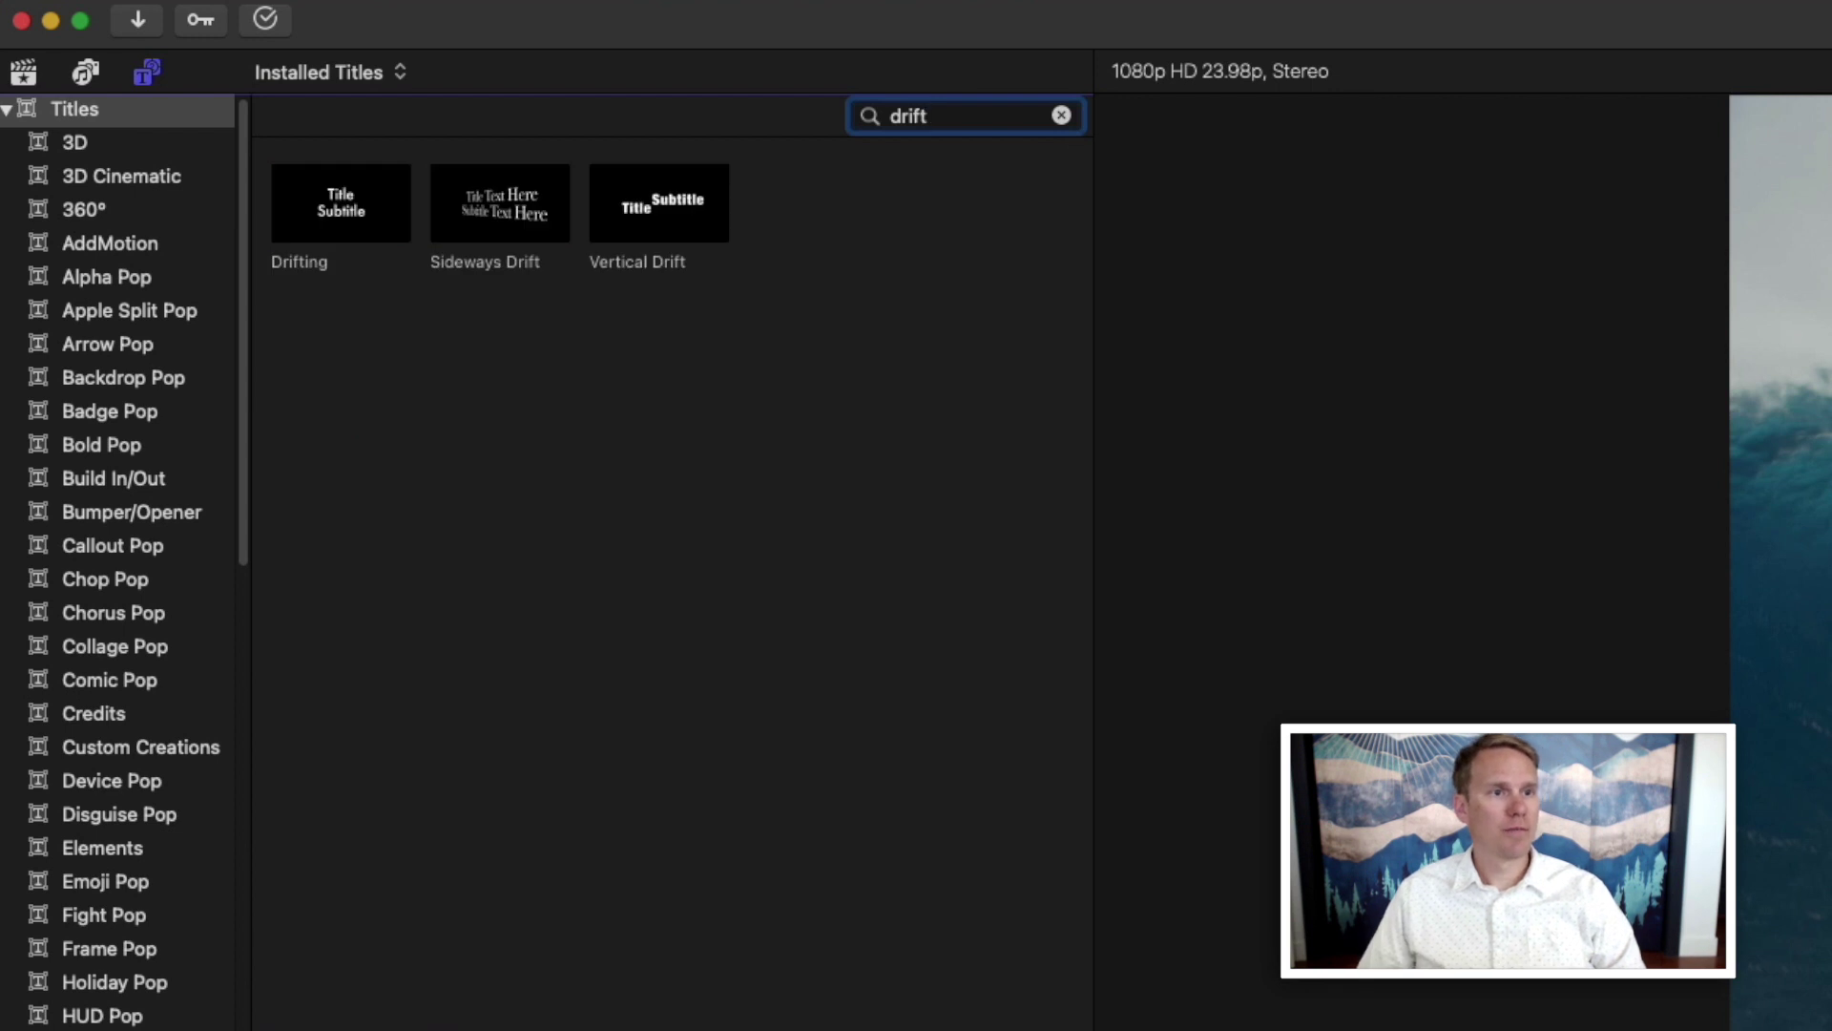
key(Return)
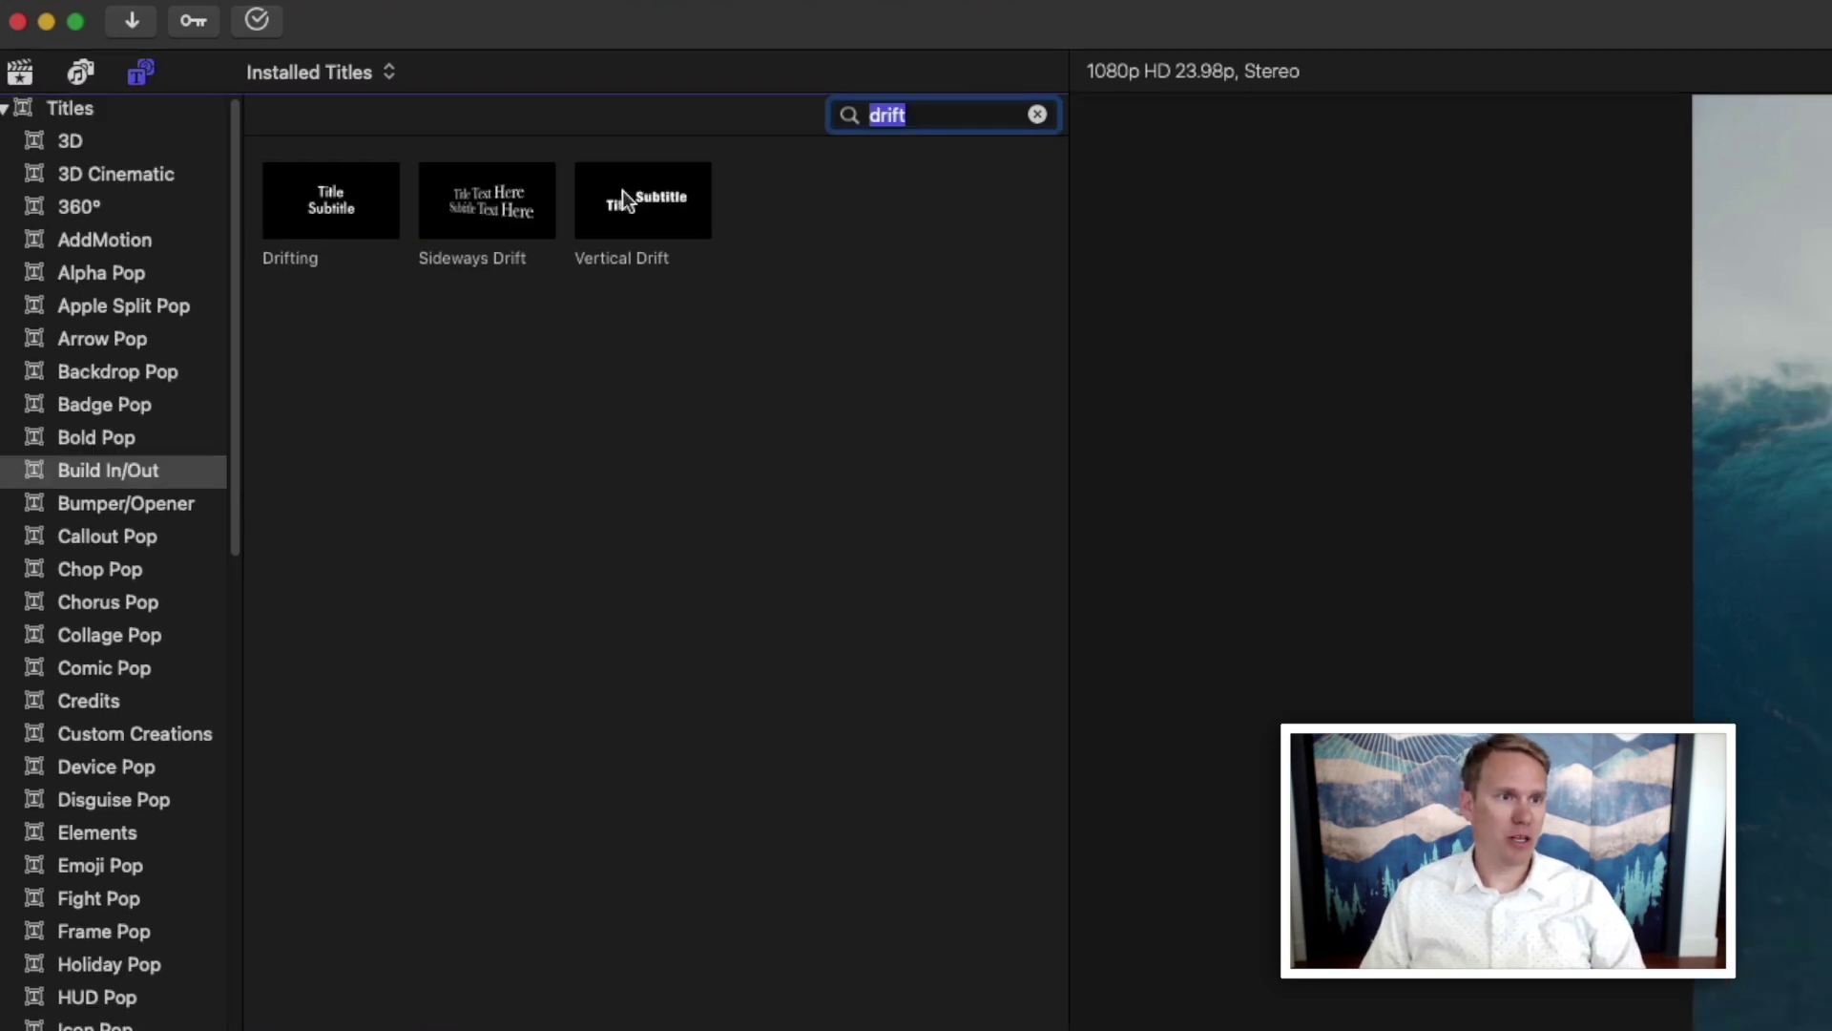
Connect the Vertical Drift title above the surfing clip at the nine-second playhead
drag(623, 191, 183, 682)
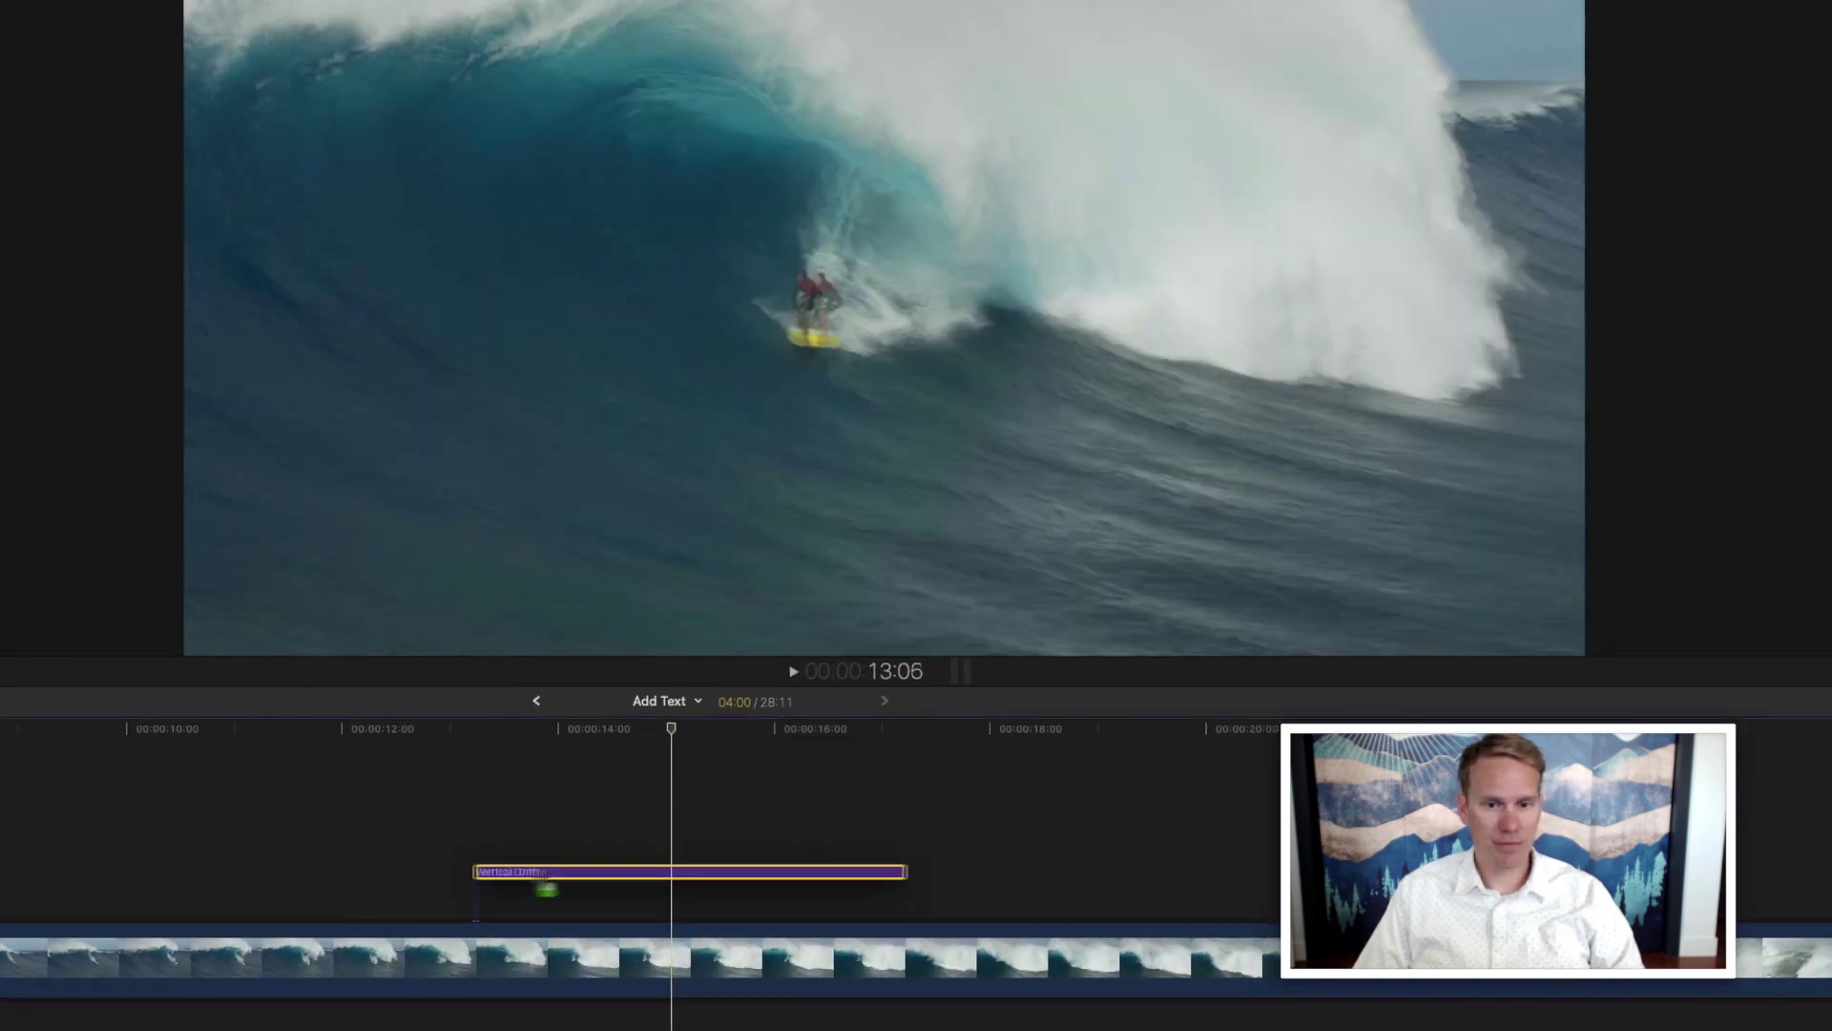
drag(183, 682, 560, 877)
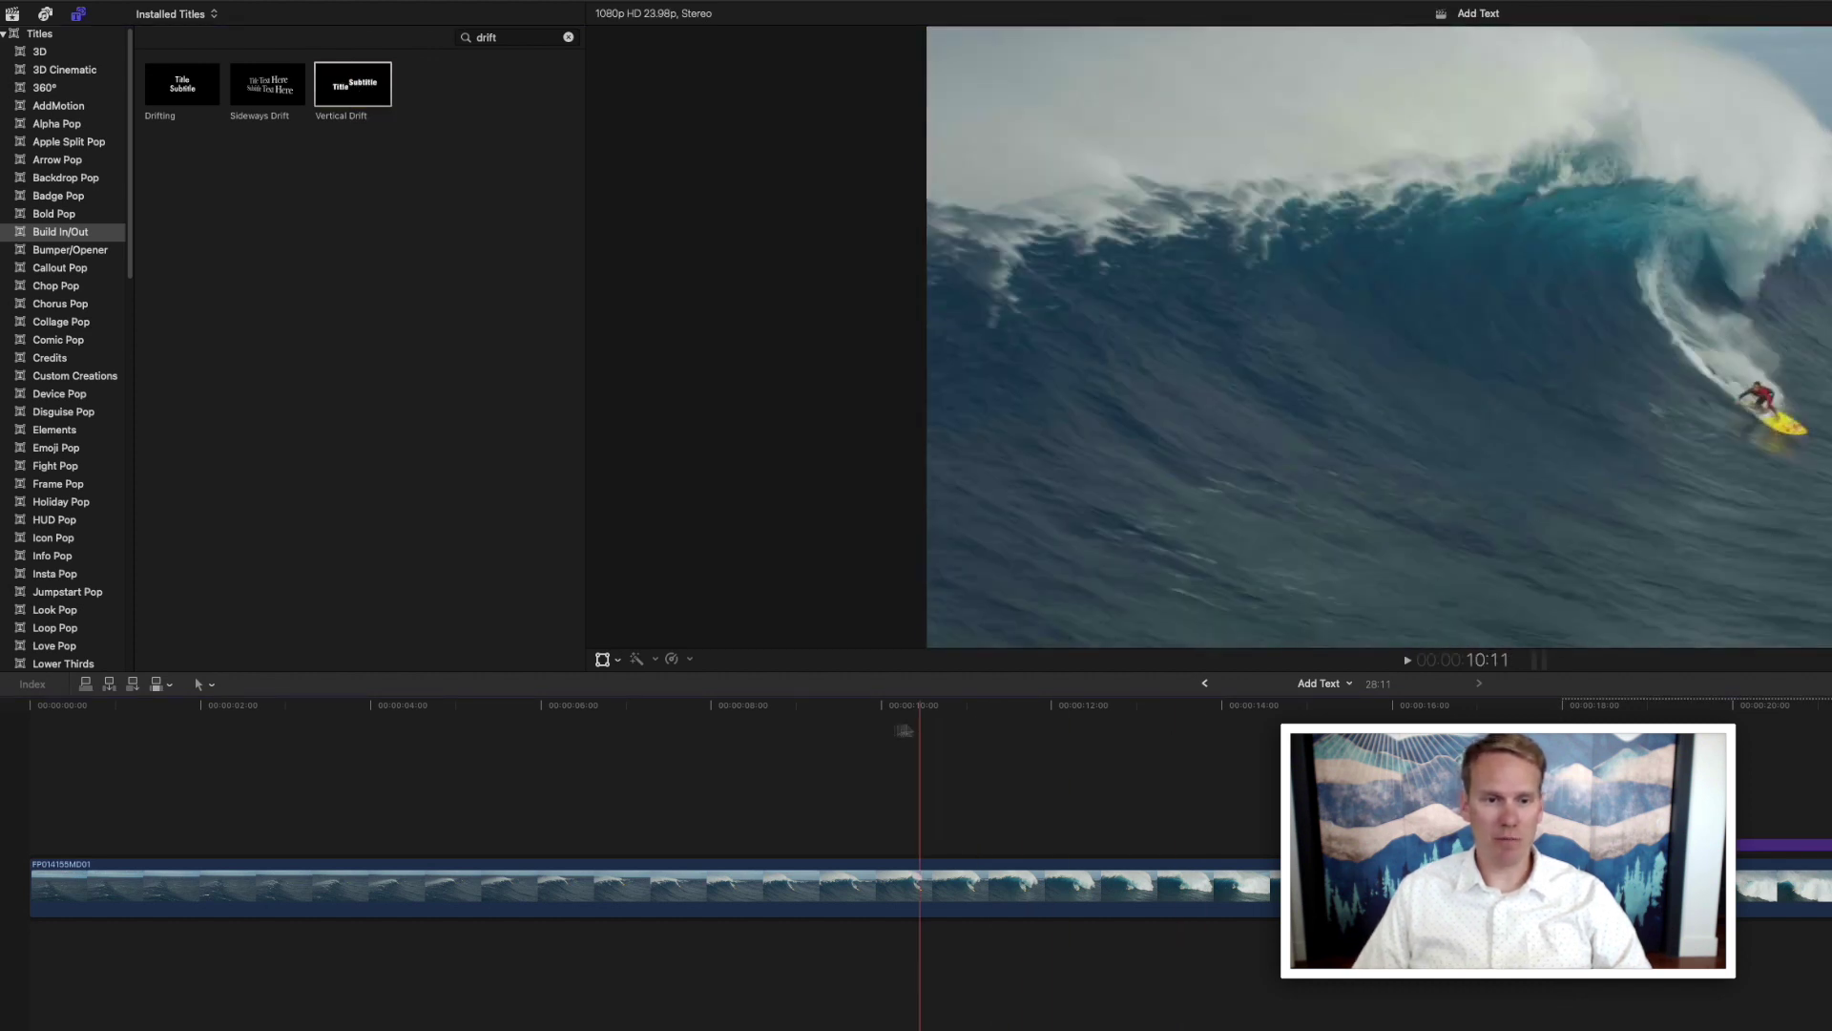
click(808, 724)
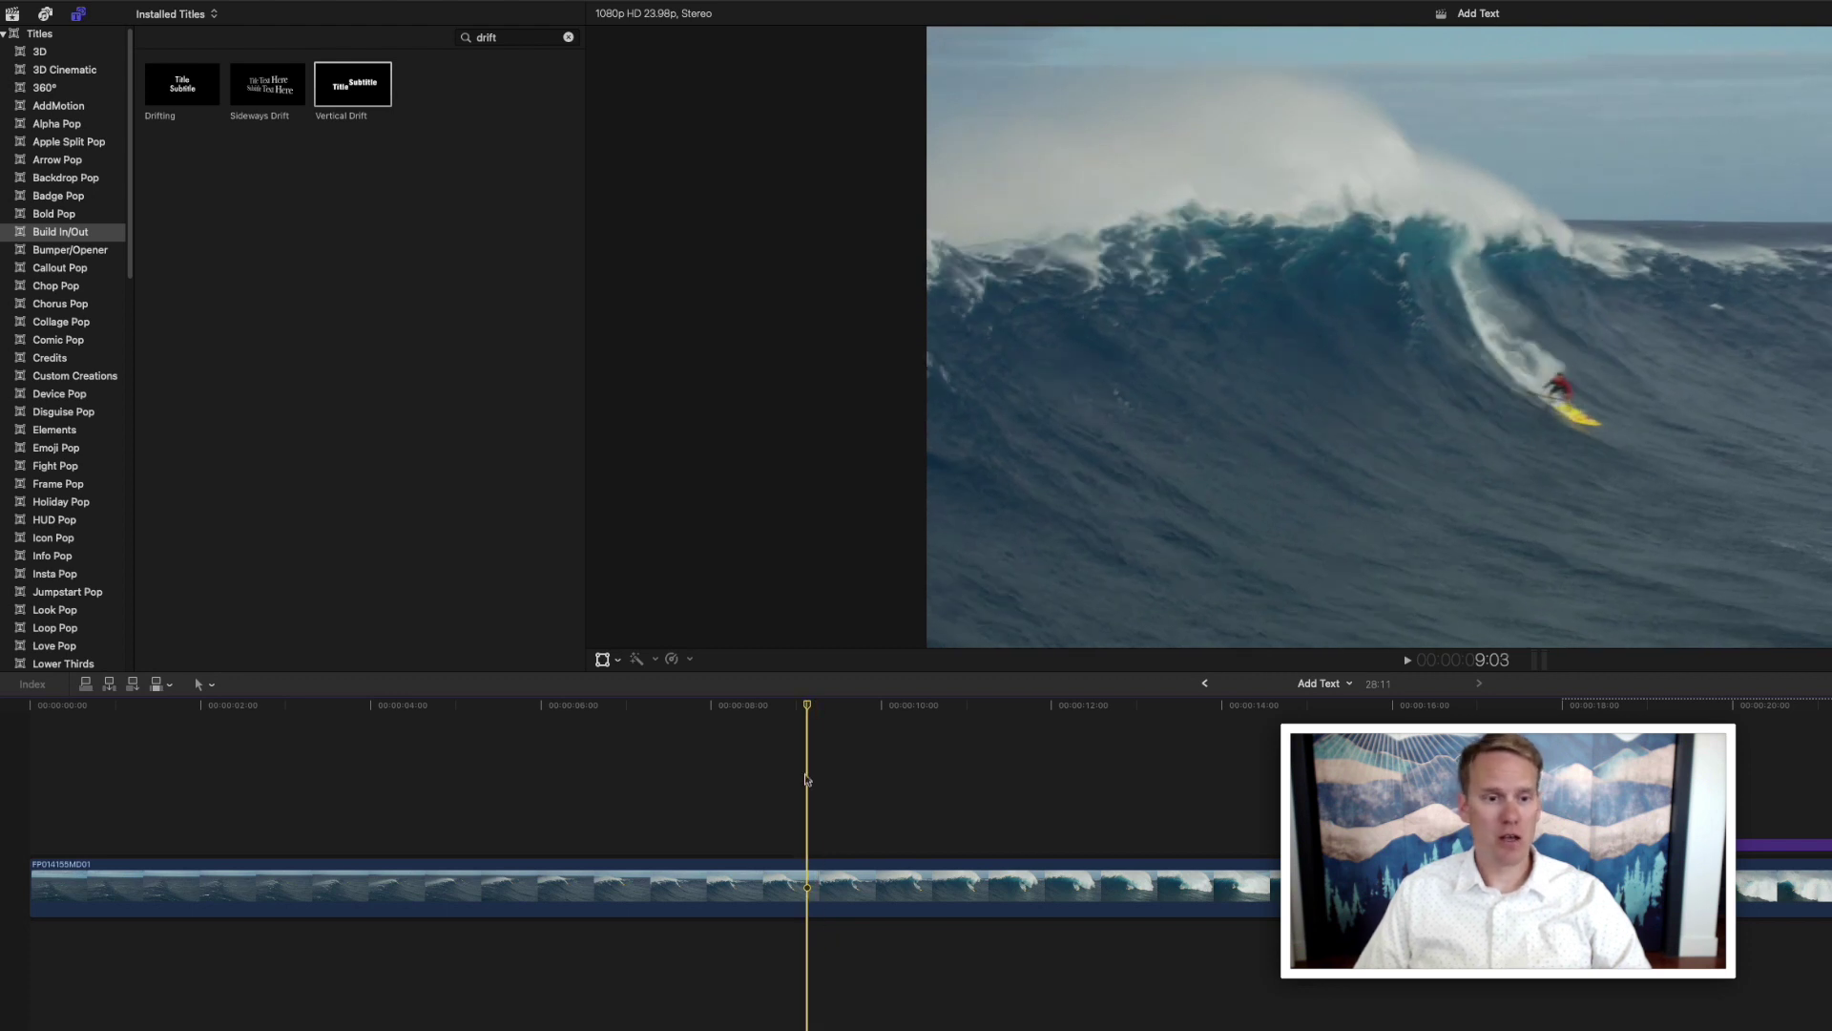
click(366, 86)
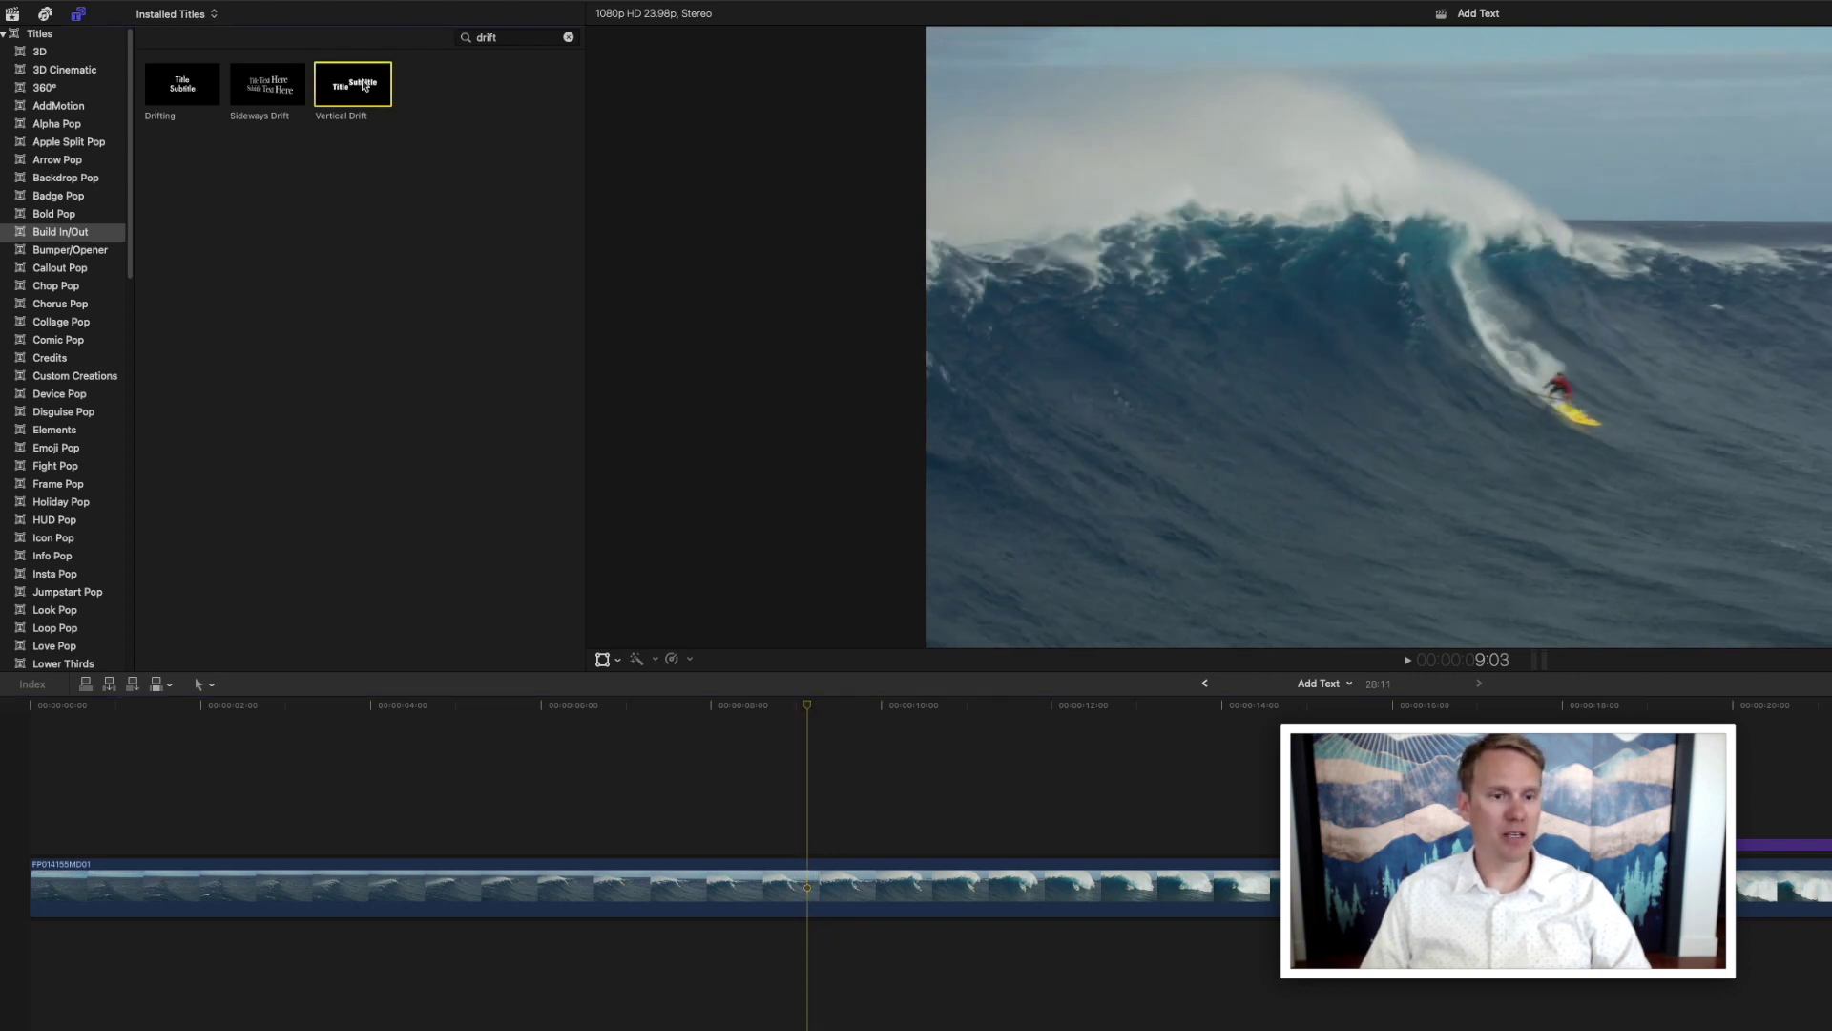
key(q)
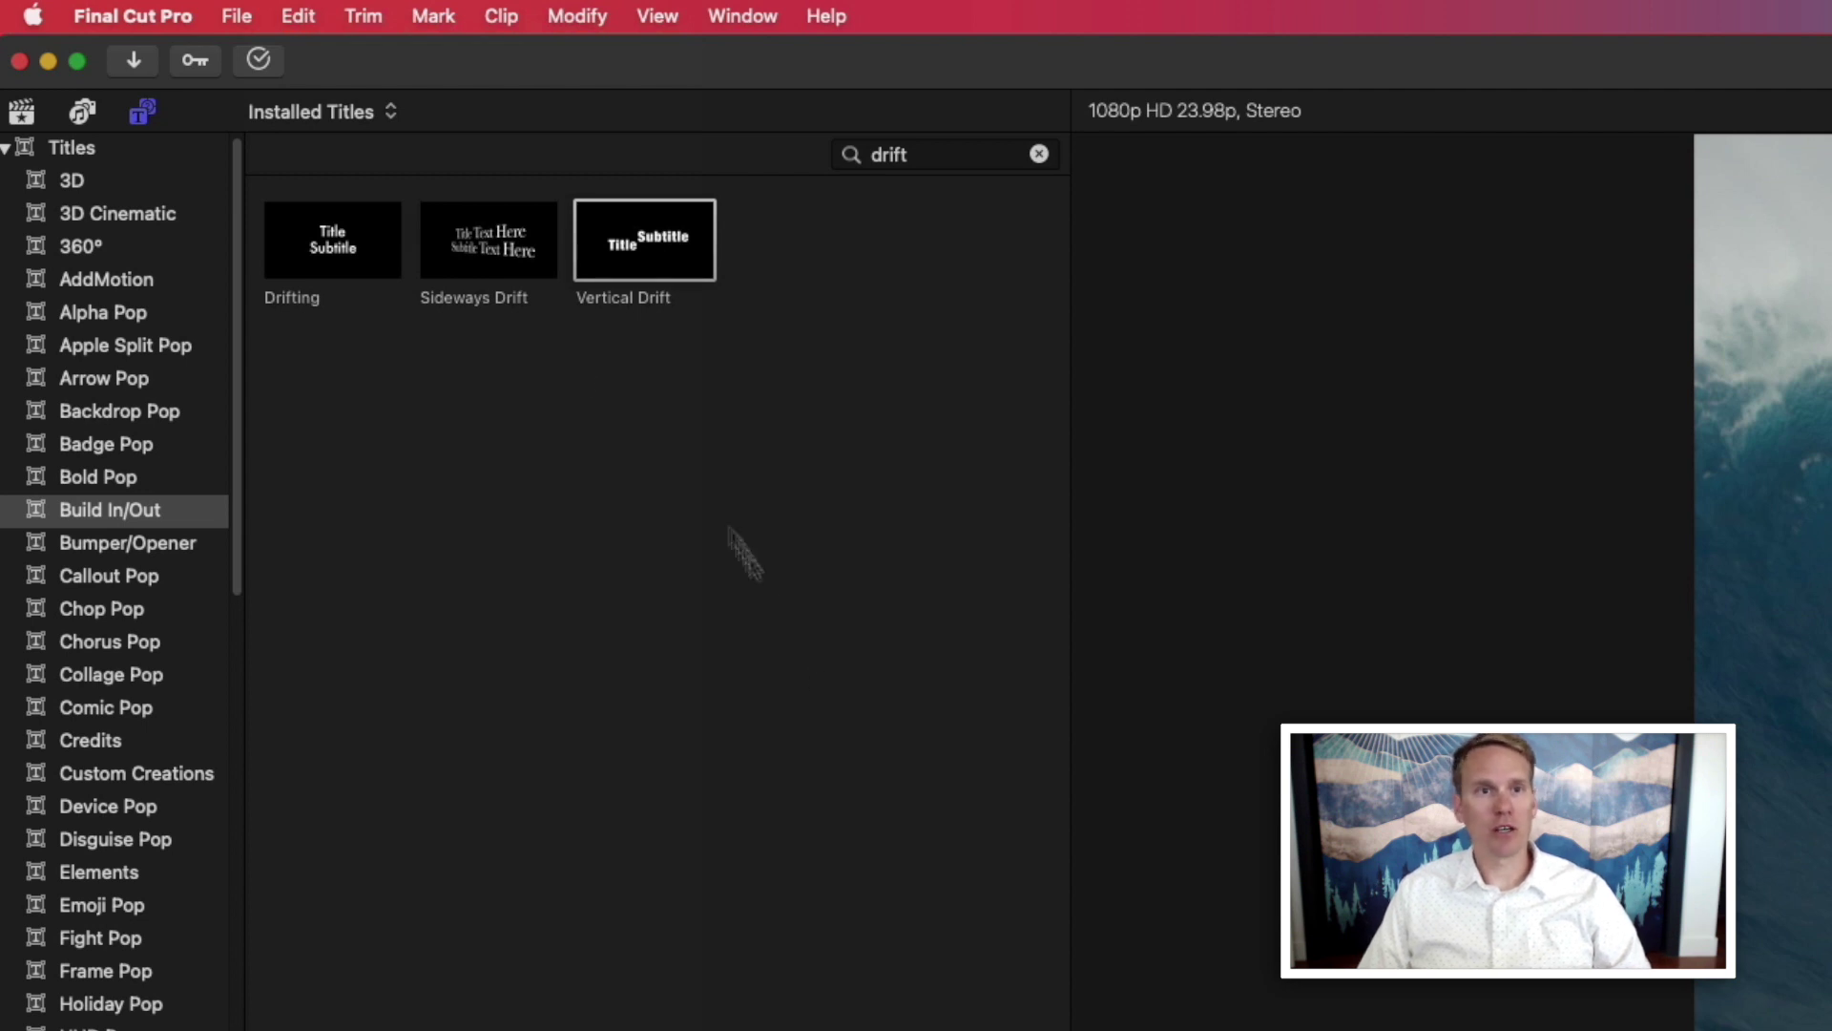
Preview the project and insert Vertical Drift into the primary storyline near 13 seconds
click(313, 18)
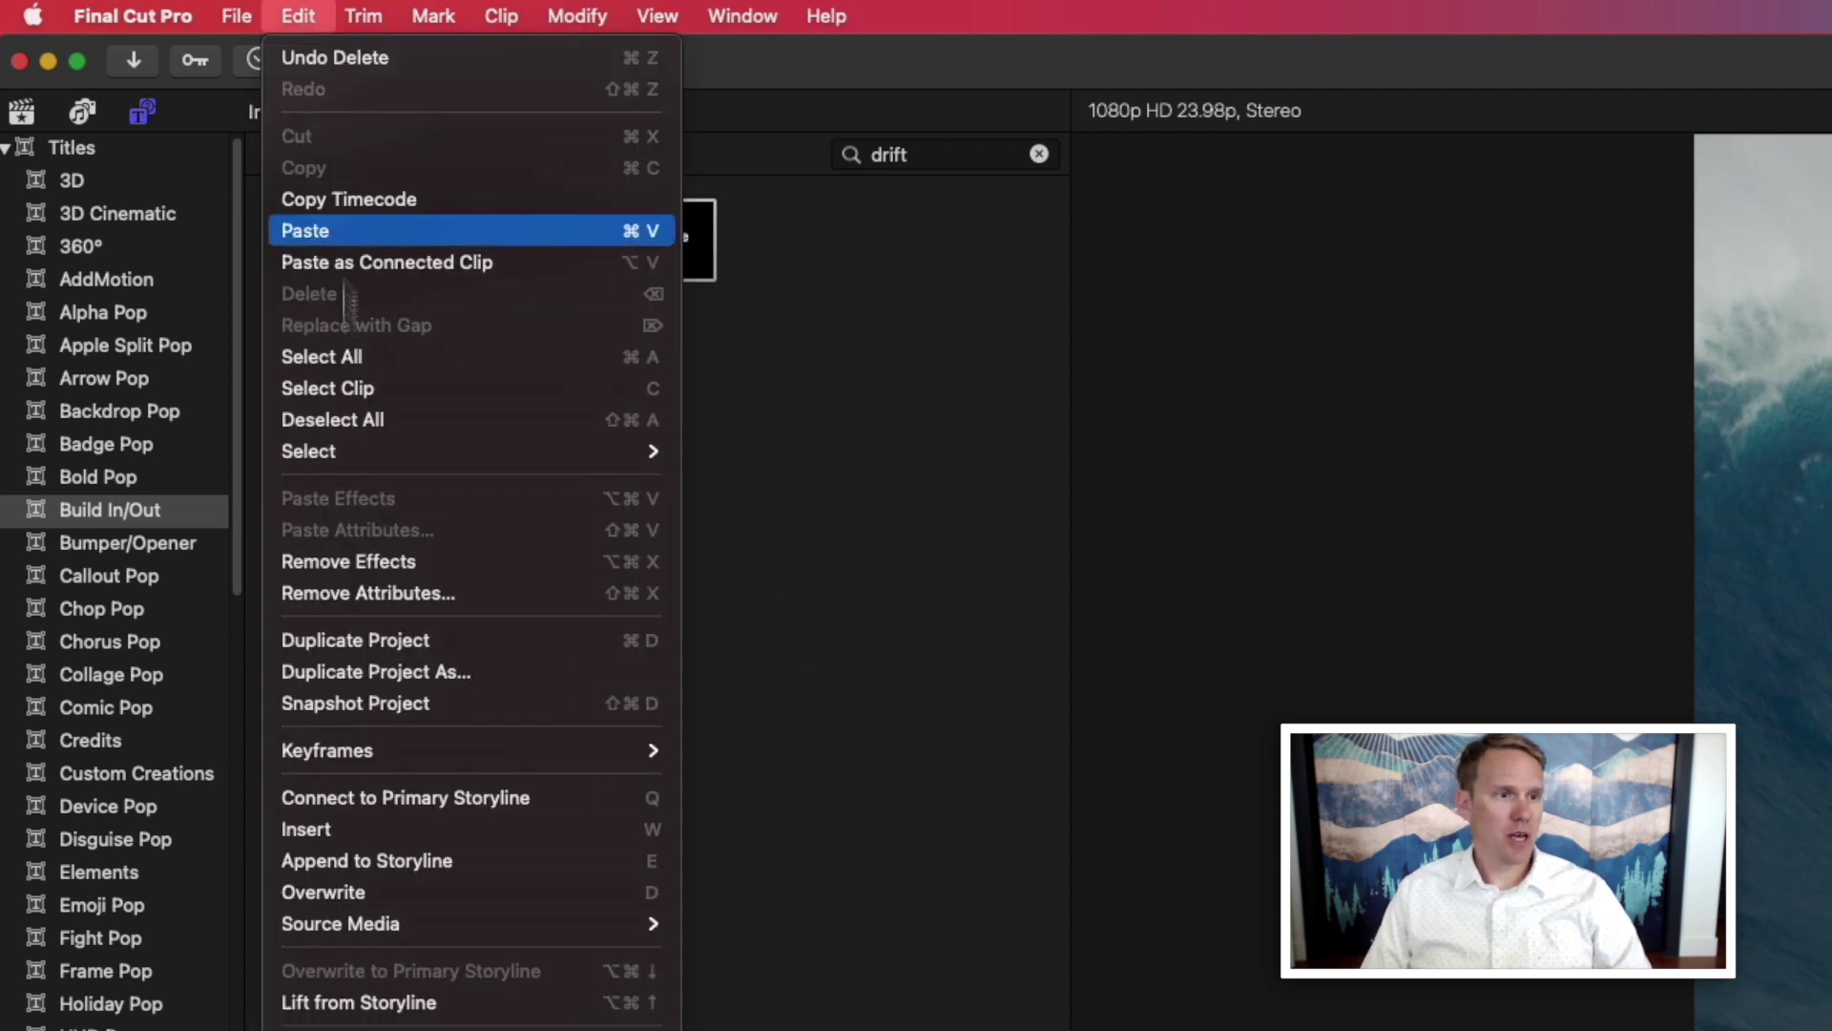
click(413, 798)
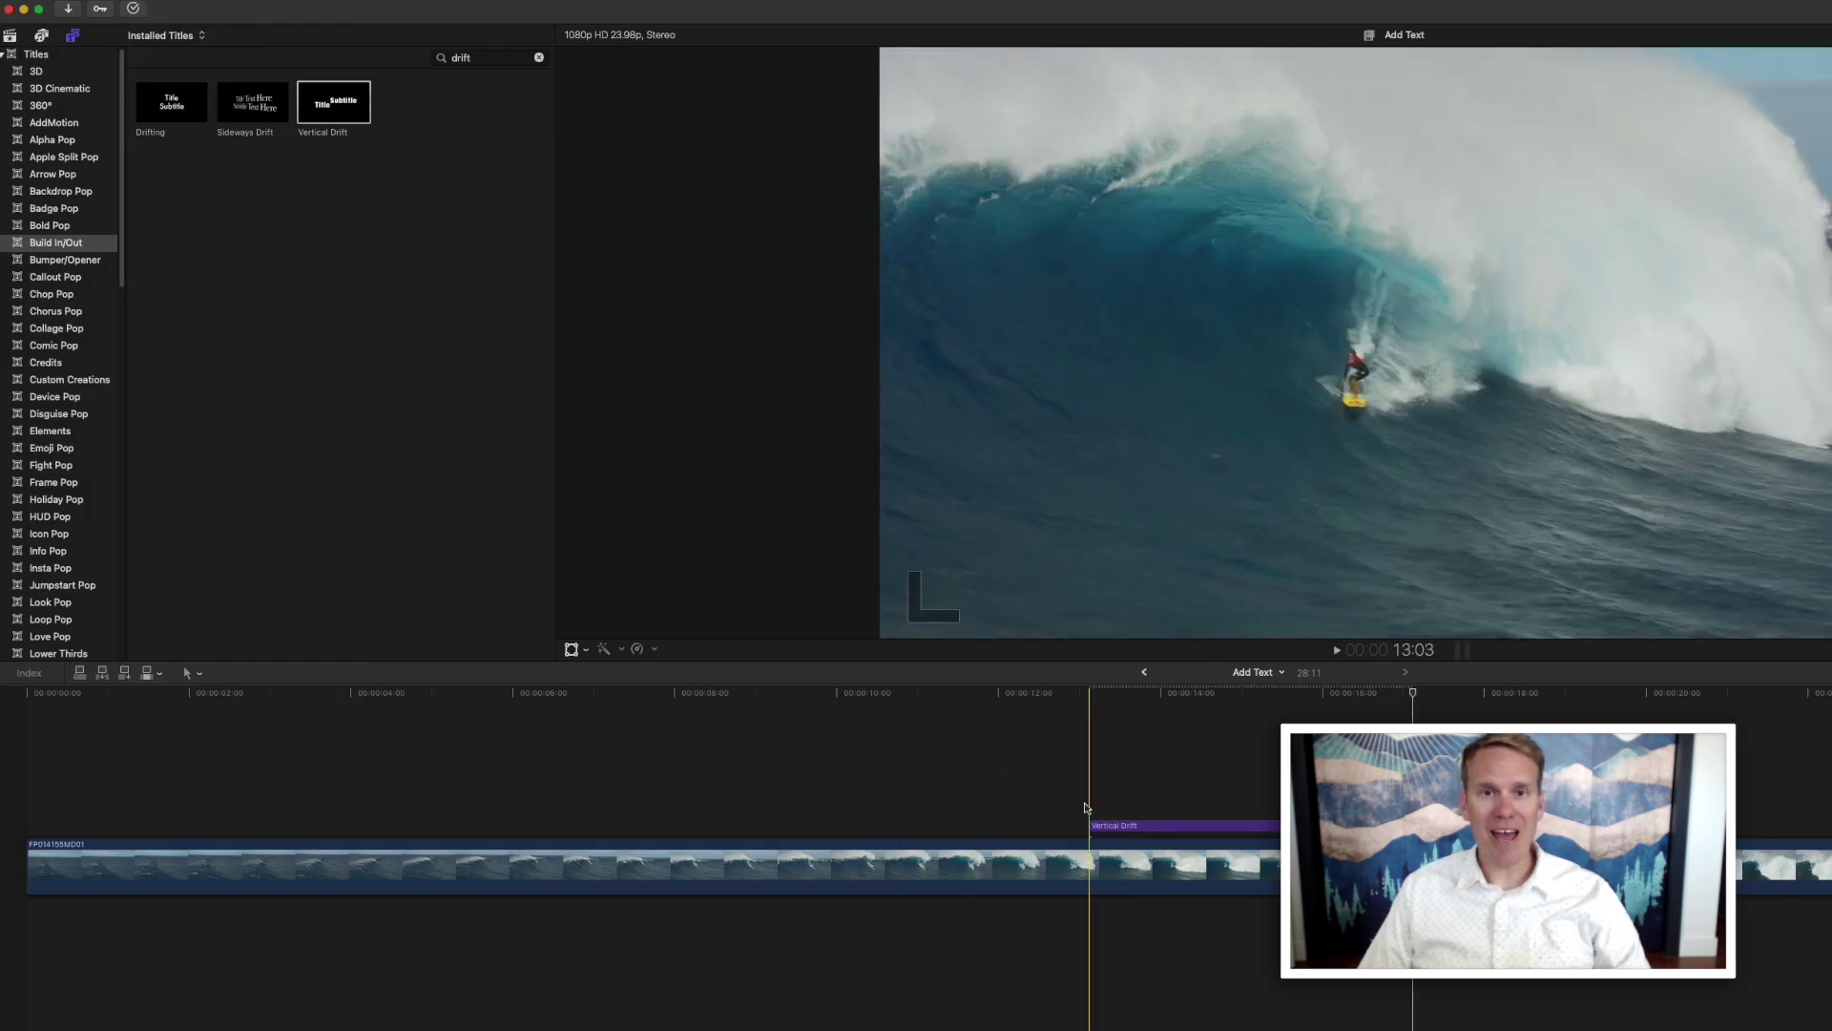
key(space)
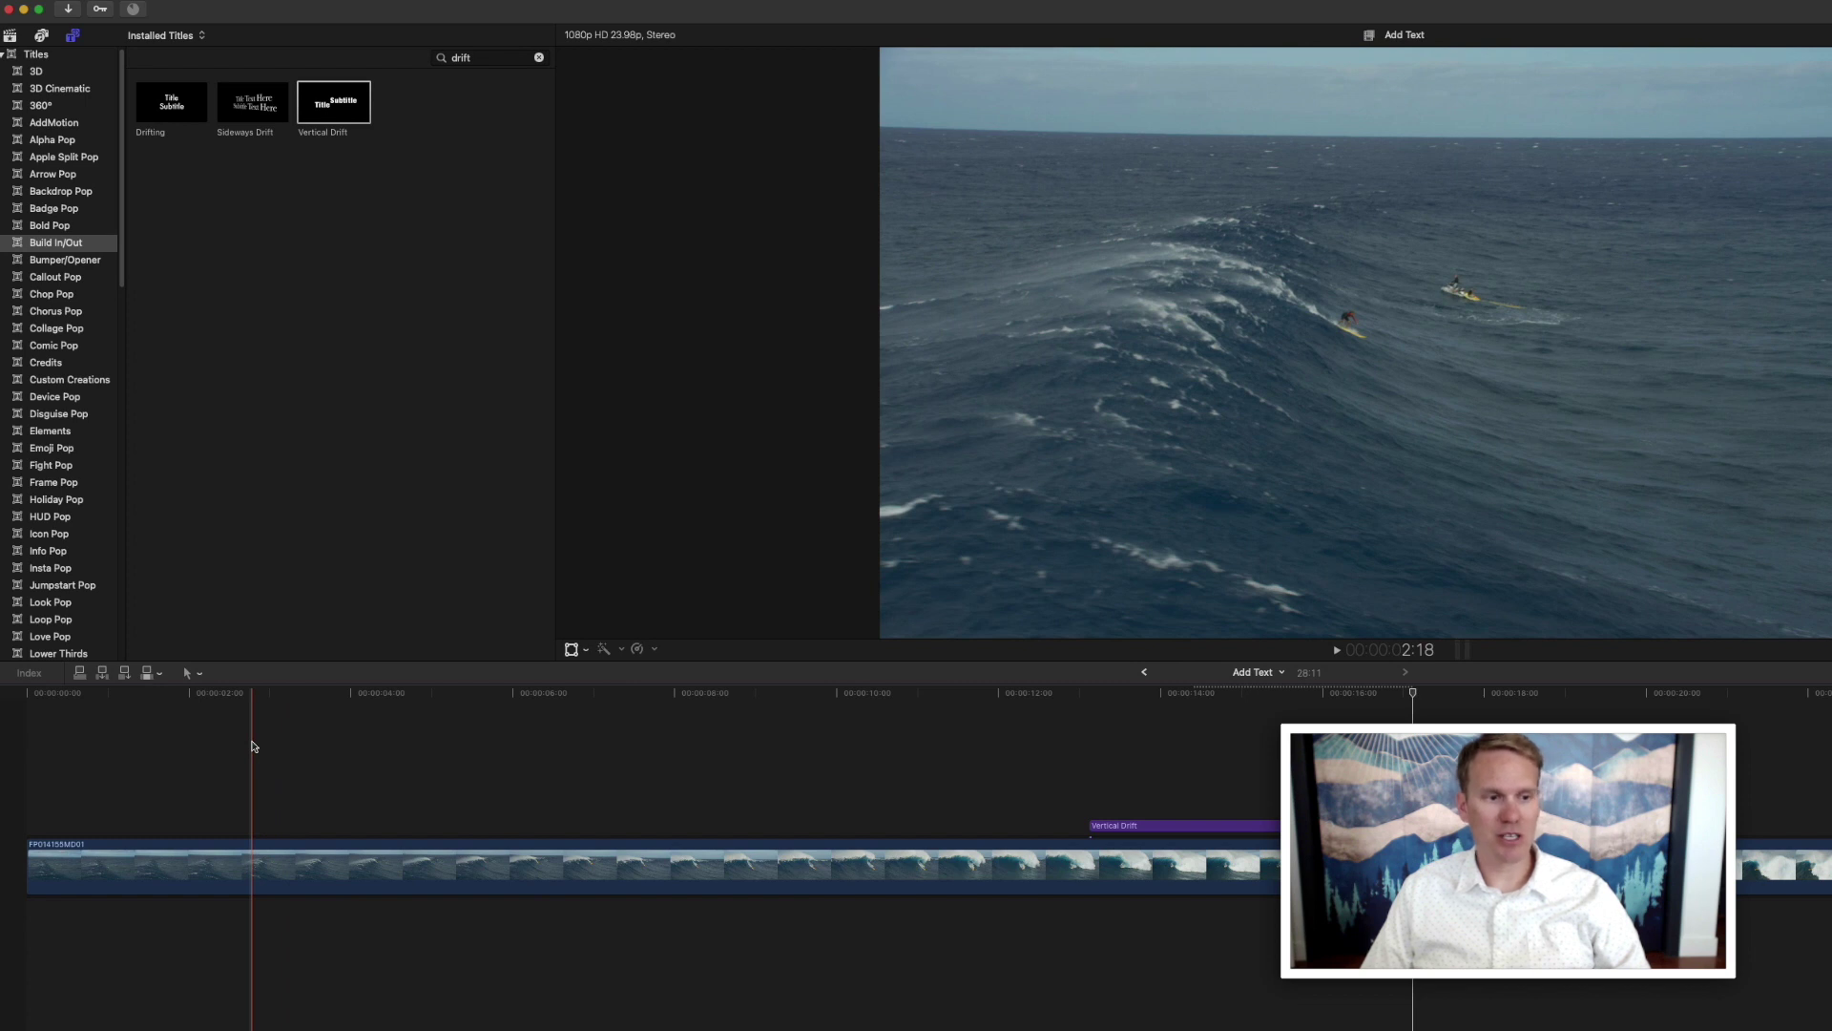
key(q)
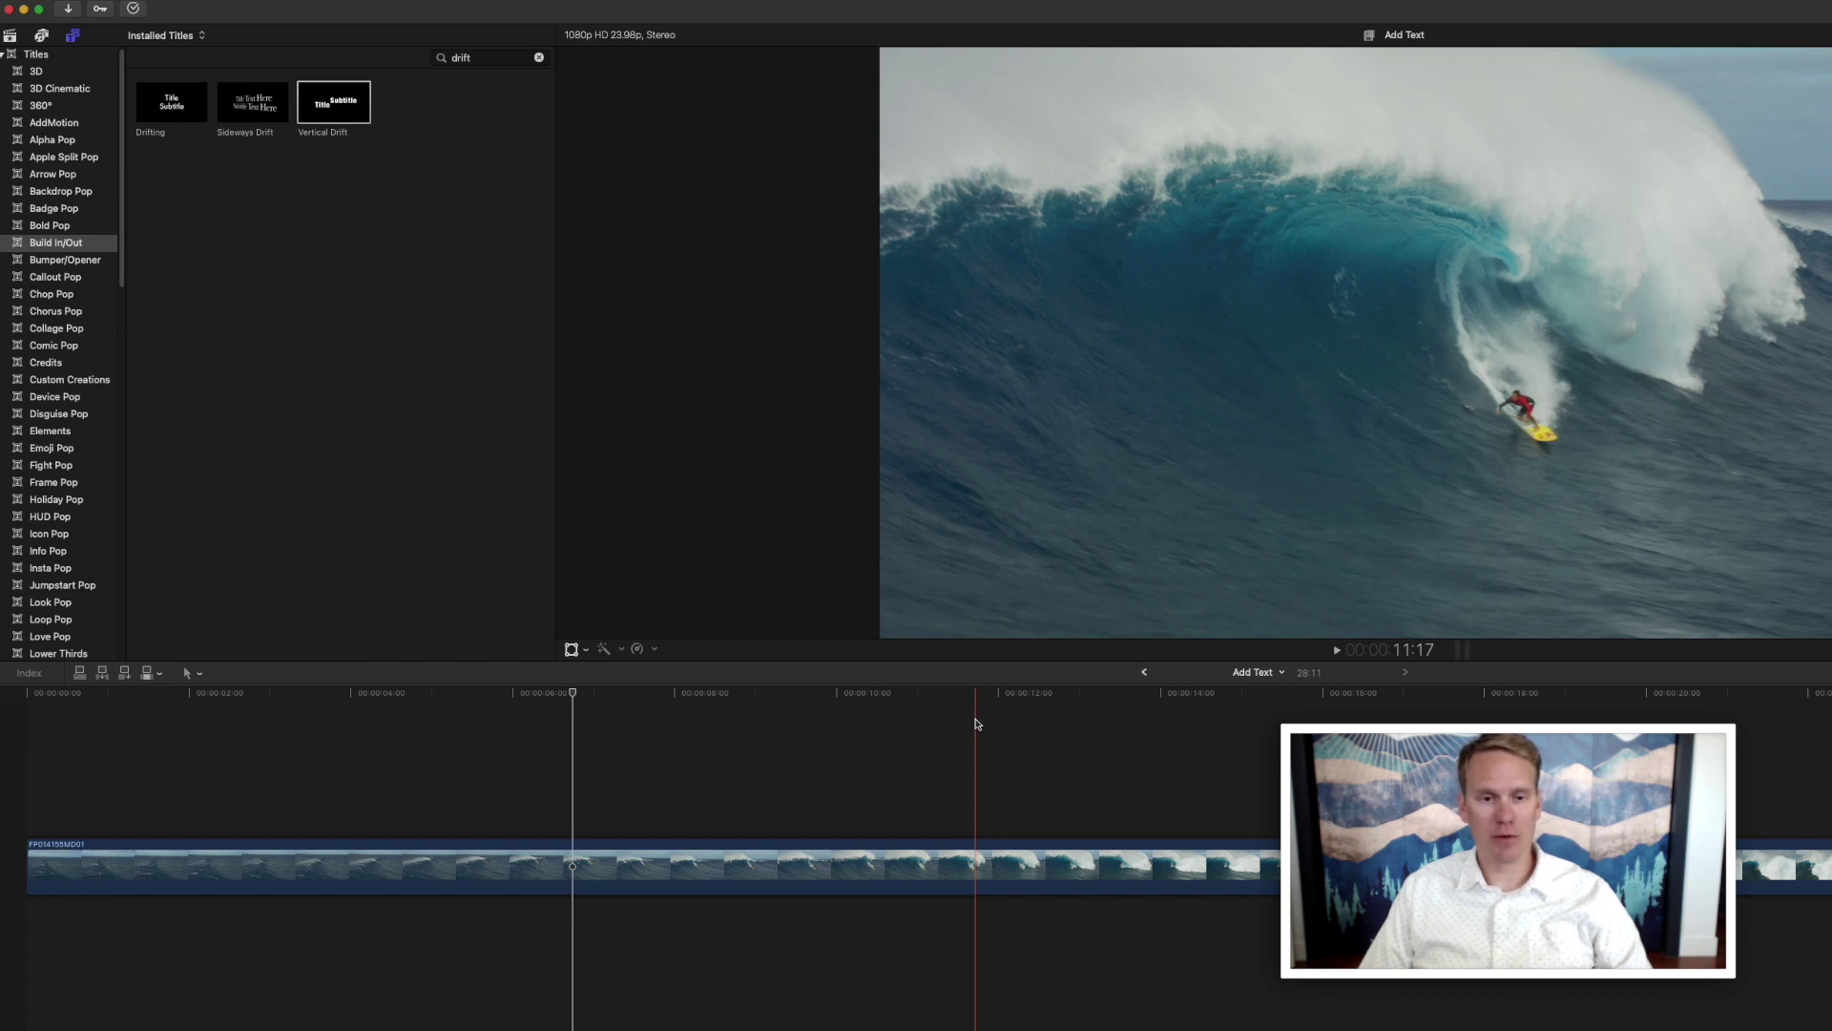
key(w)
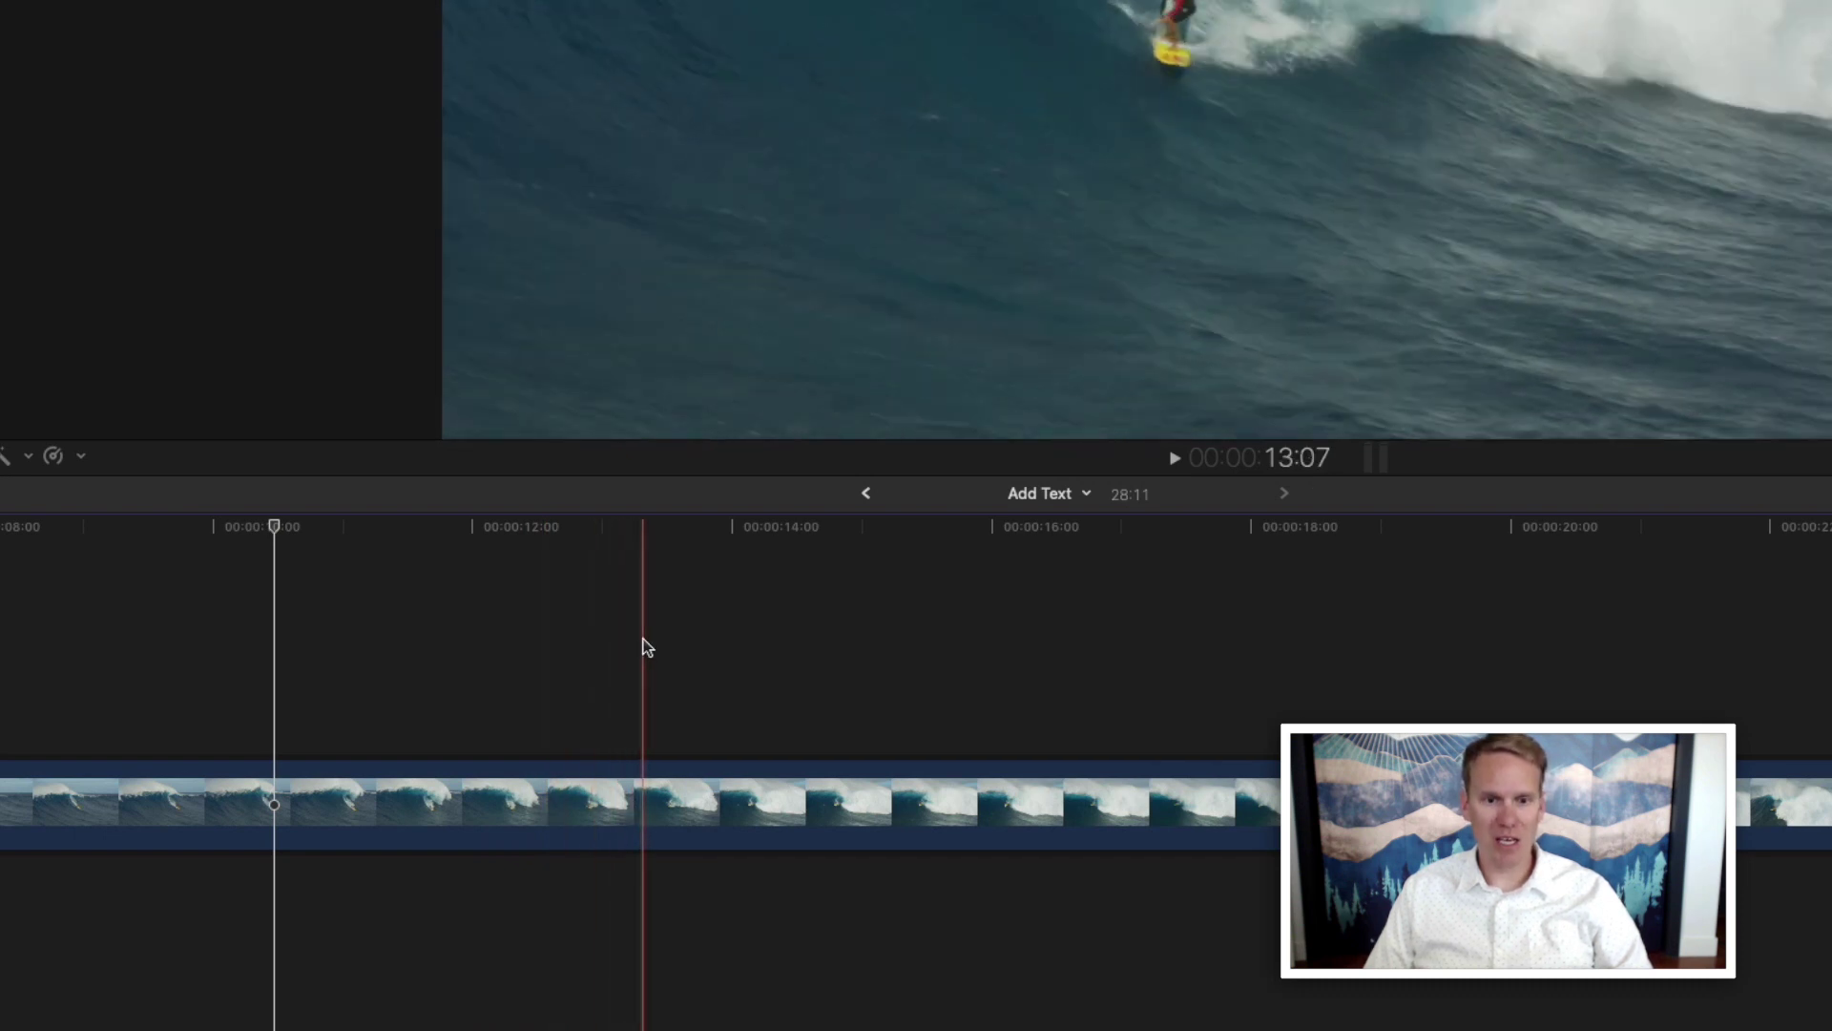
key(w)
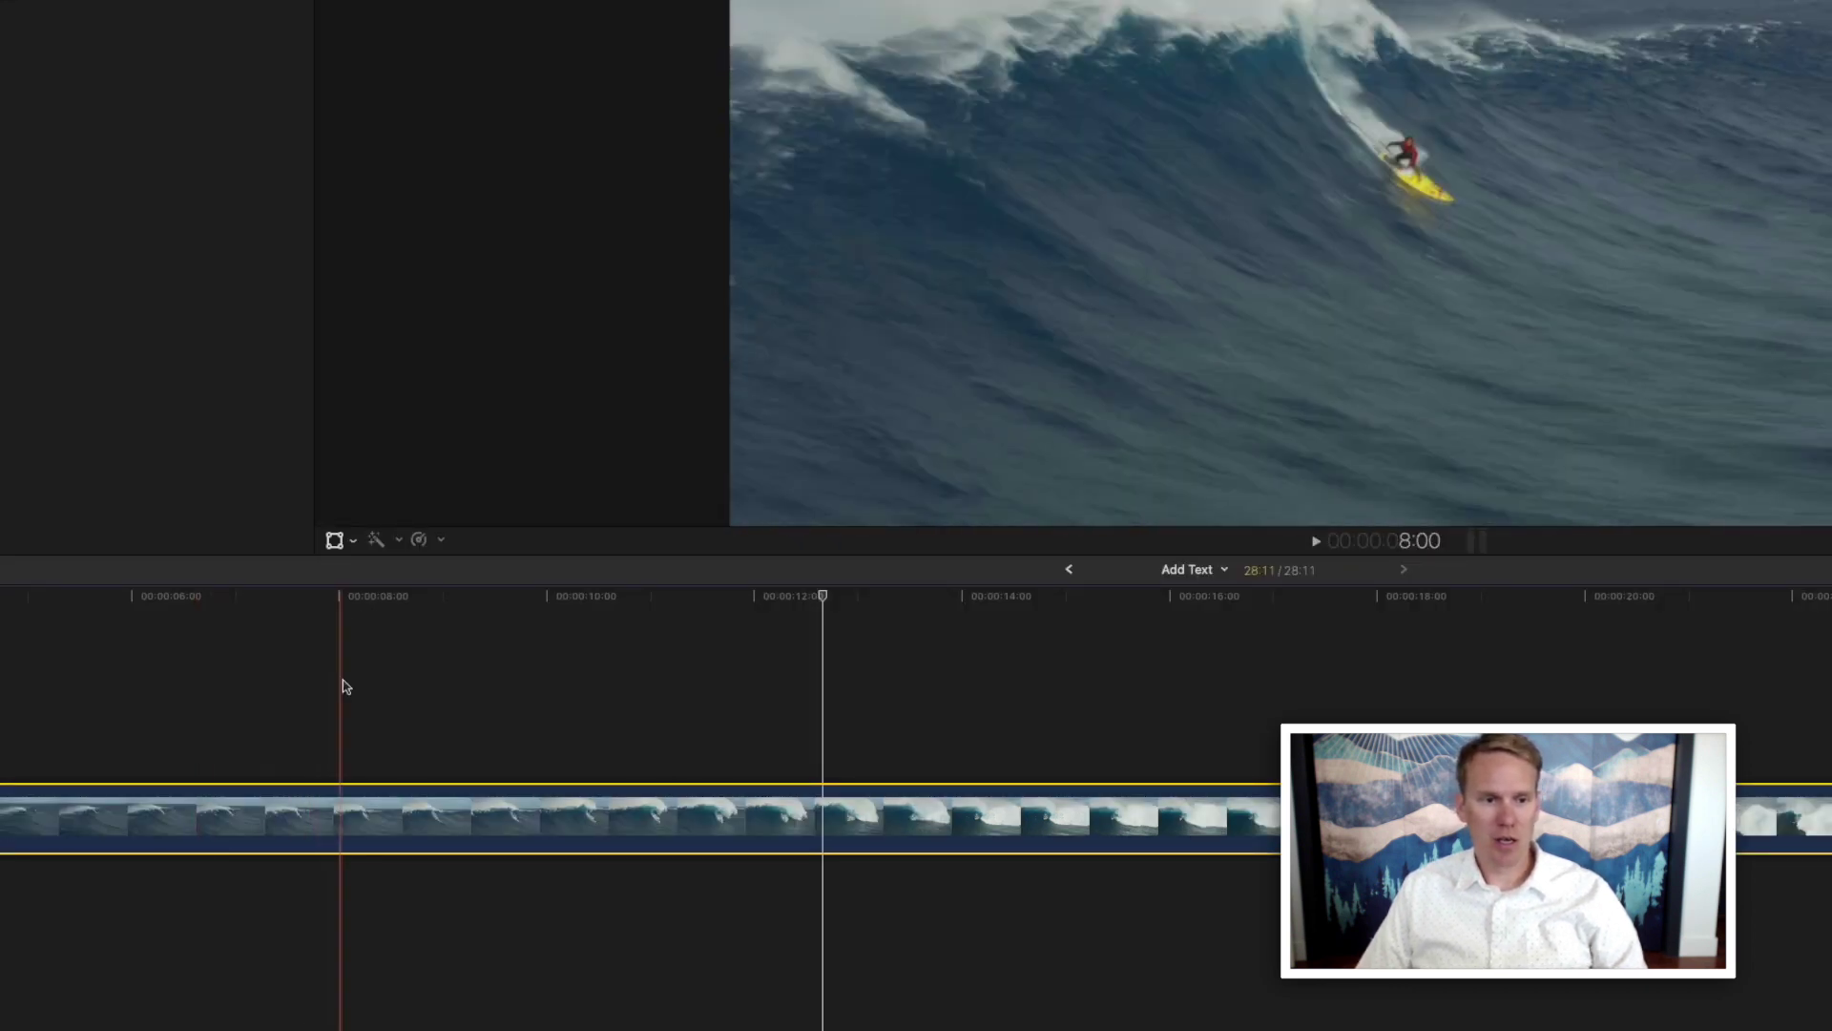
Add the default title at the skimmer and view the video full screen
key(ctrl+t)
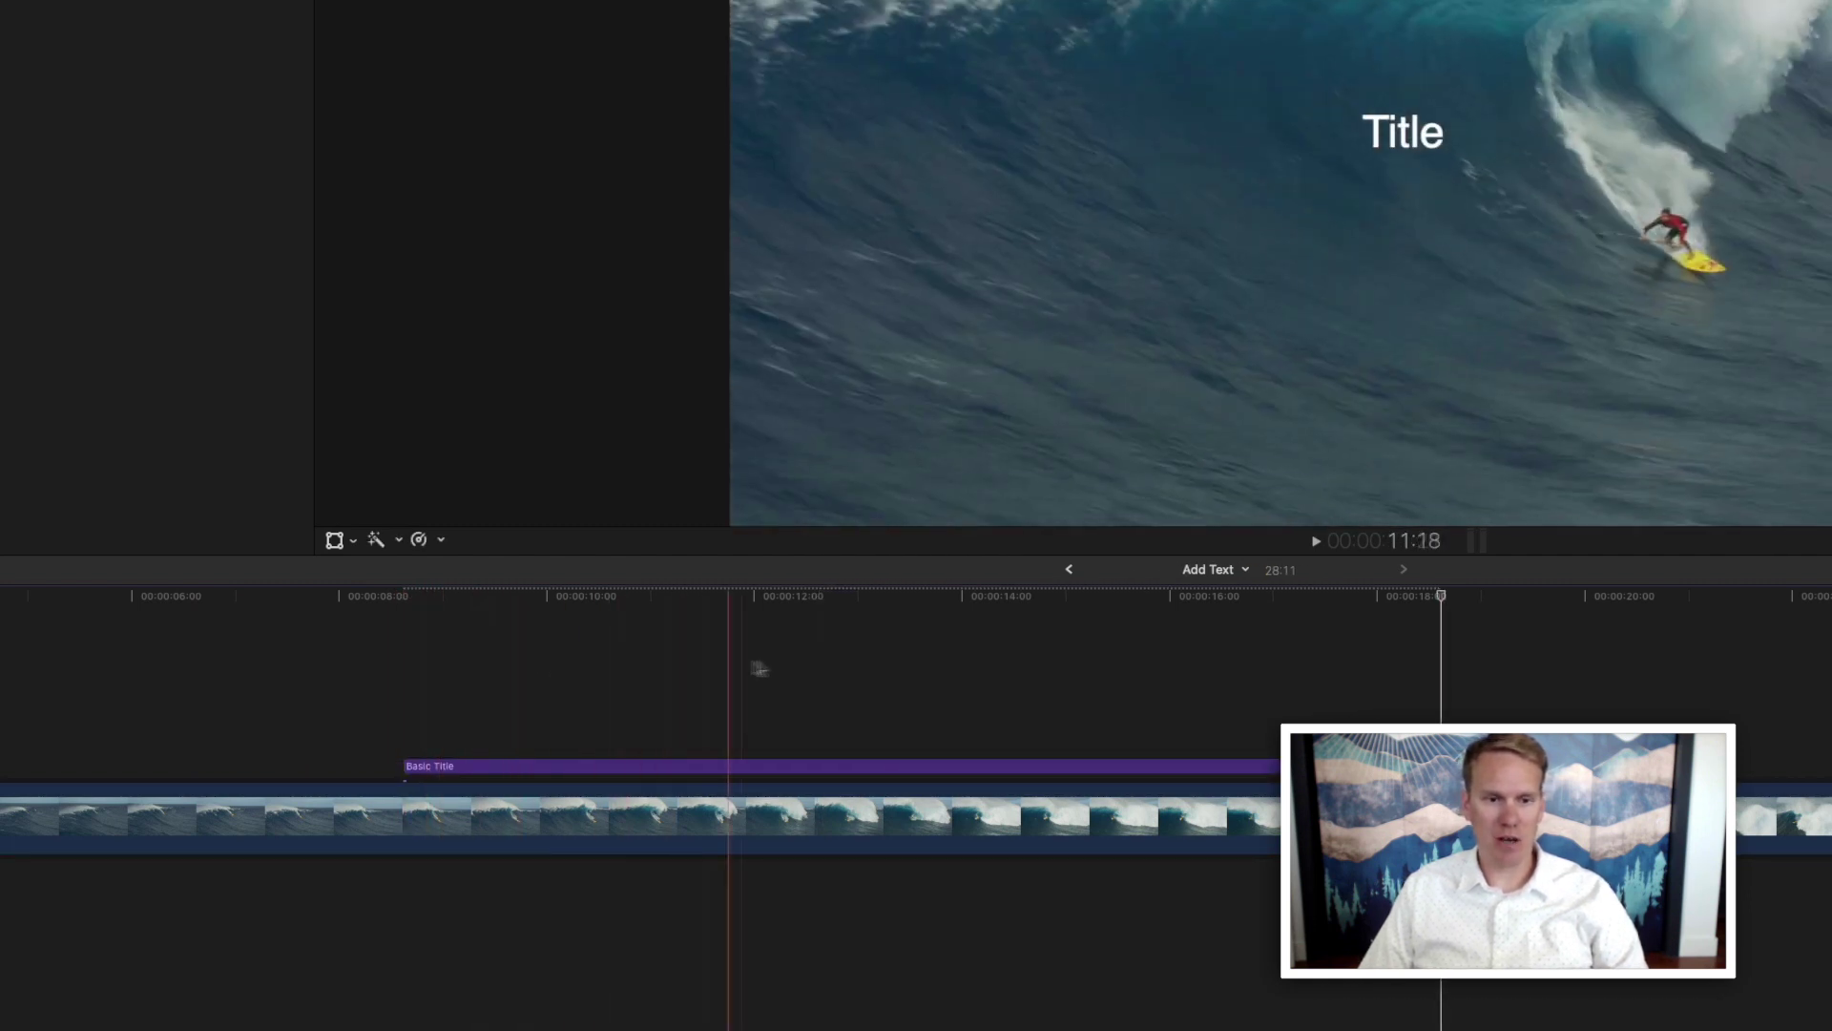
click(1109, 662)
key(super+shift+f)
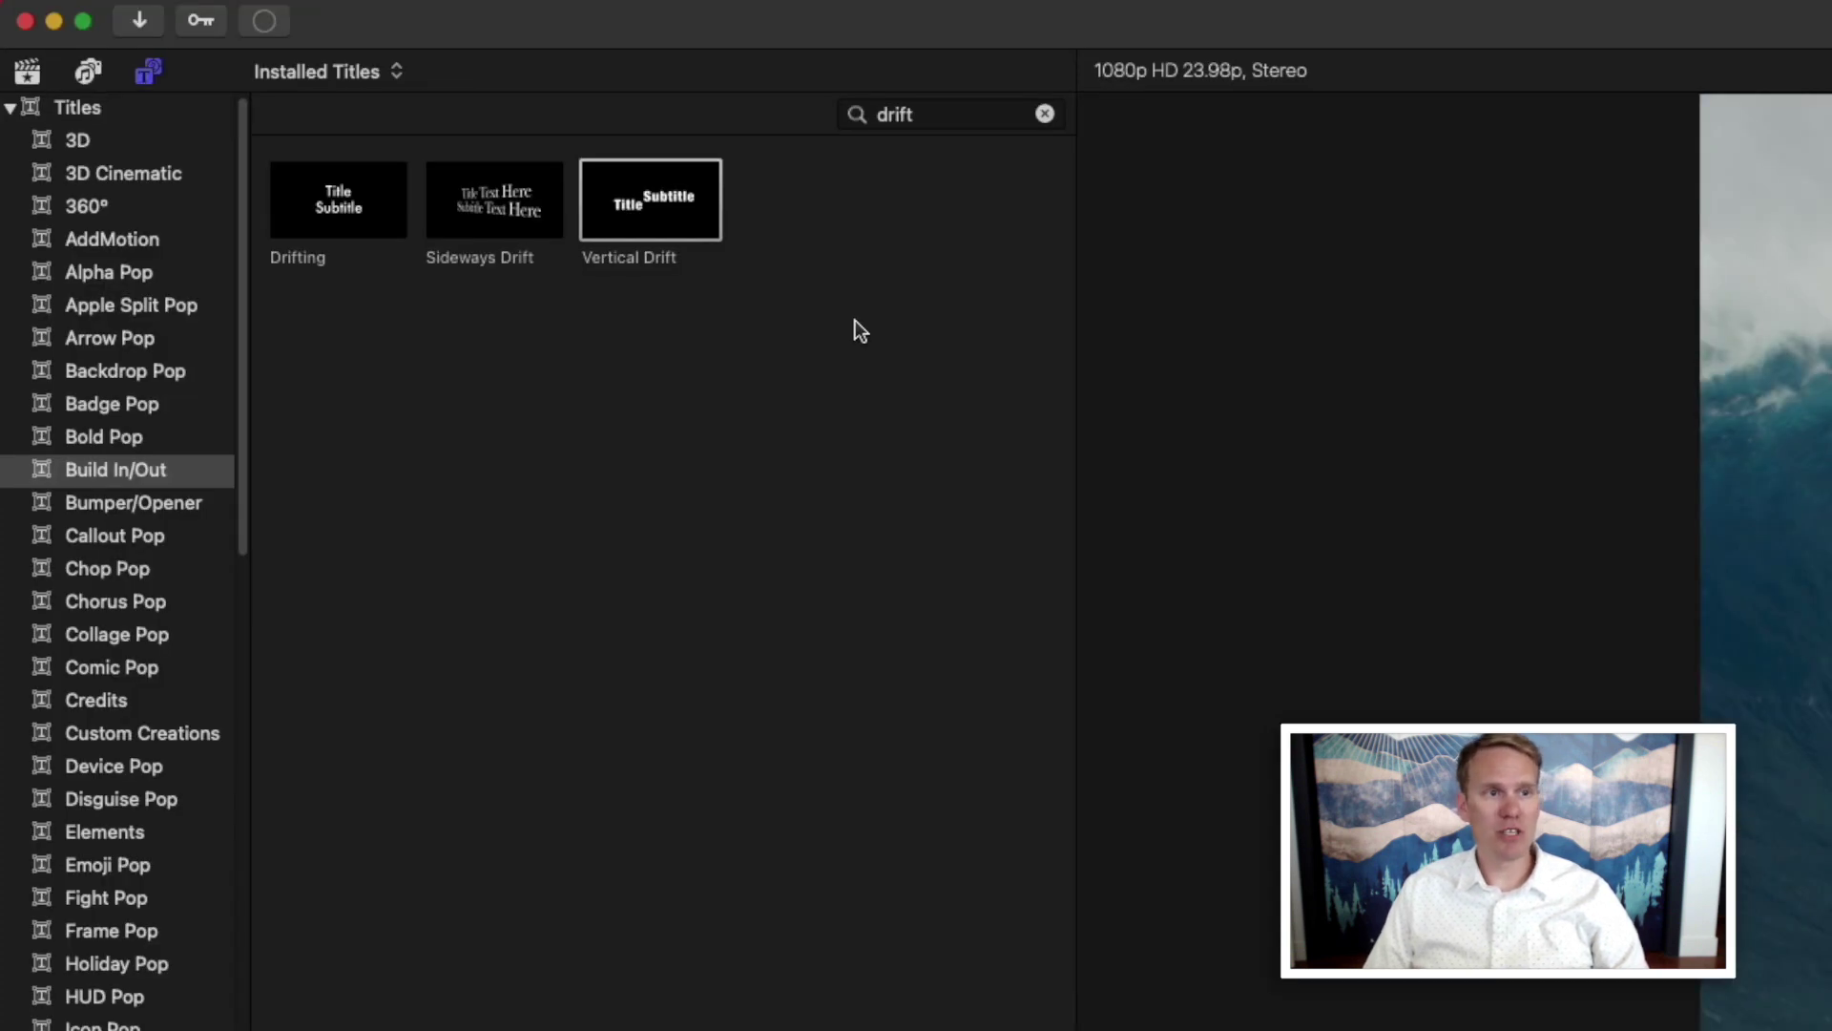
Make Vertical Drift the default title, then add a default lower third
right_click(616, 201)
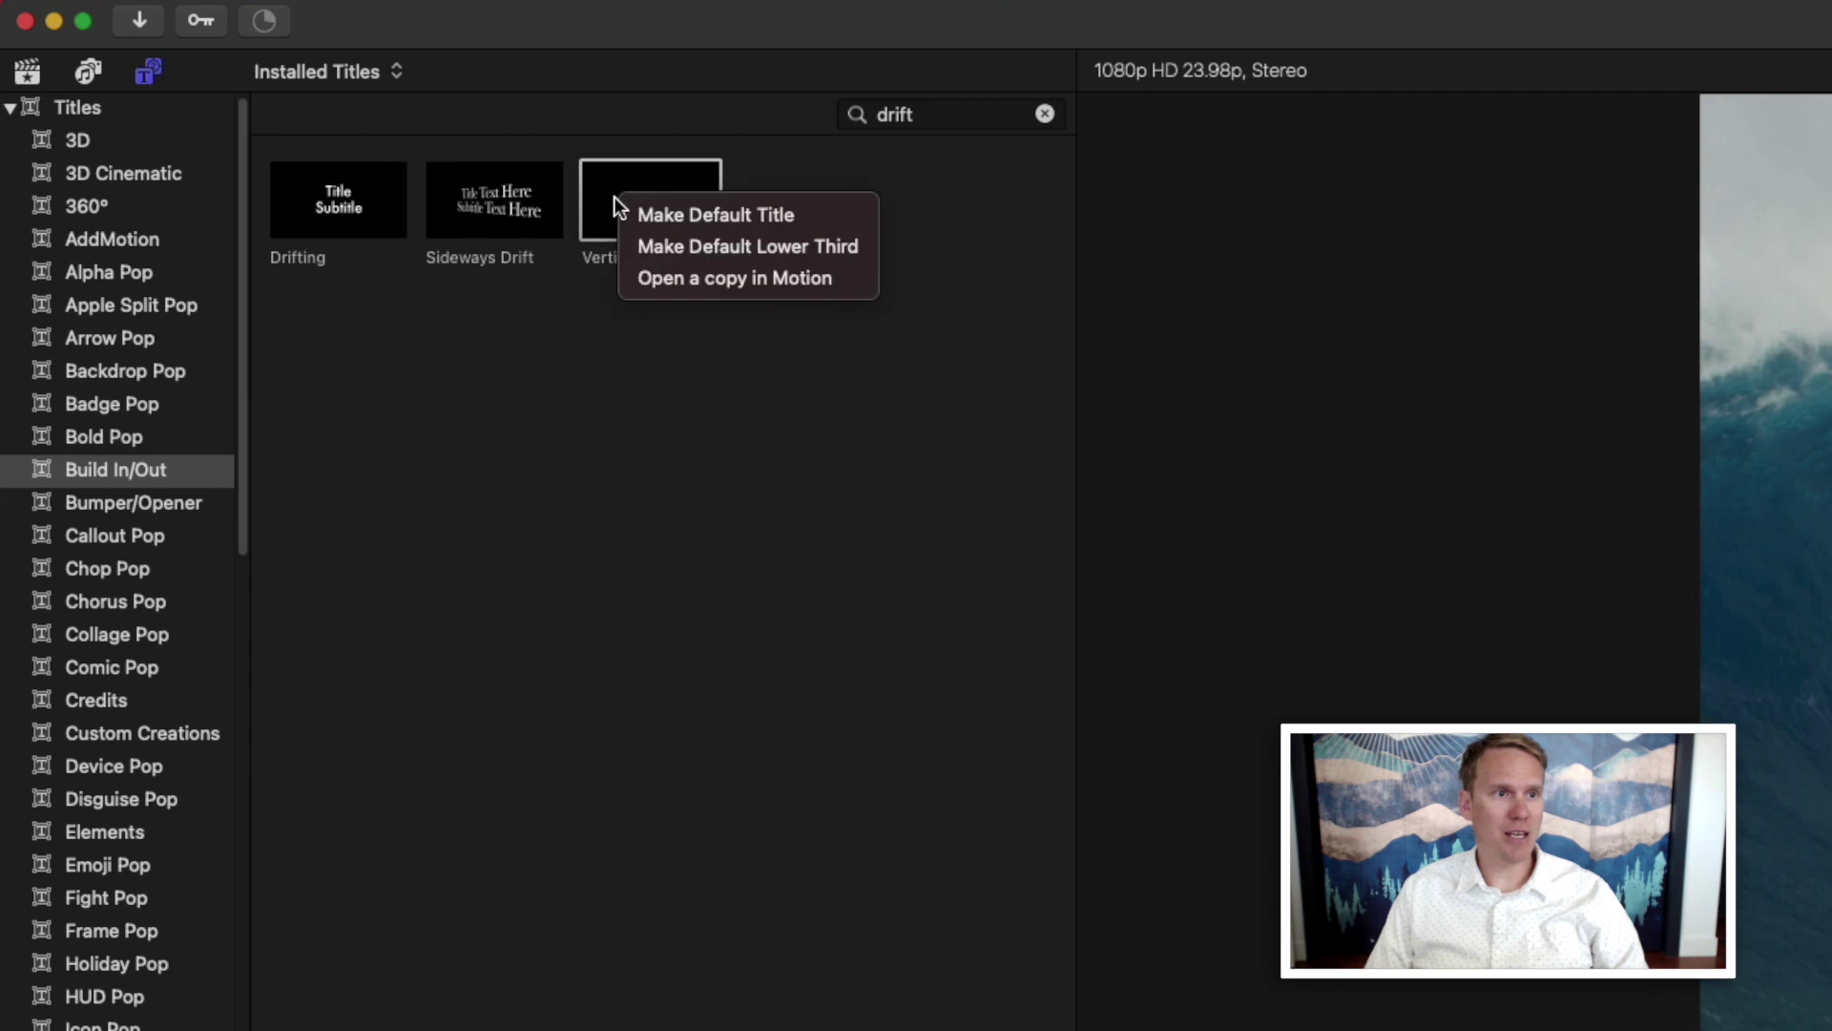
click(798, 218)
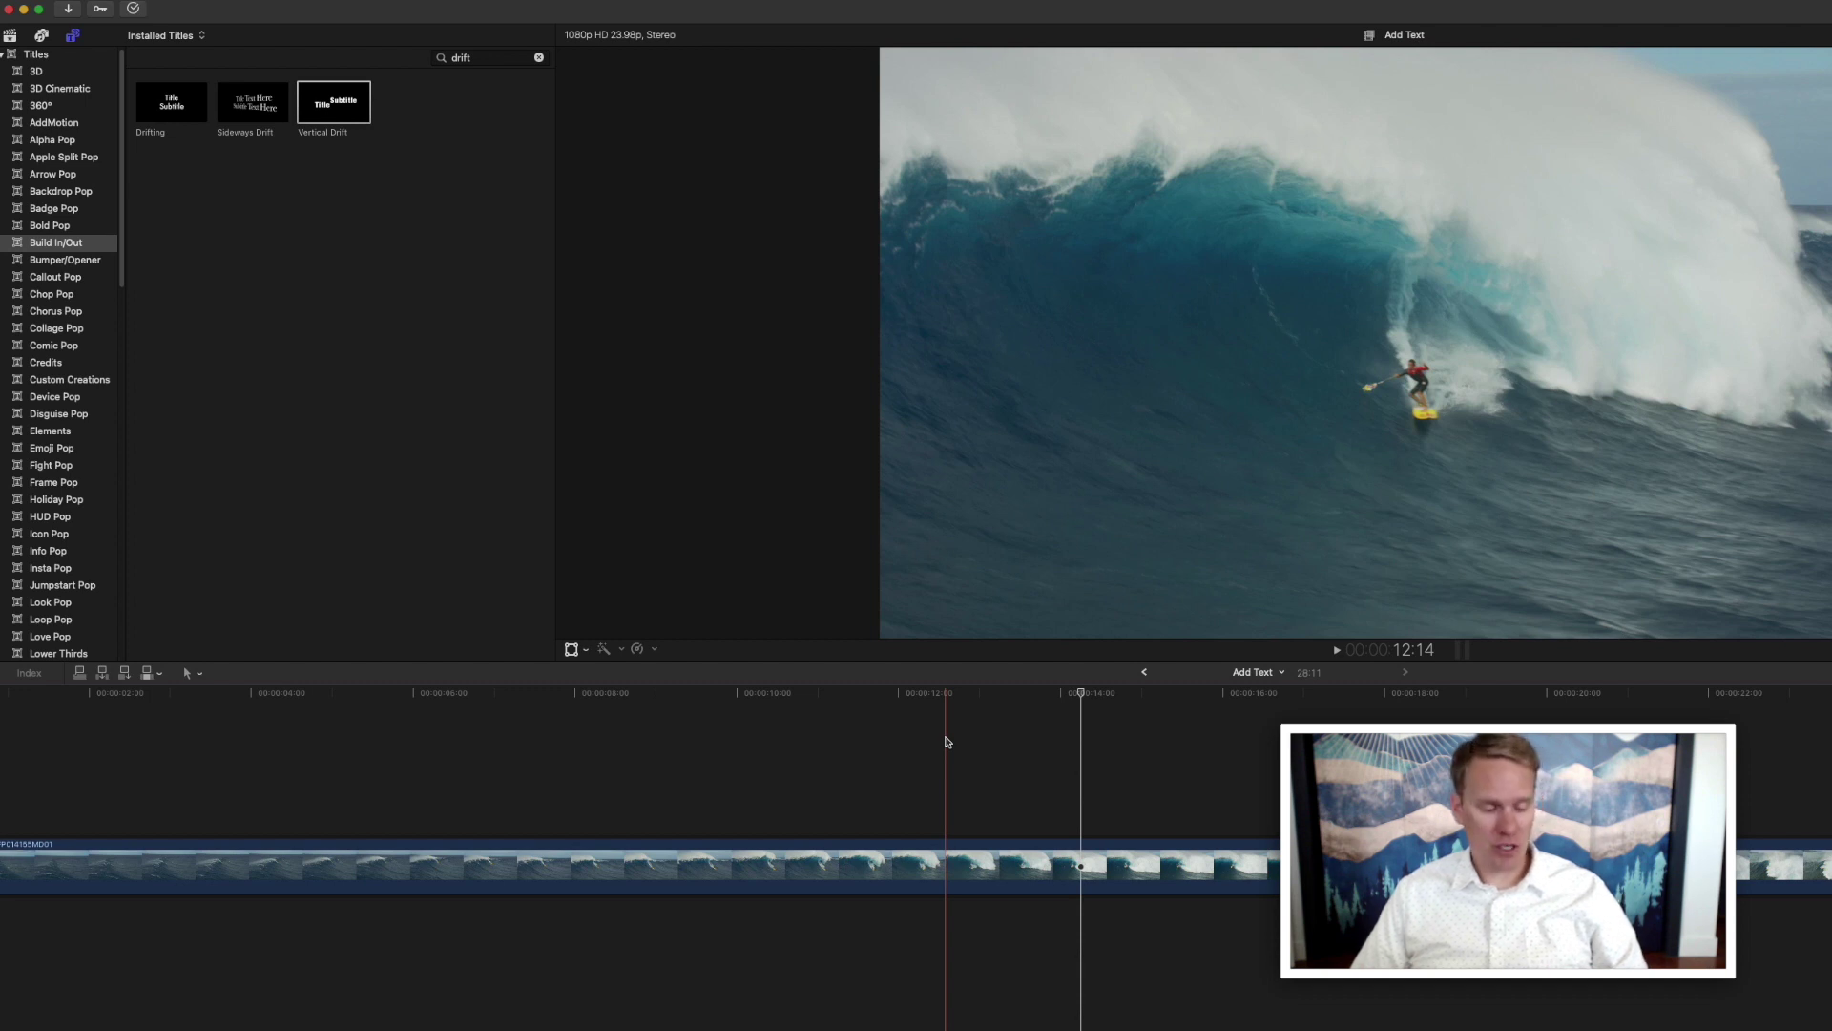
key(ctrl+shift+t)
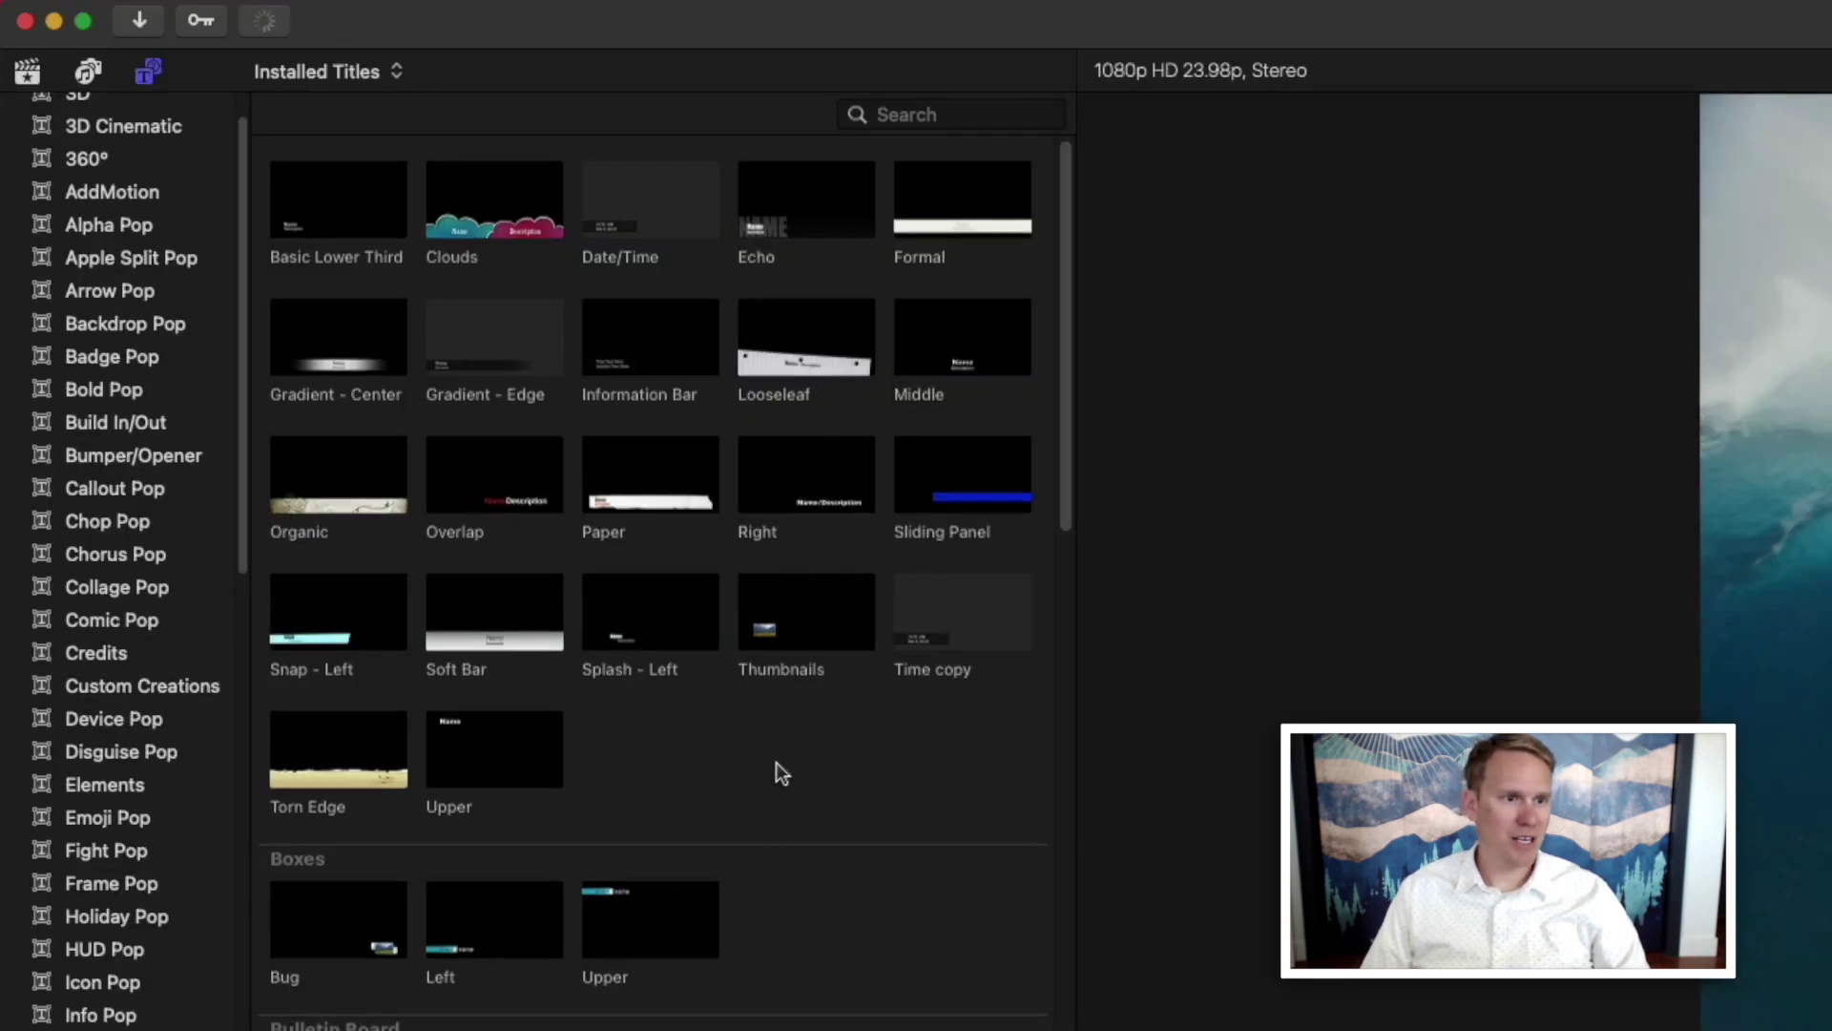
scroll(785, 745, down, 2)
scroll(797, 736, up, 2)
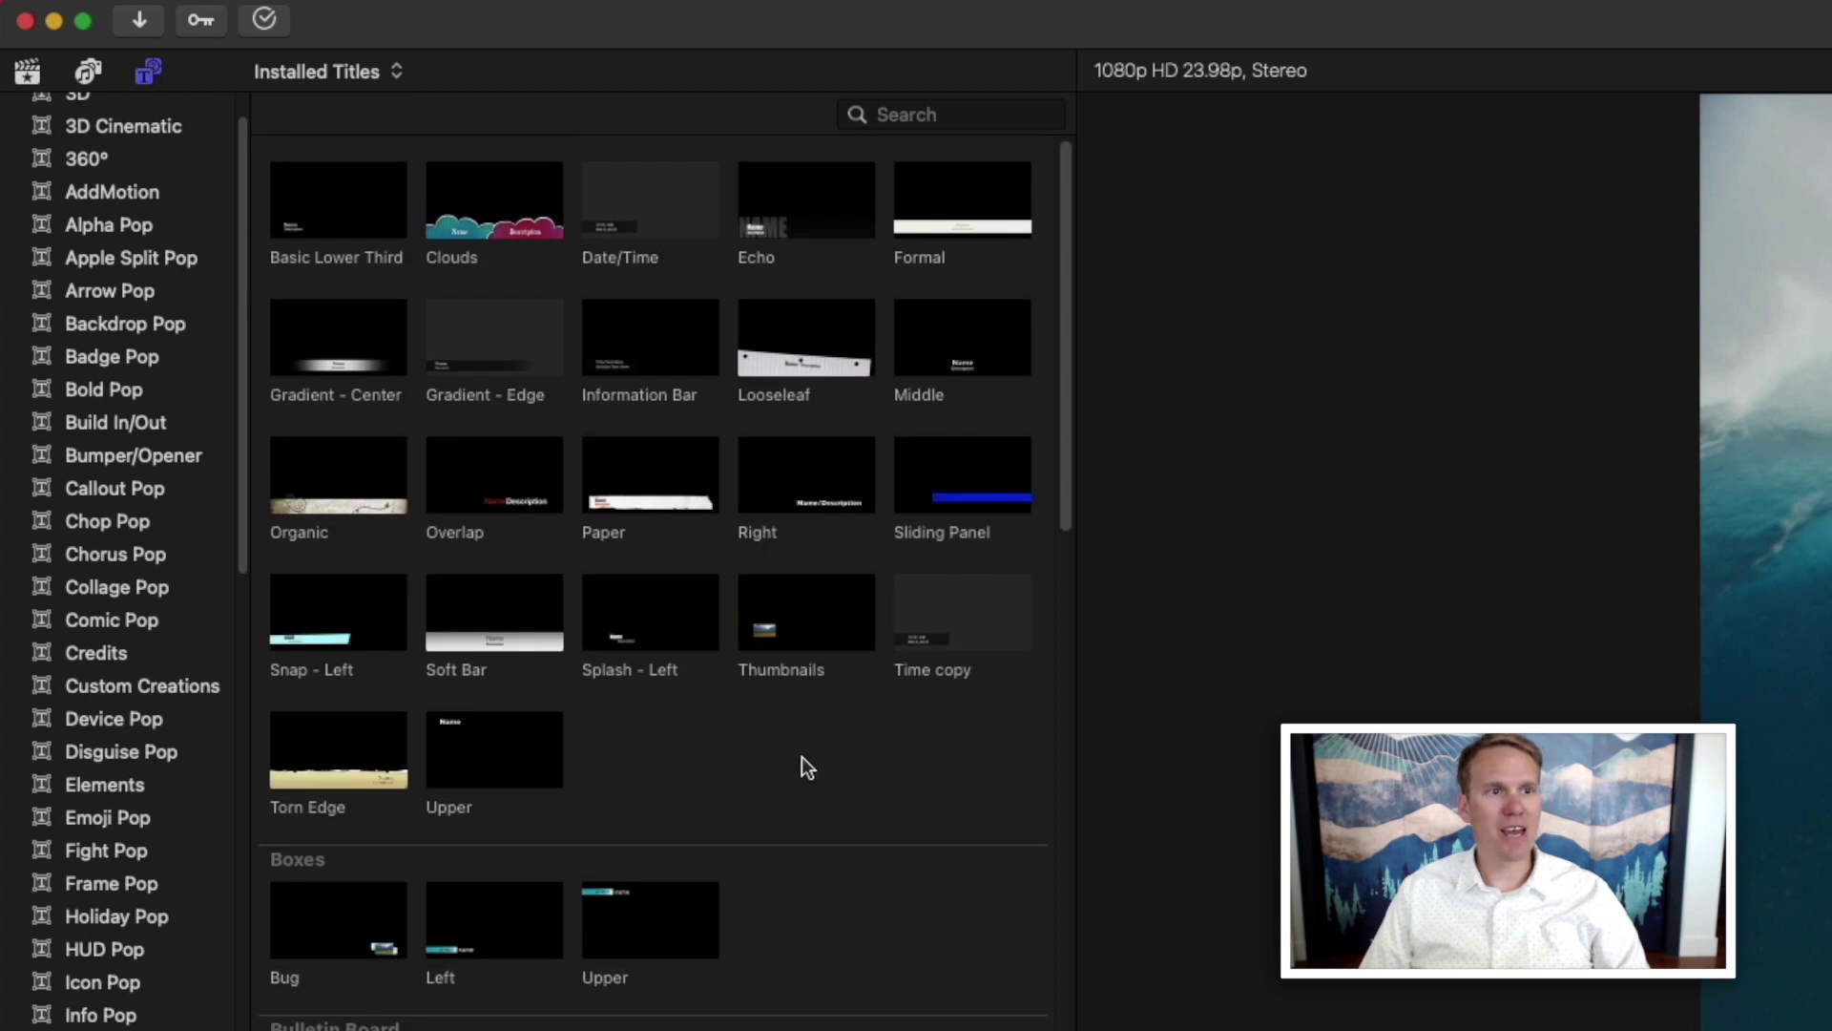
Bring up the default-title options for the Looseleaf title
right_click(788, 331)
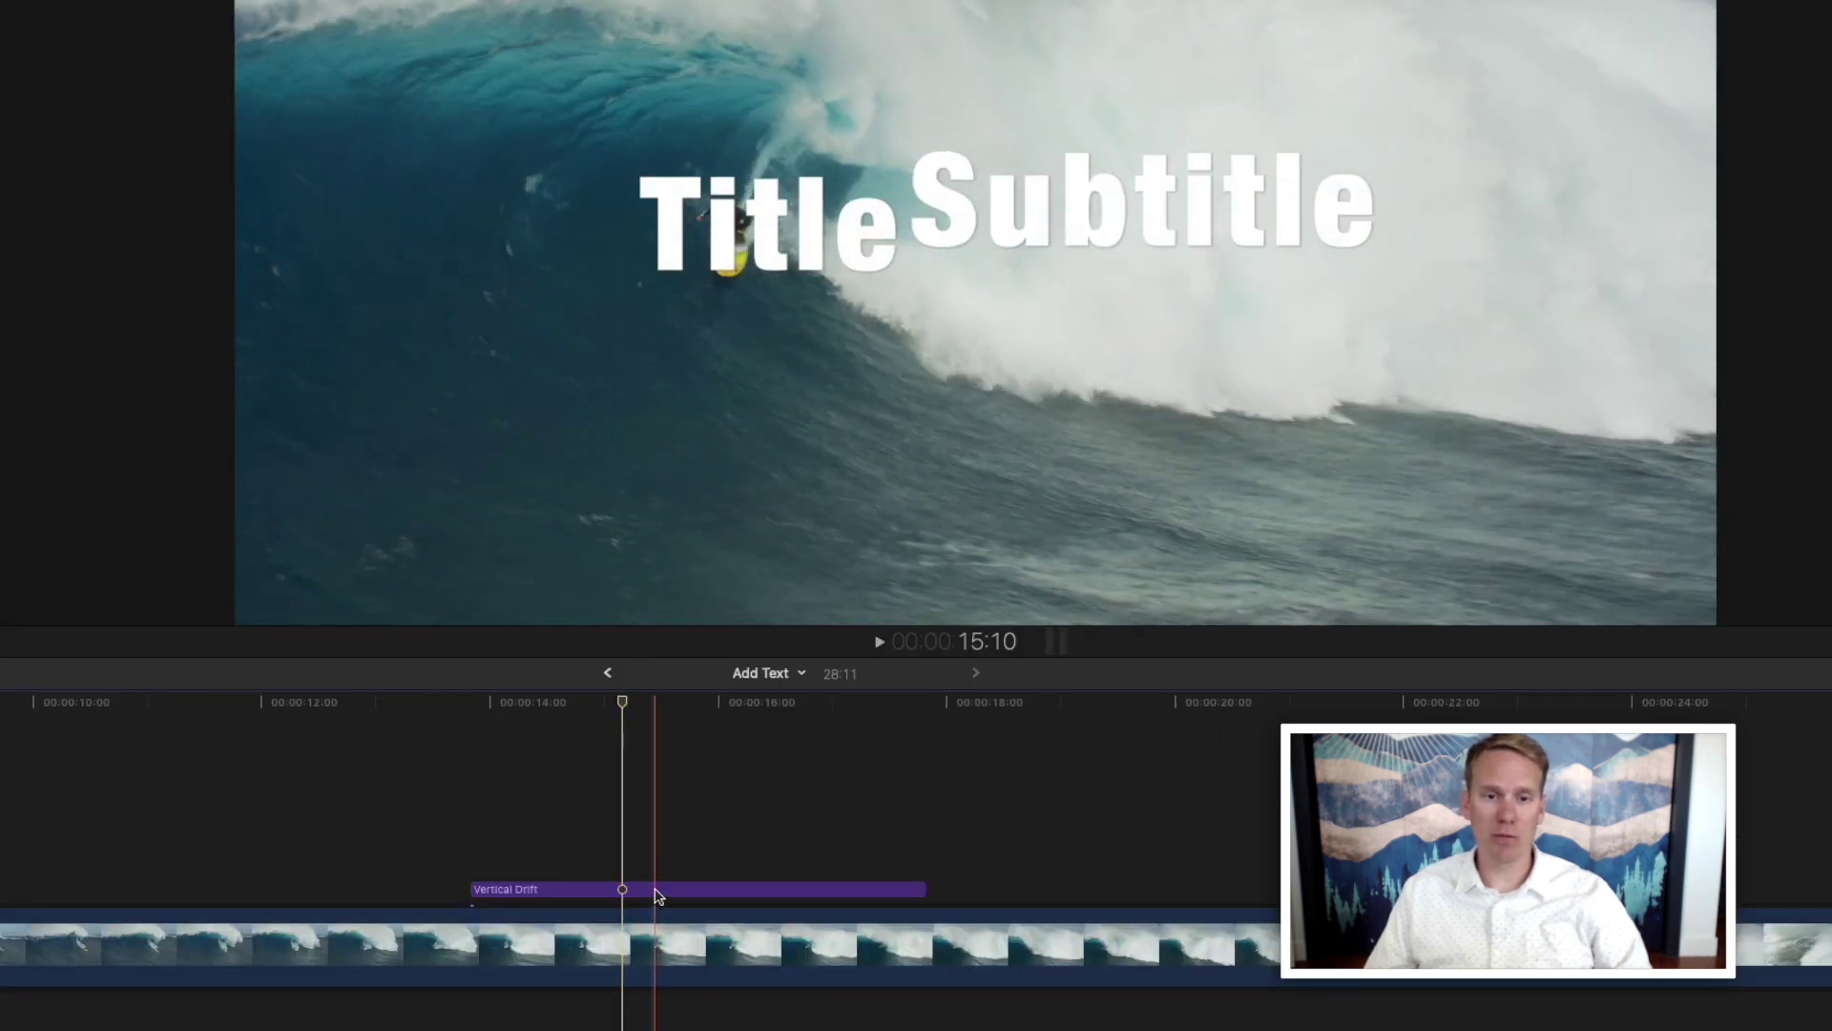
Replace the title's main text with 'Dylan' and select the Subtitle word for replacement
double_click(657, 897)
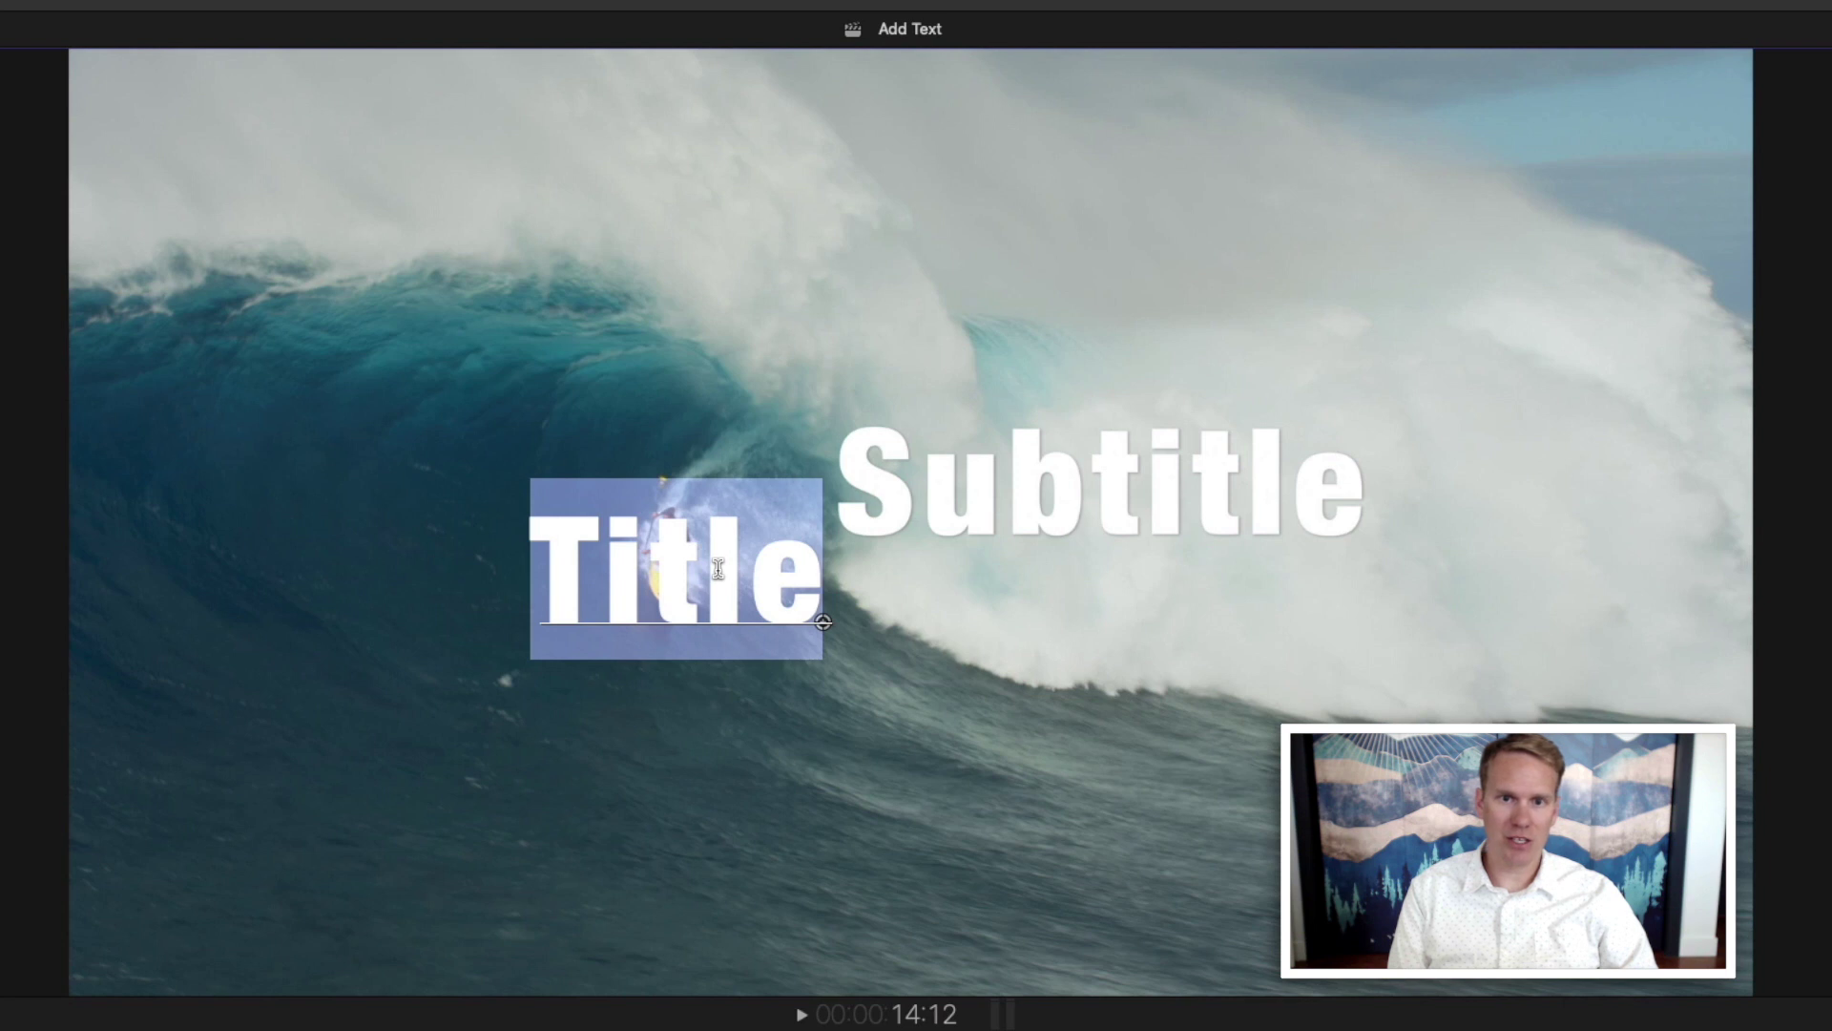
text(Dylan)
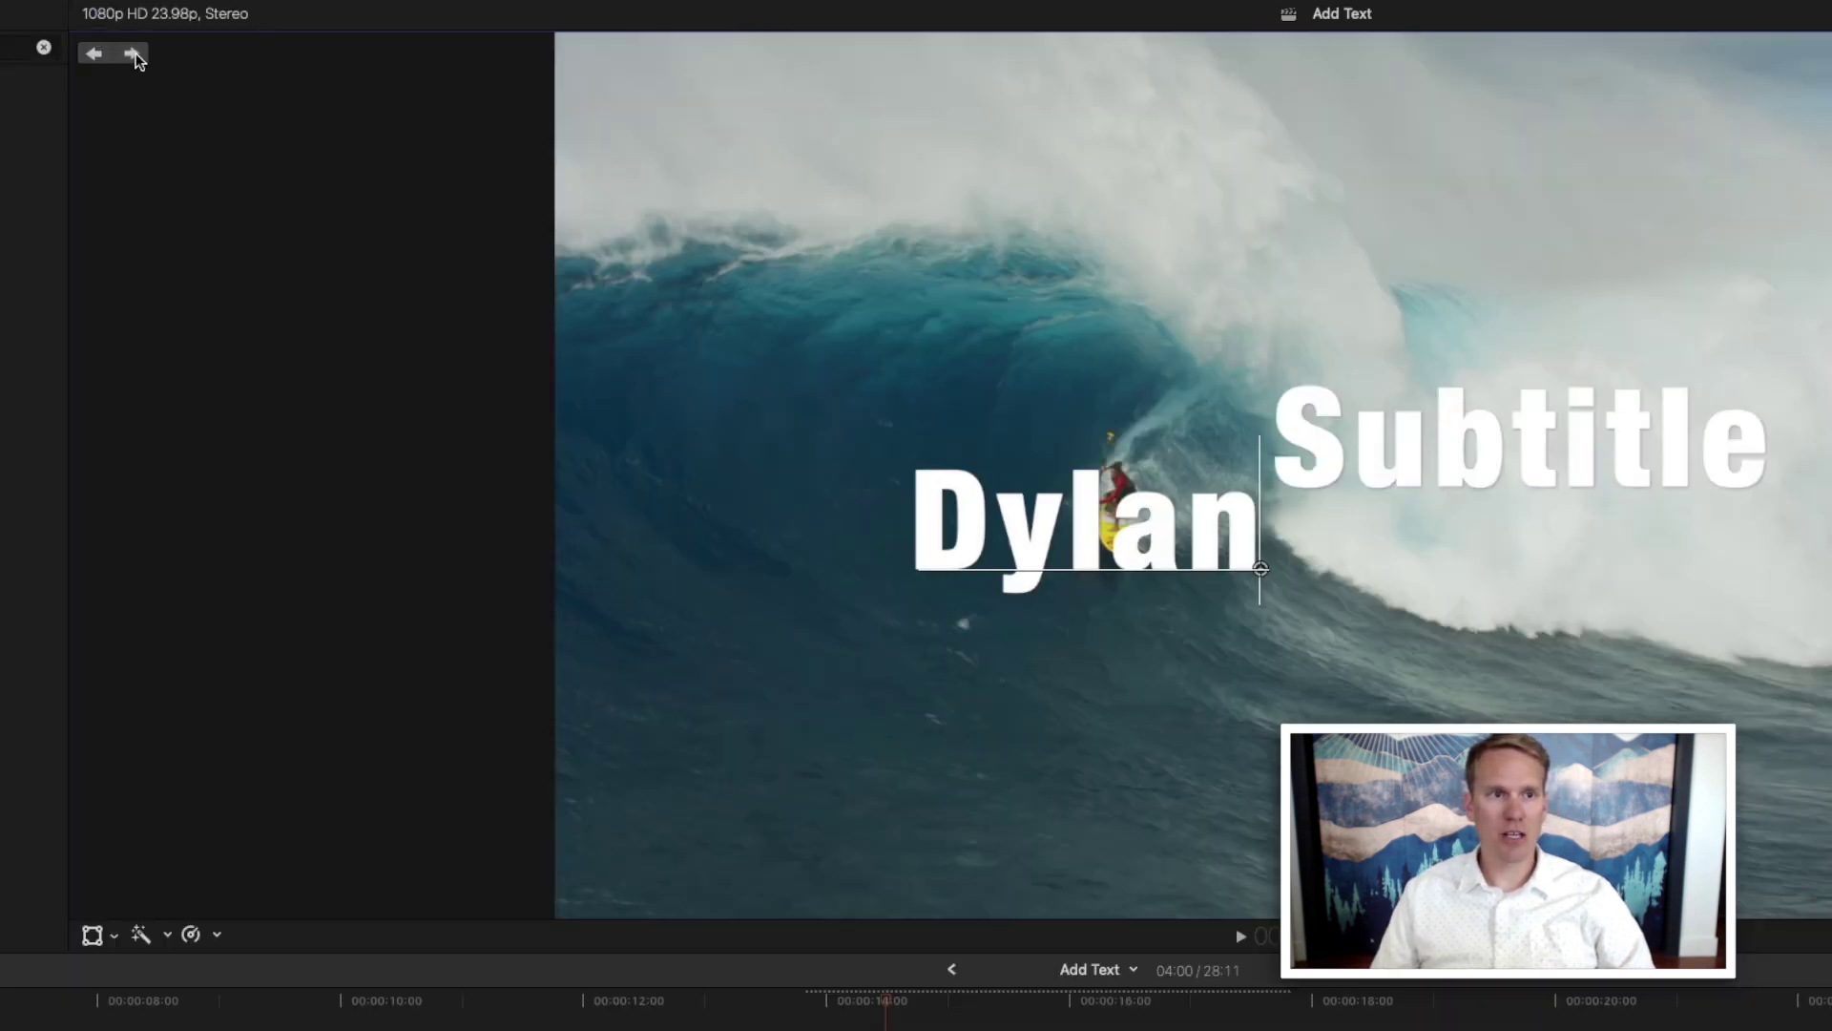
click(129, 52)
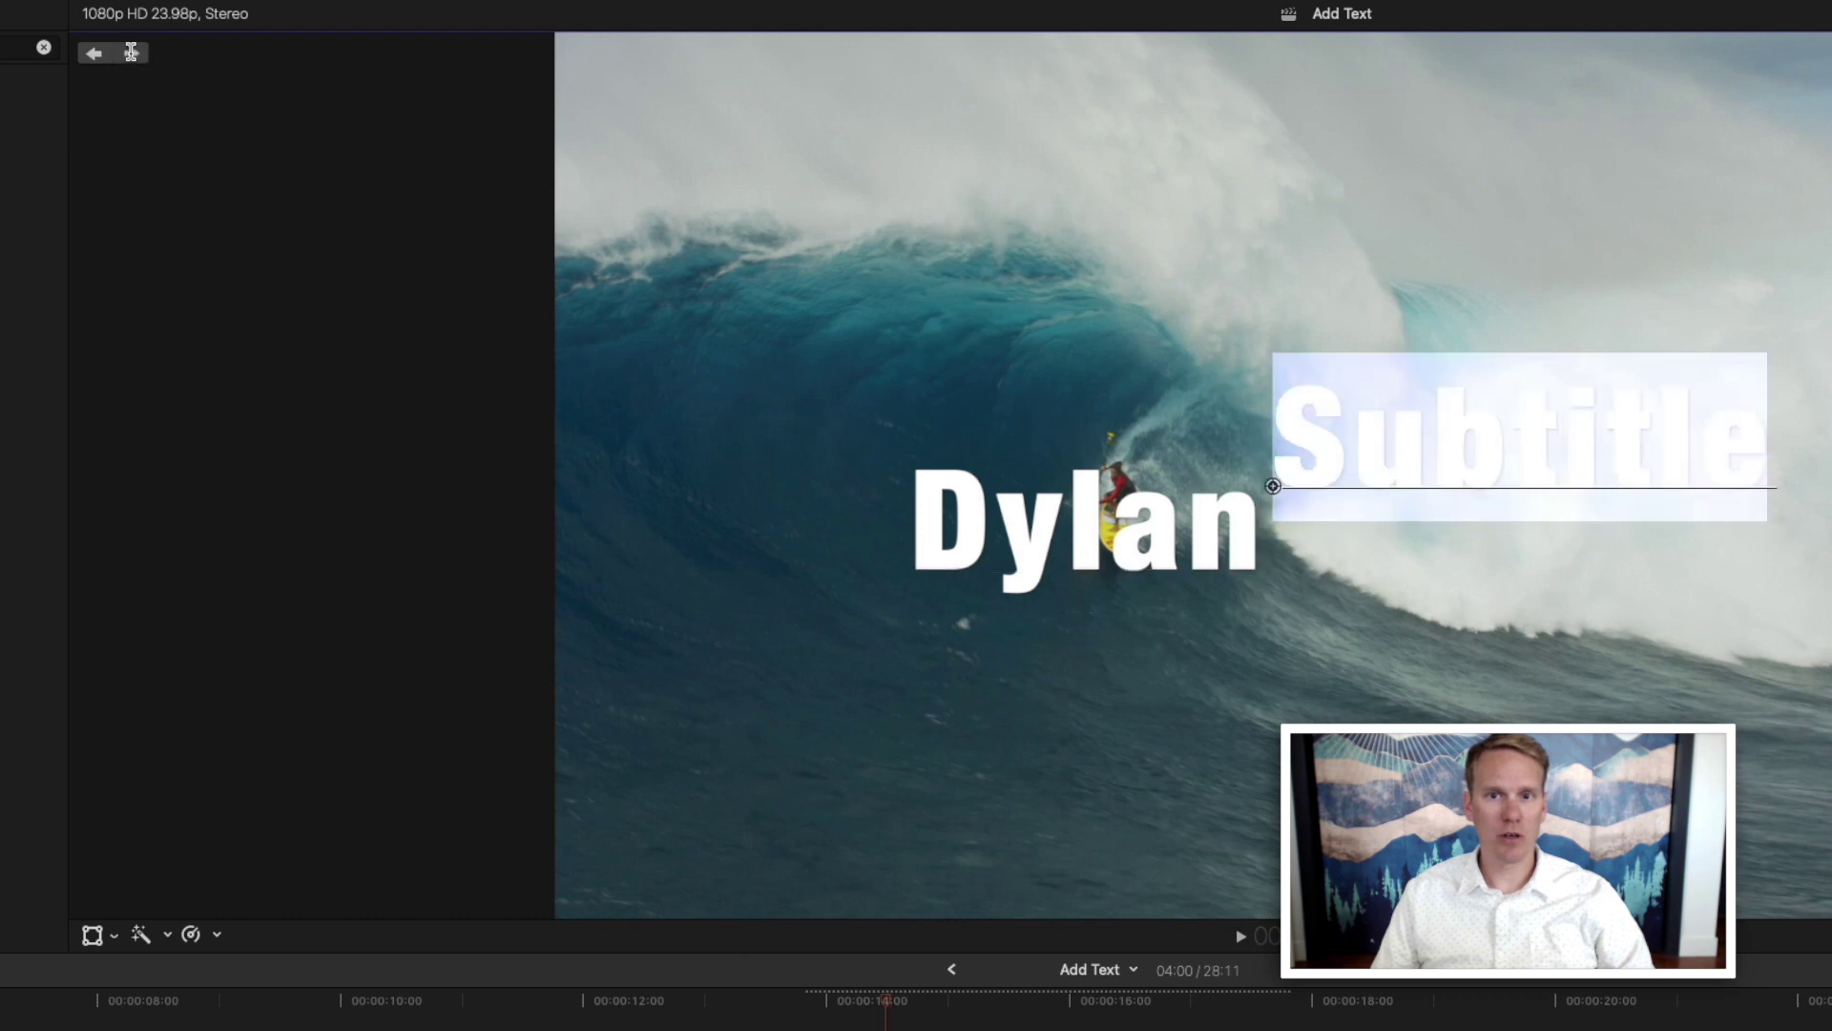
click(130, 54)
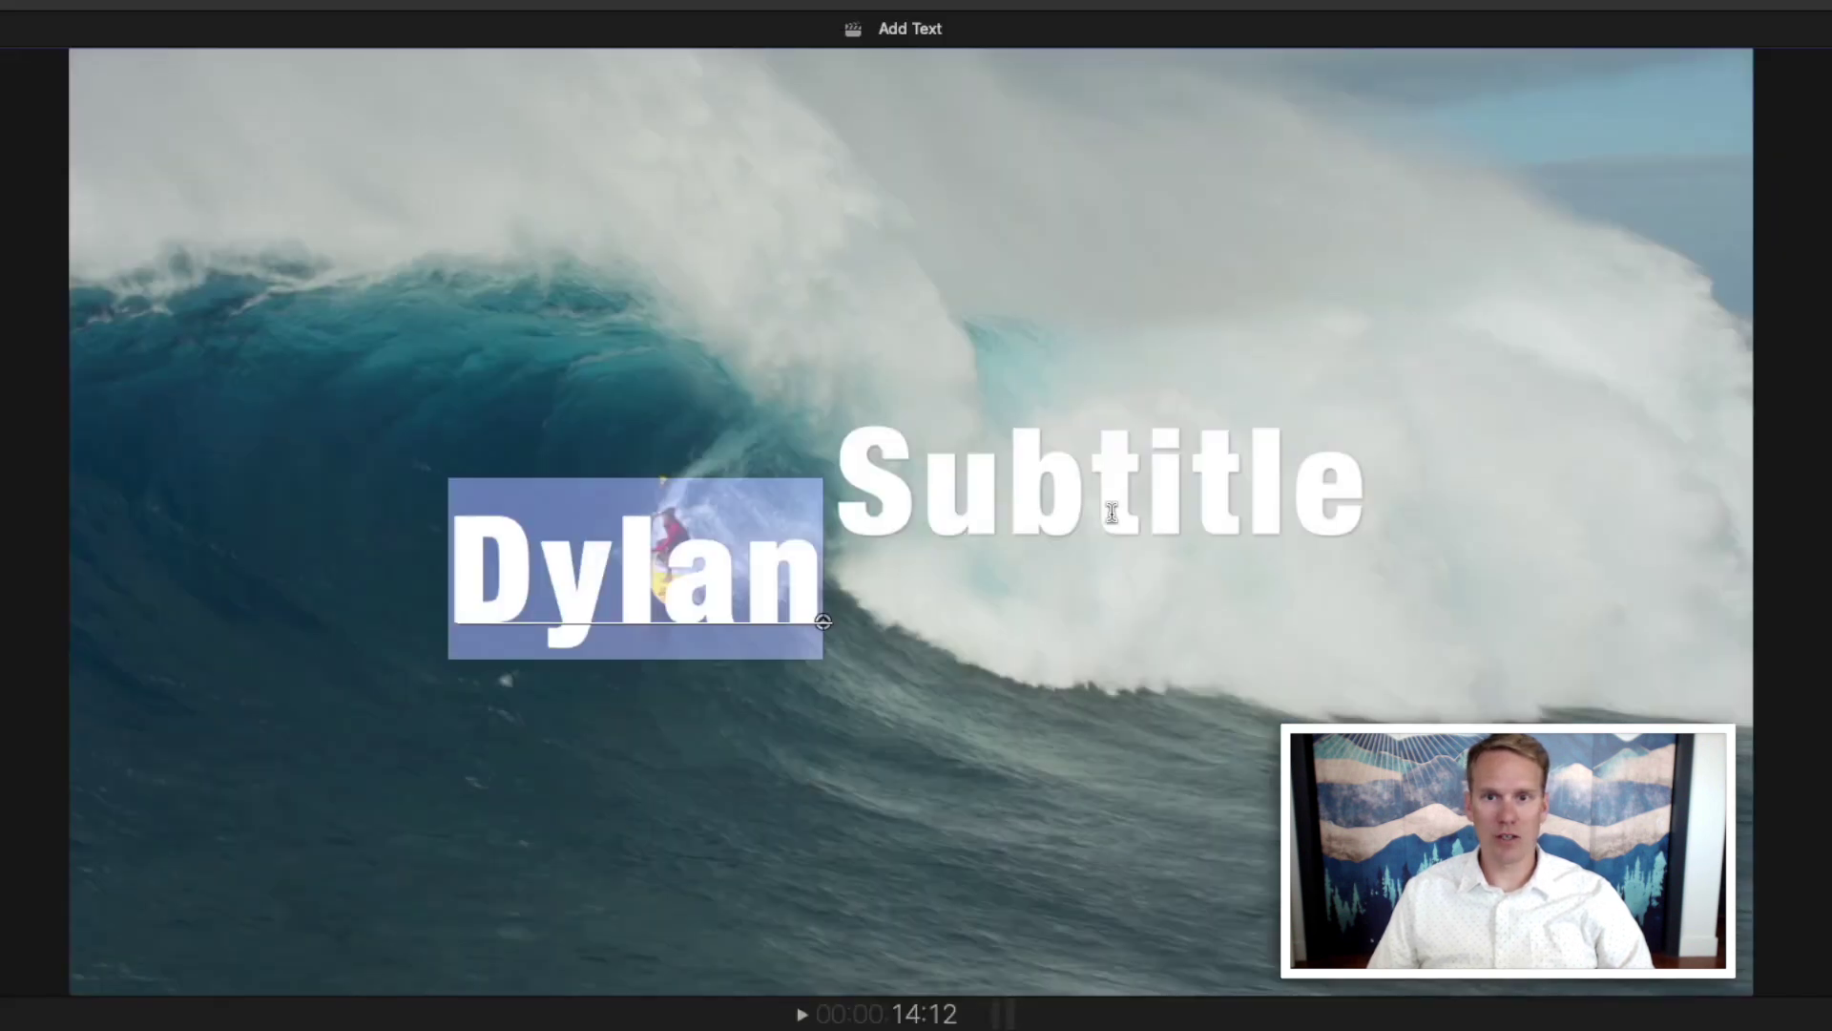
click(1106, 505)
double_click(1108, 503)
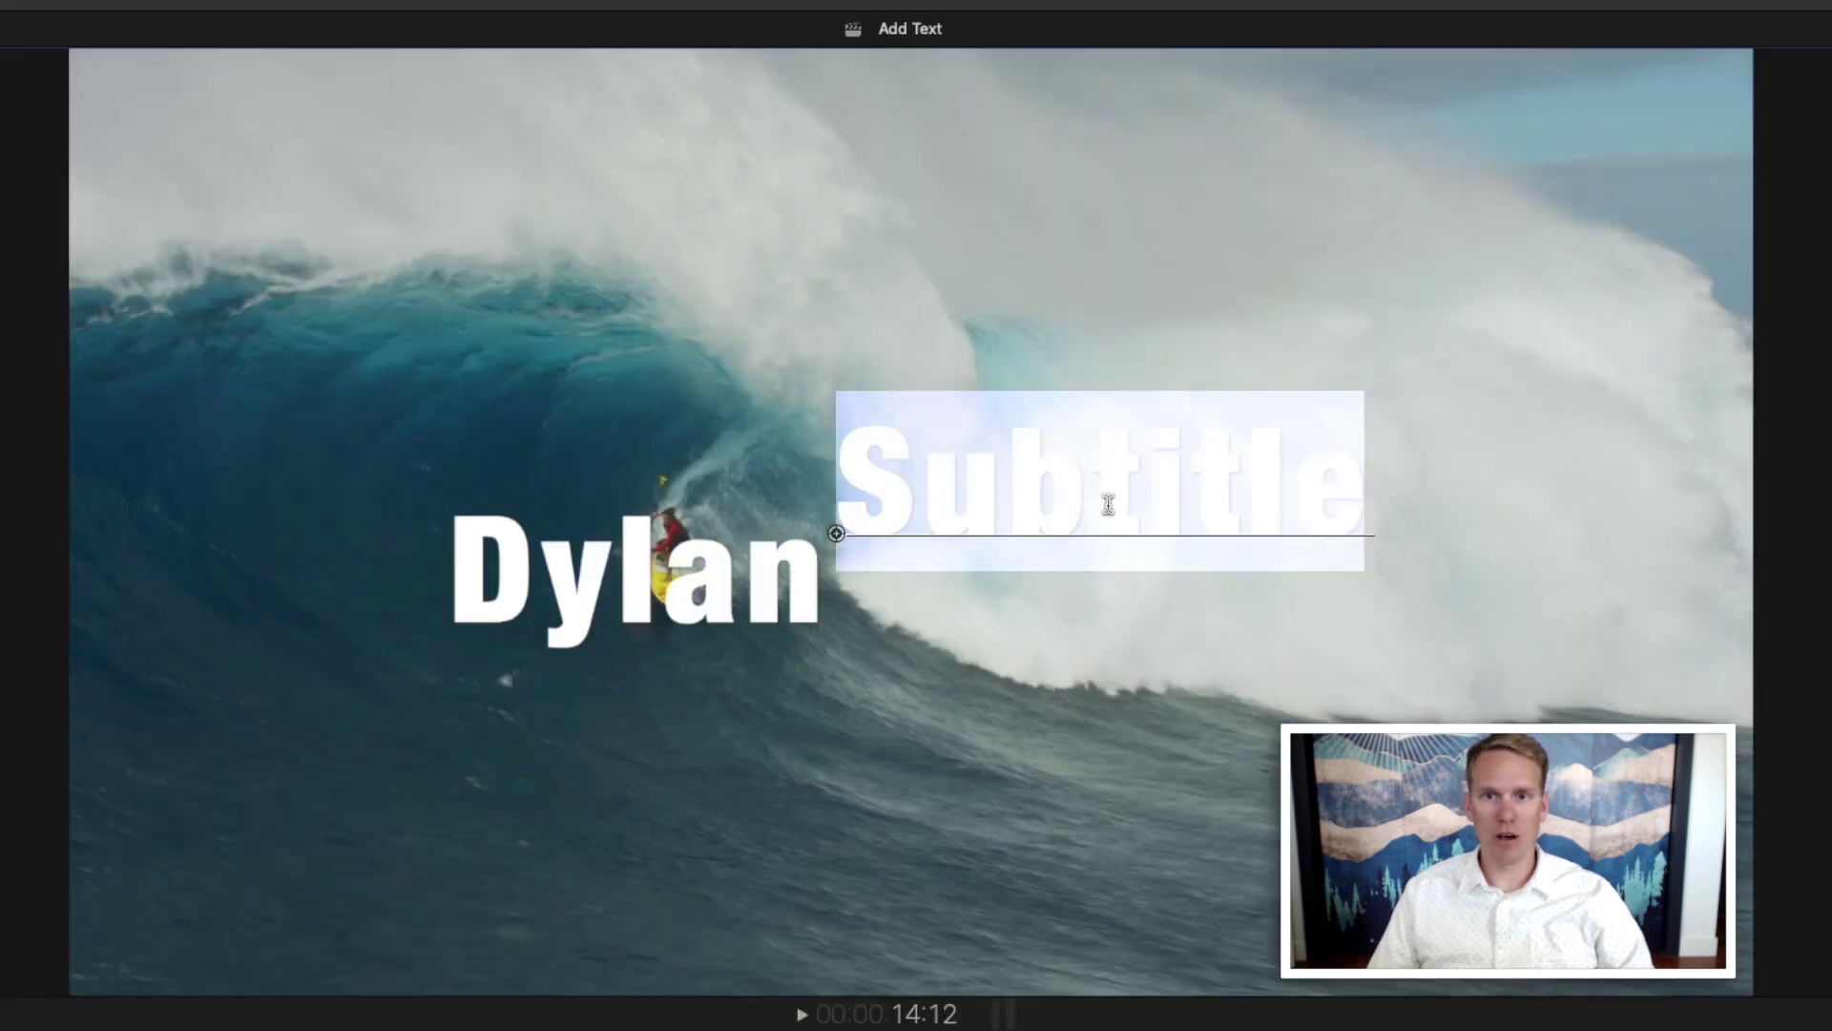
text(Sur)
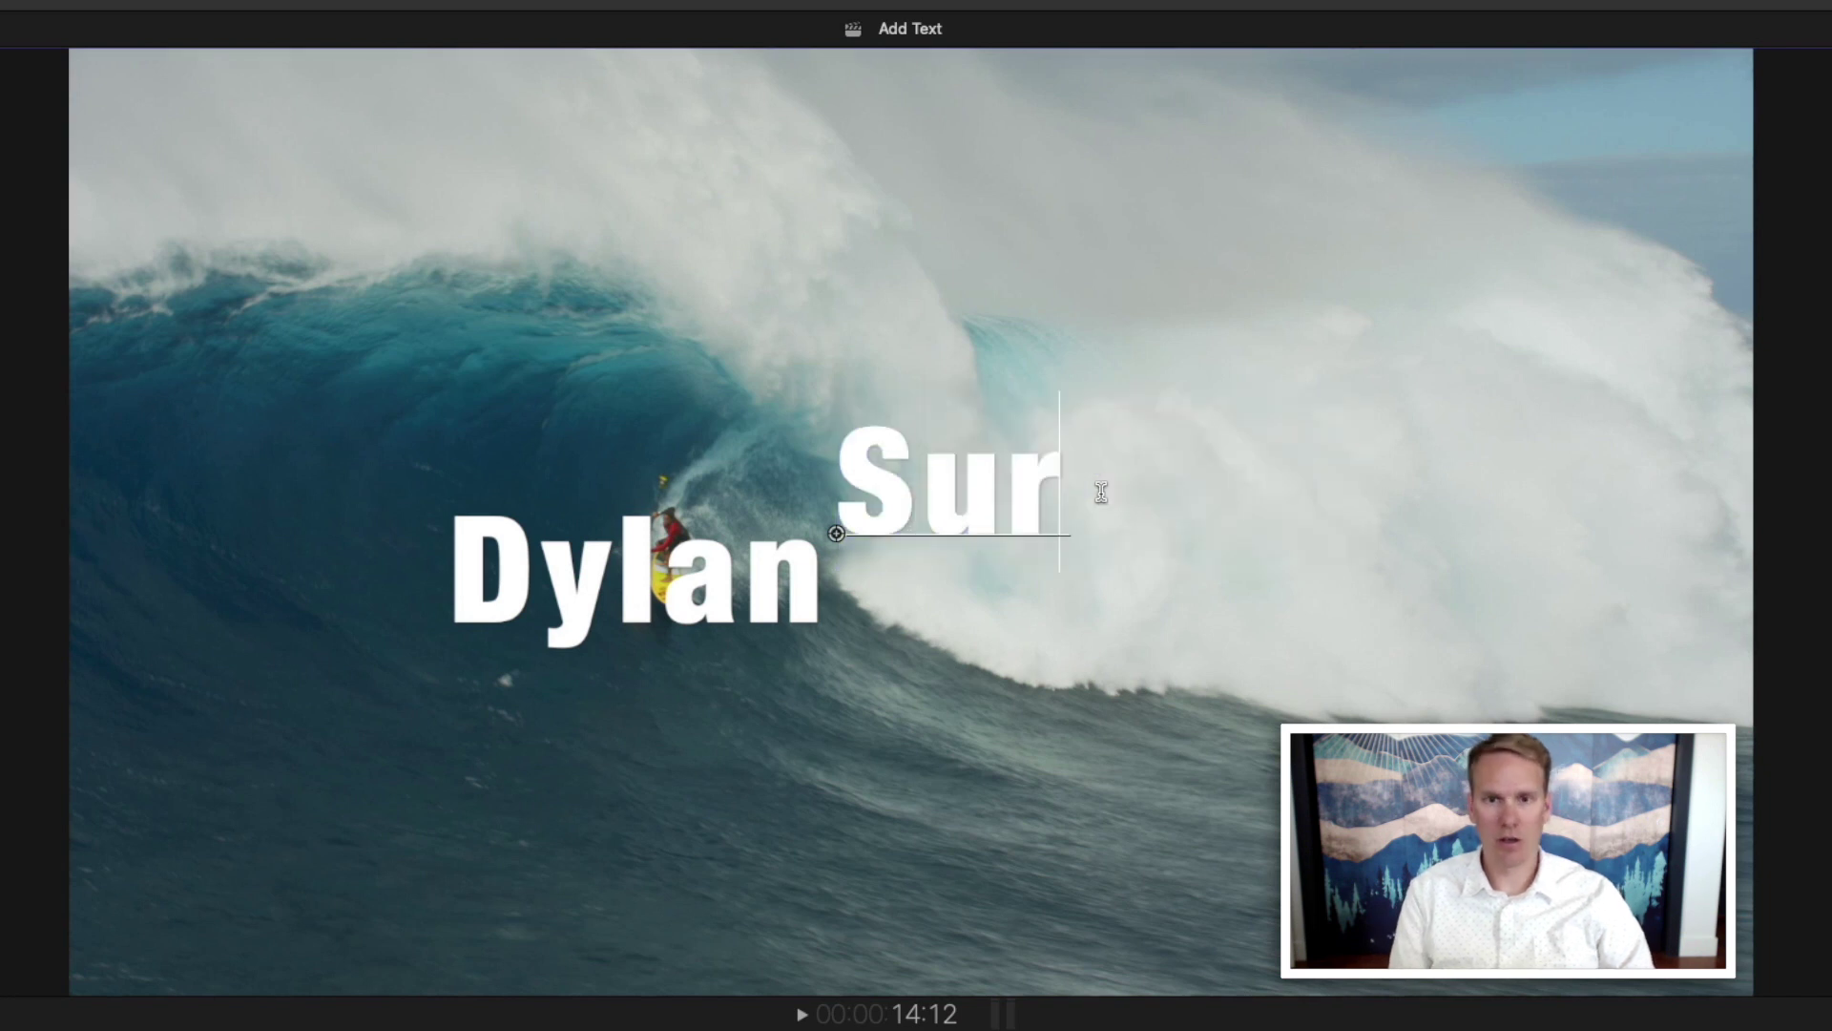
text(fer)
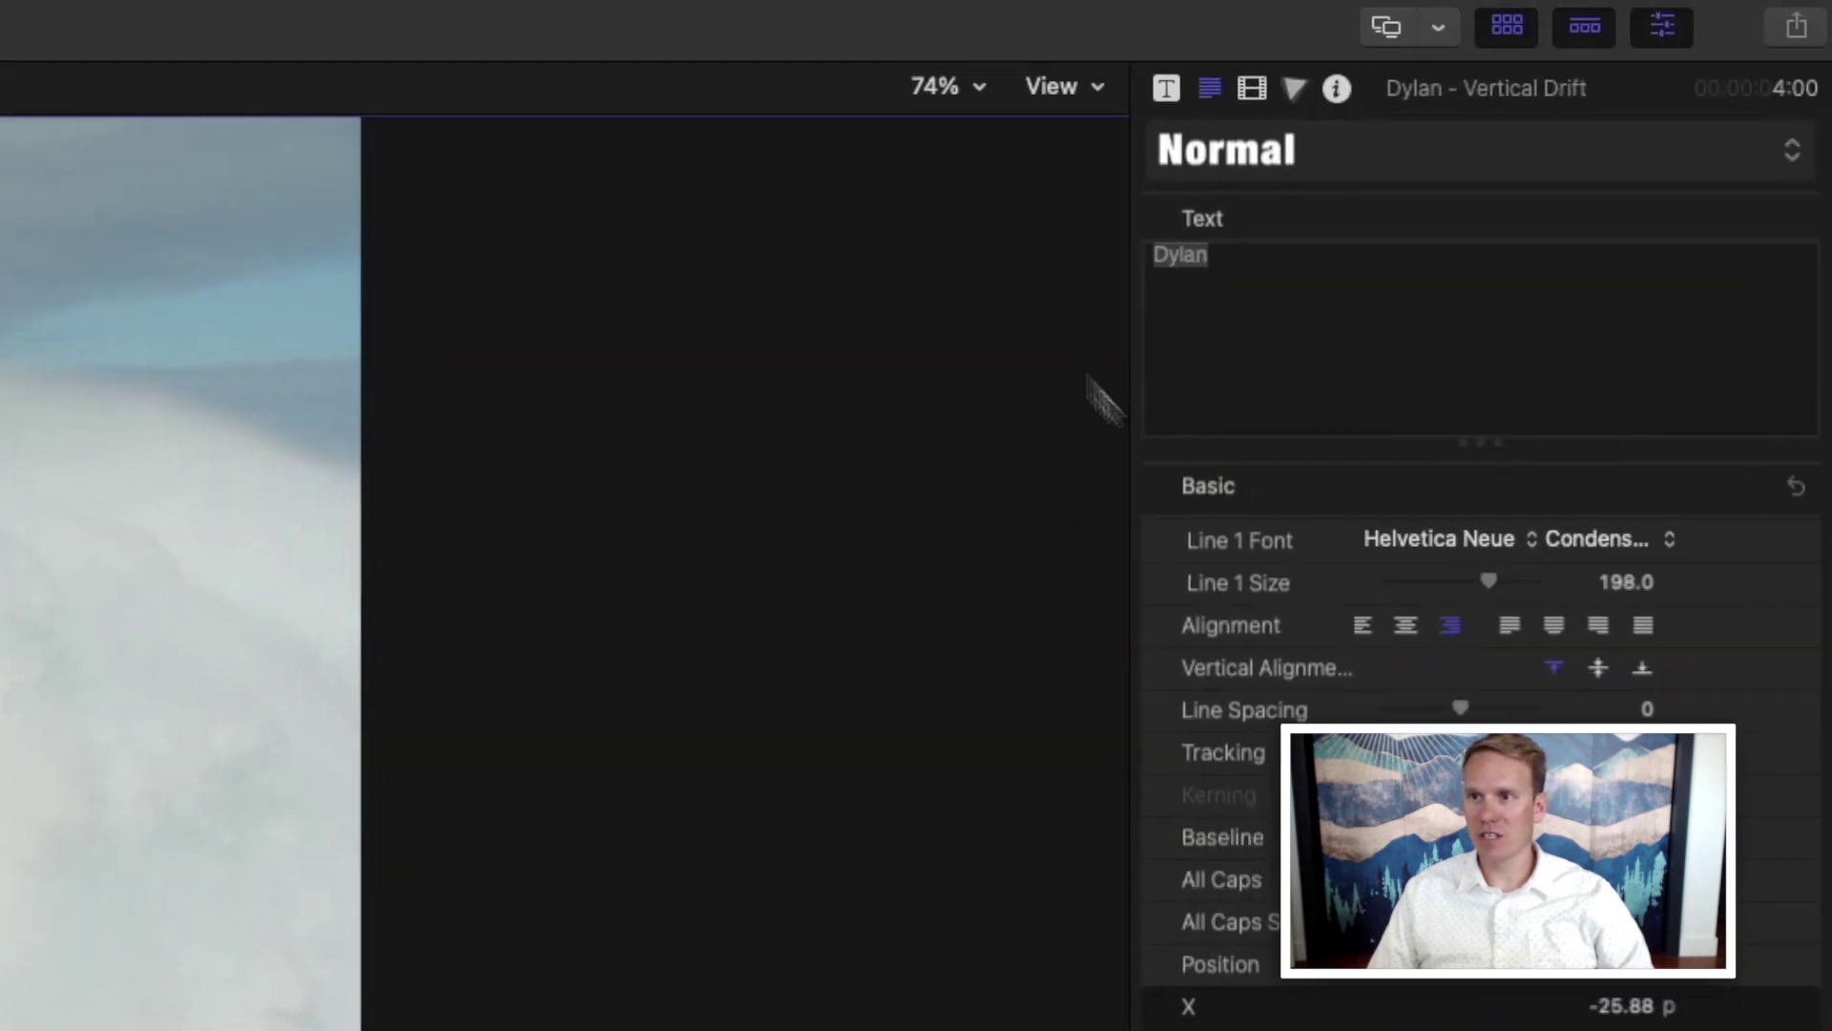
Select 'Dylan', then the word 'Great' in the viewer, to replace it with 'Best'
double_click(1284, 256)
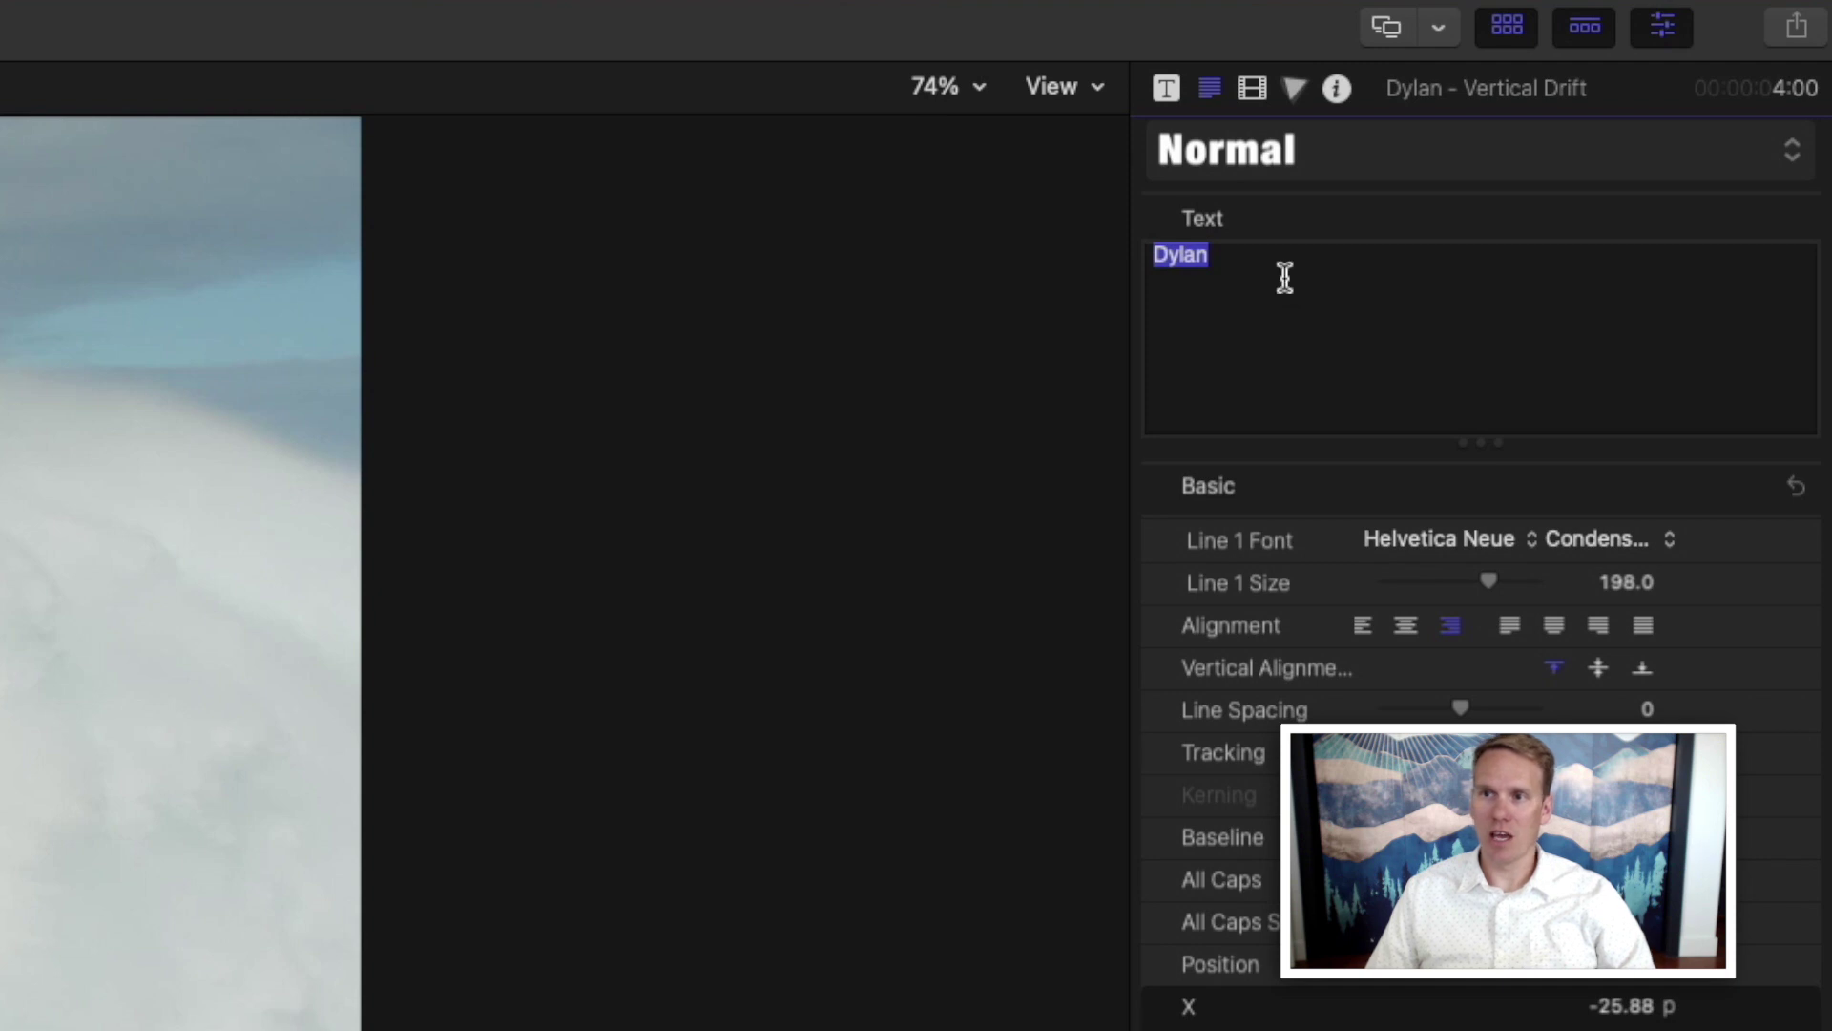
text(G)
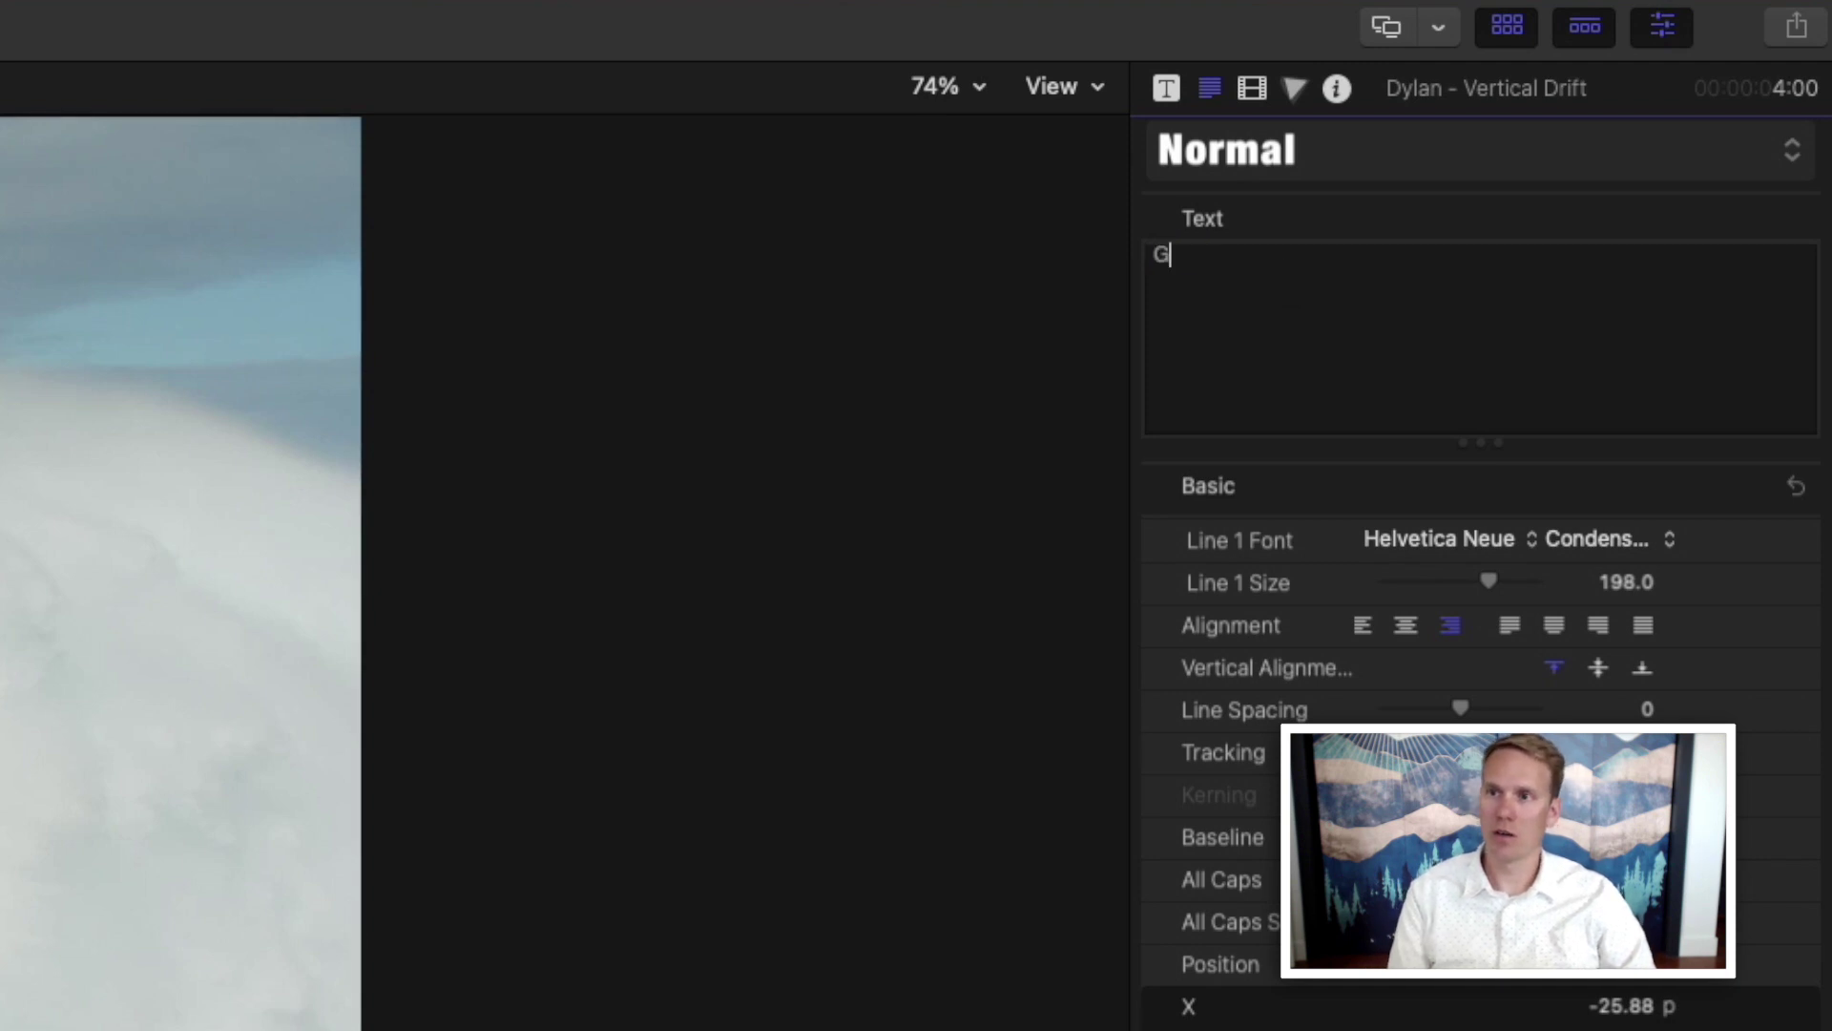
text(reatSurfer)
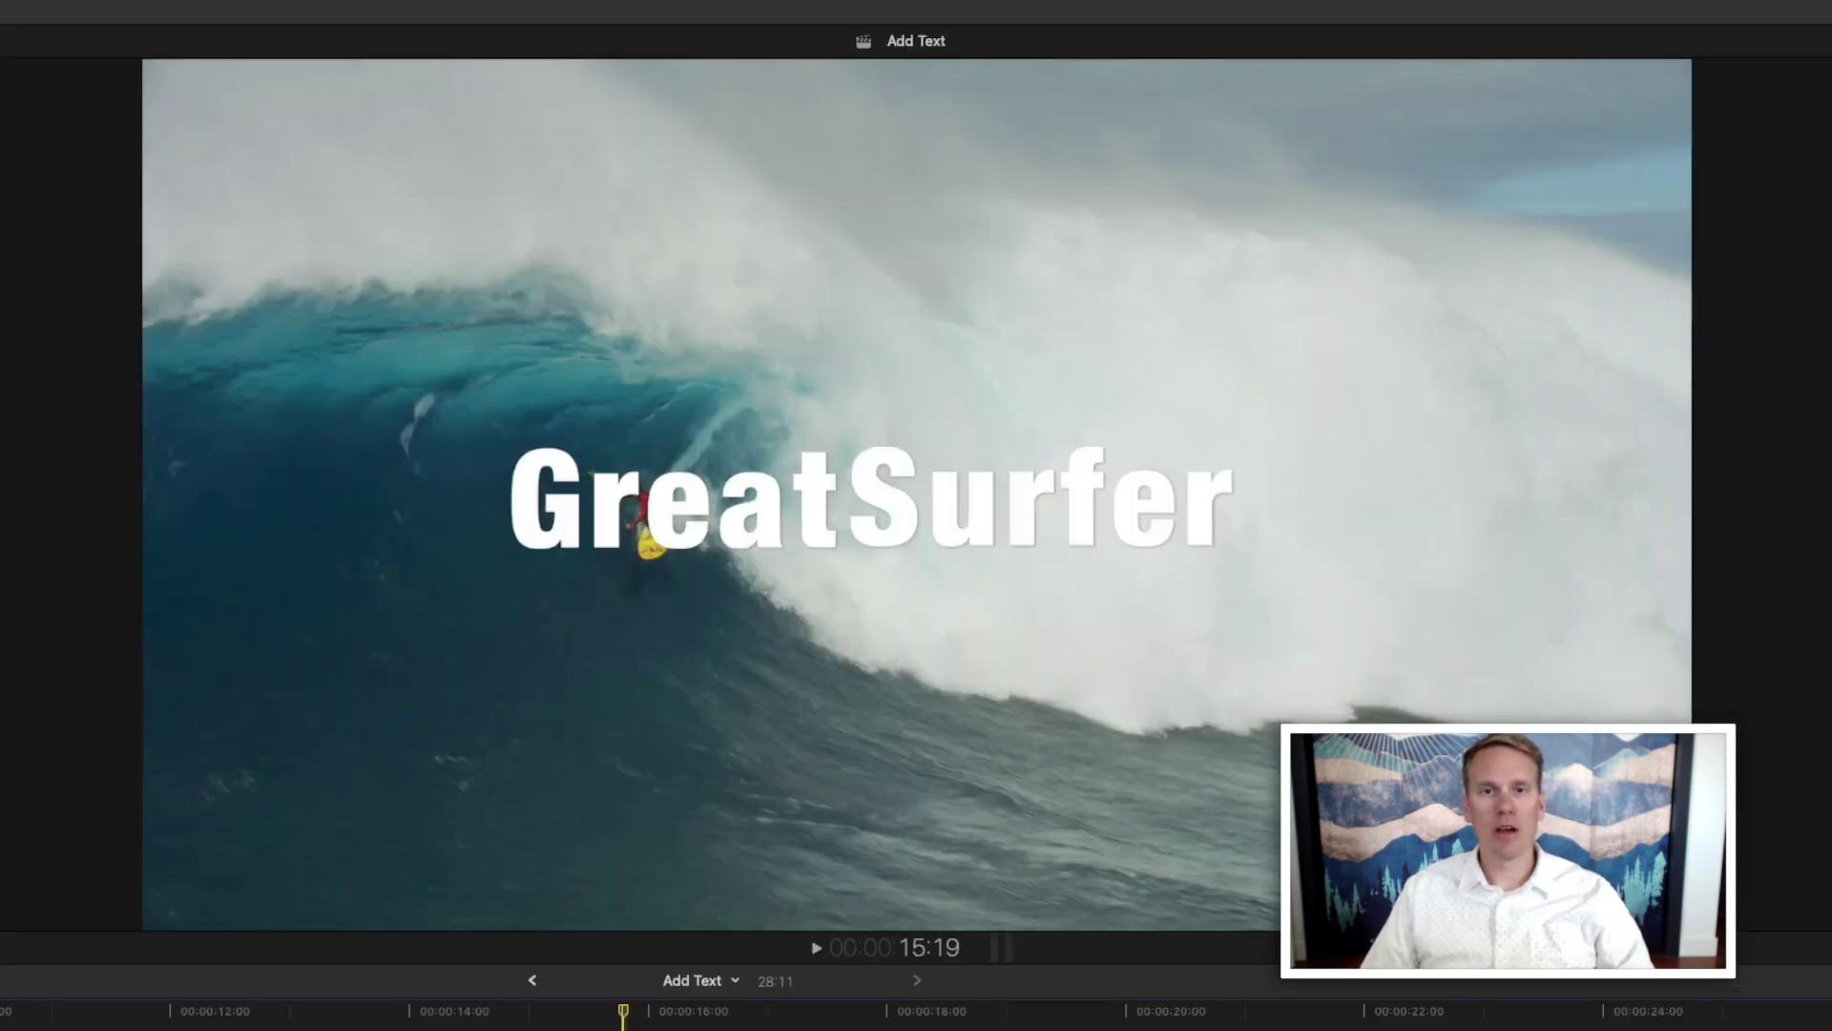
click(706, 527)
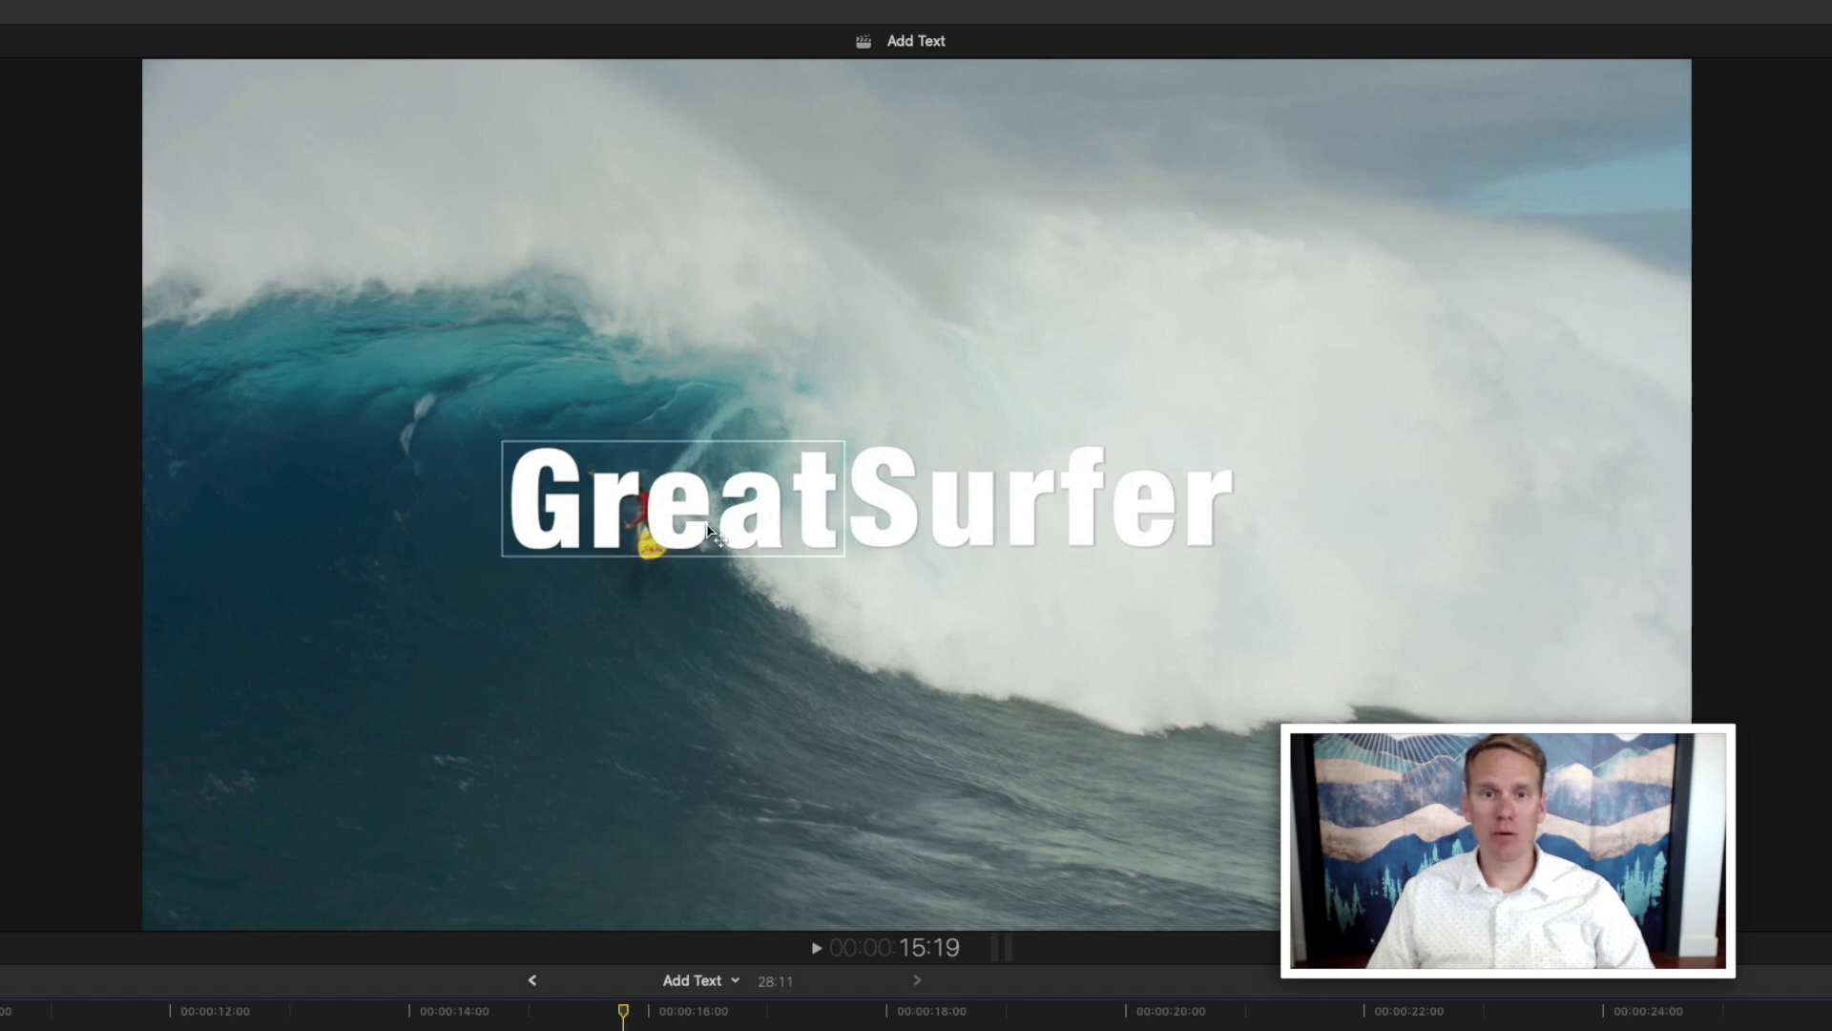
double_click(706, 527)
text(Be)
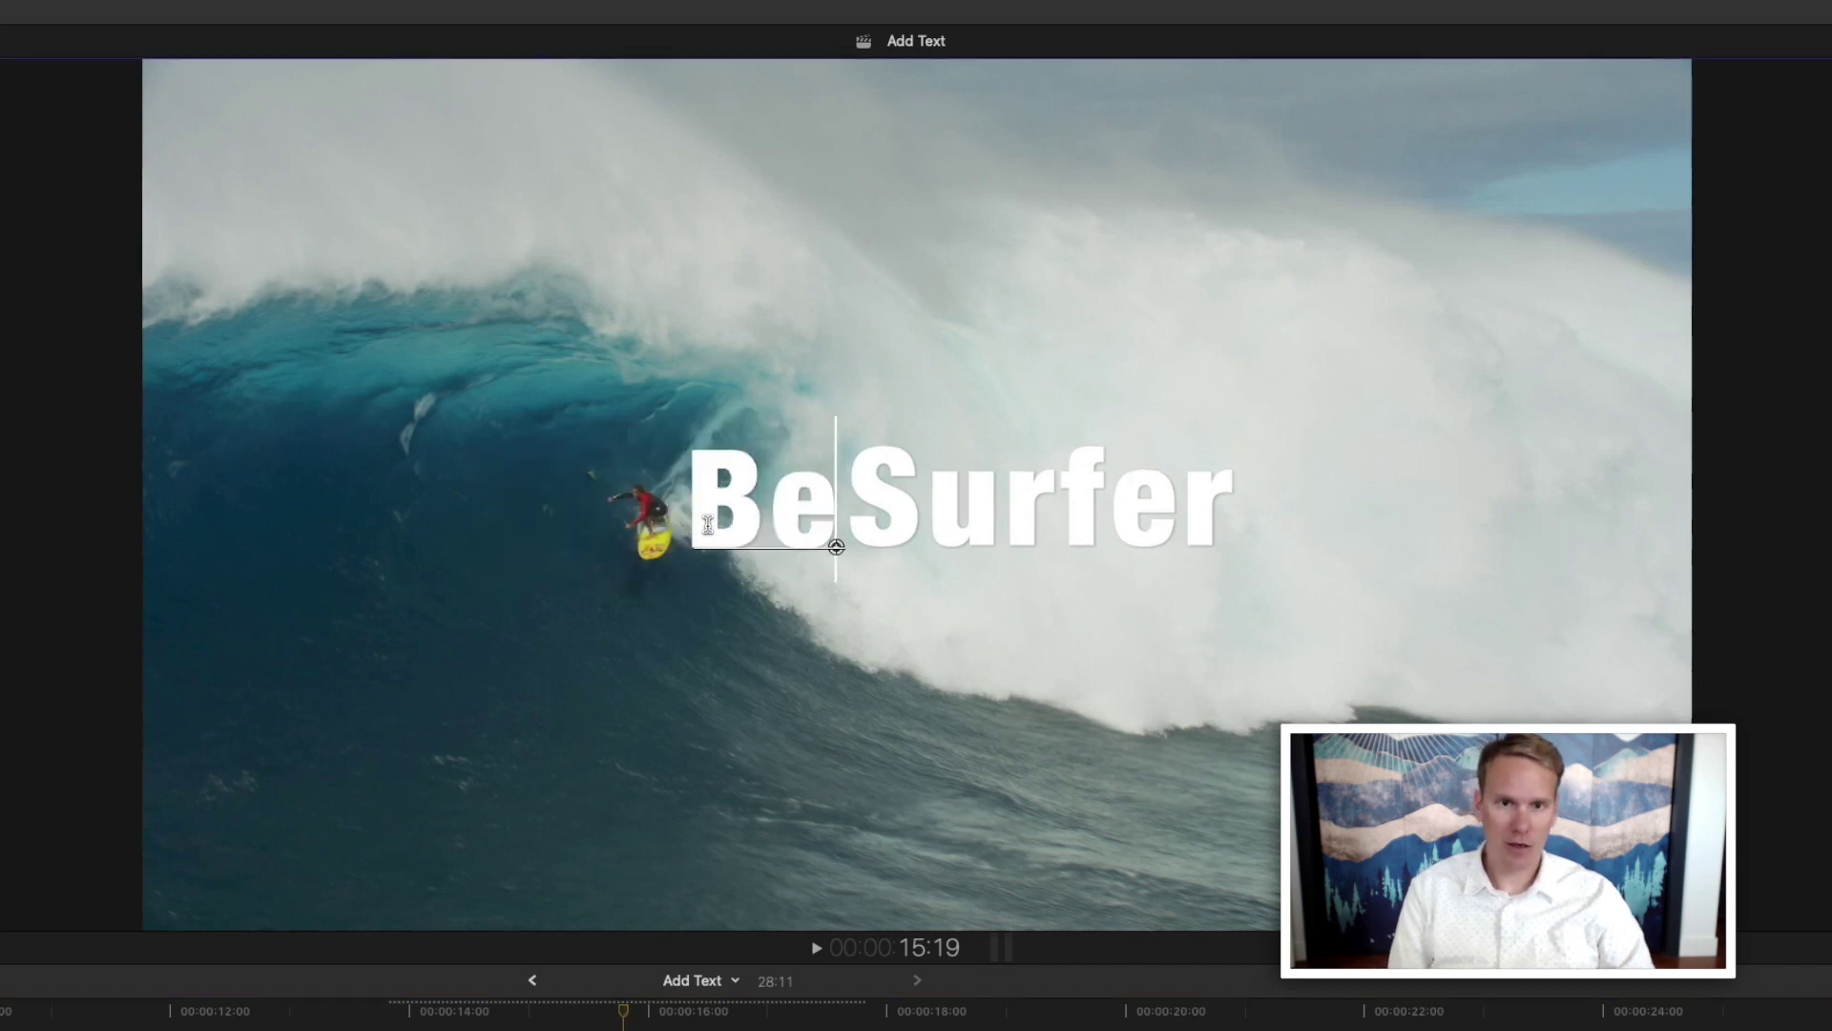
text(st)
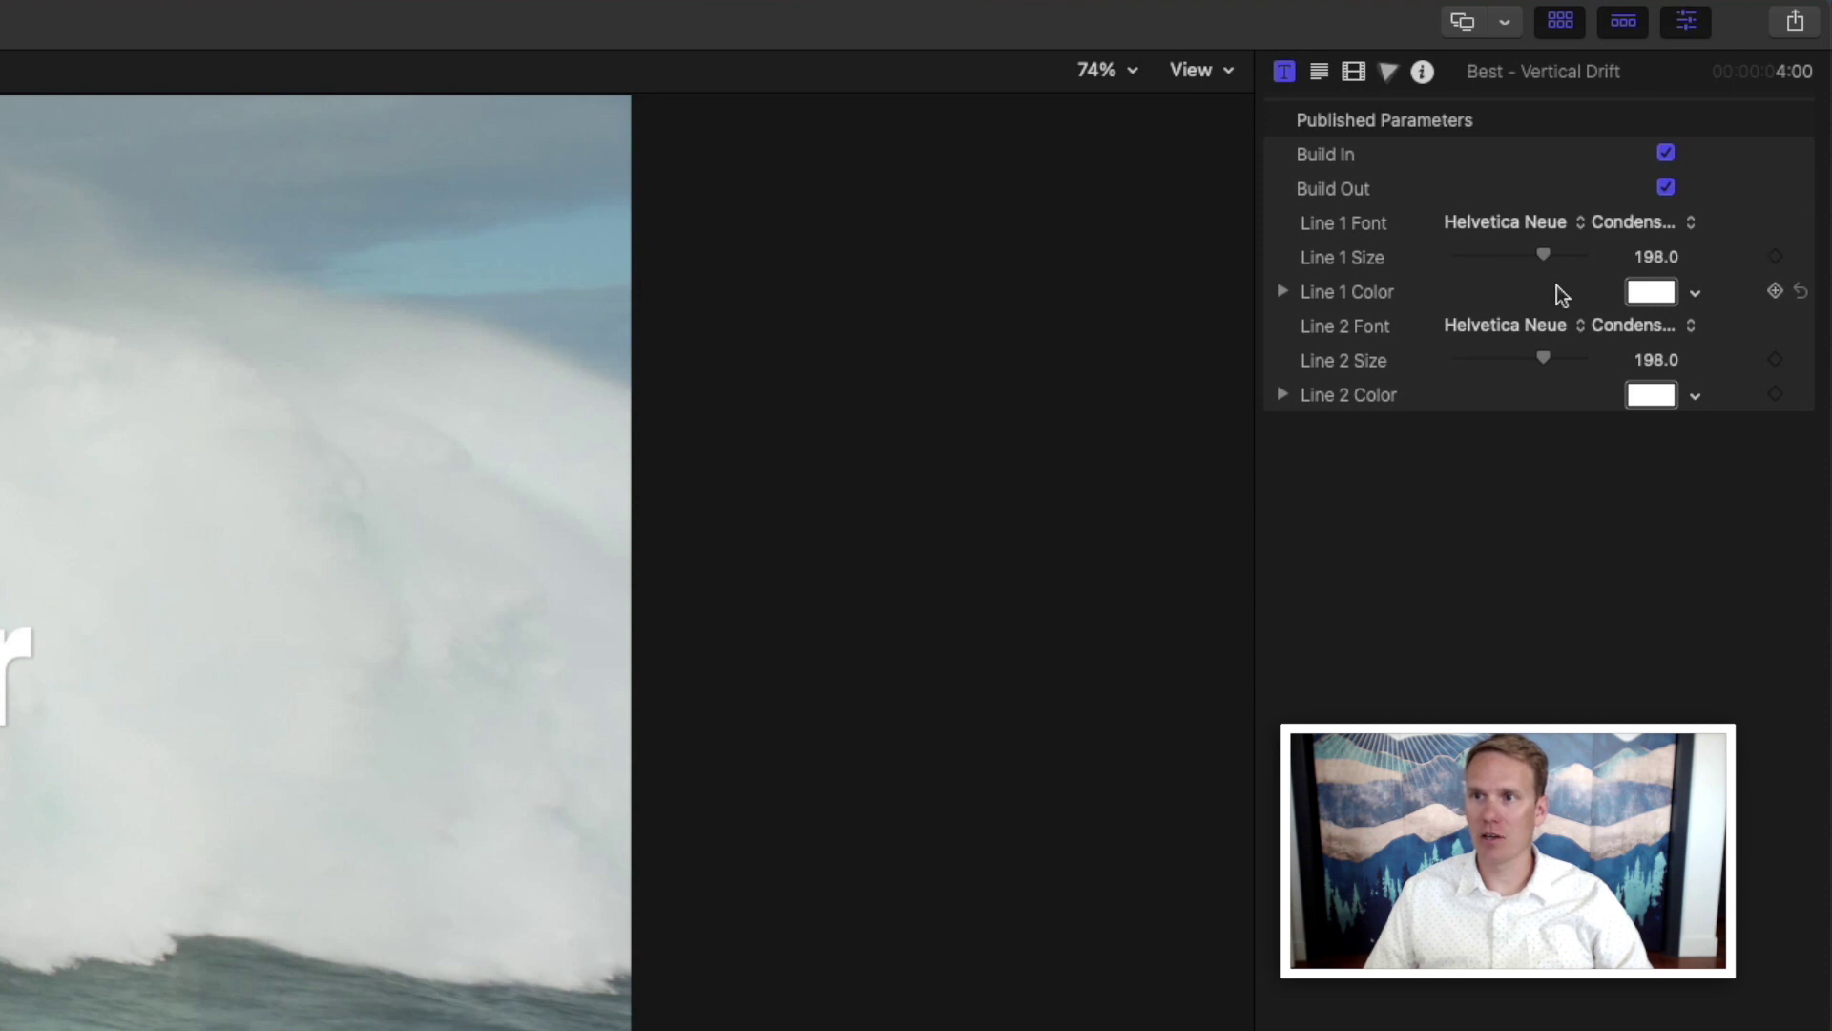
Open the Text Inspector for the Best Surfer title
click(1320, 72)
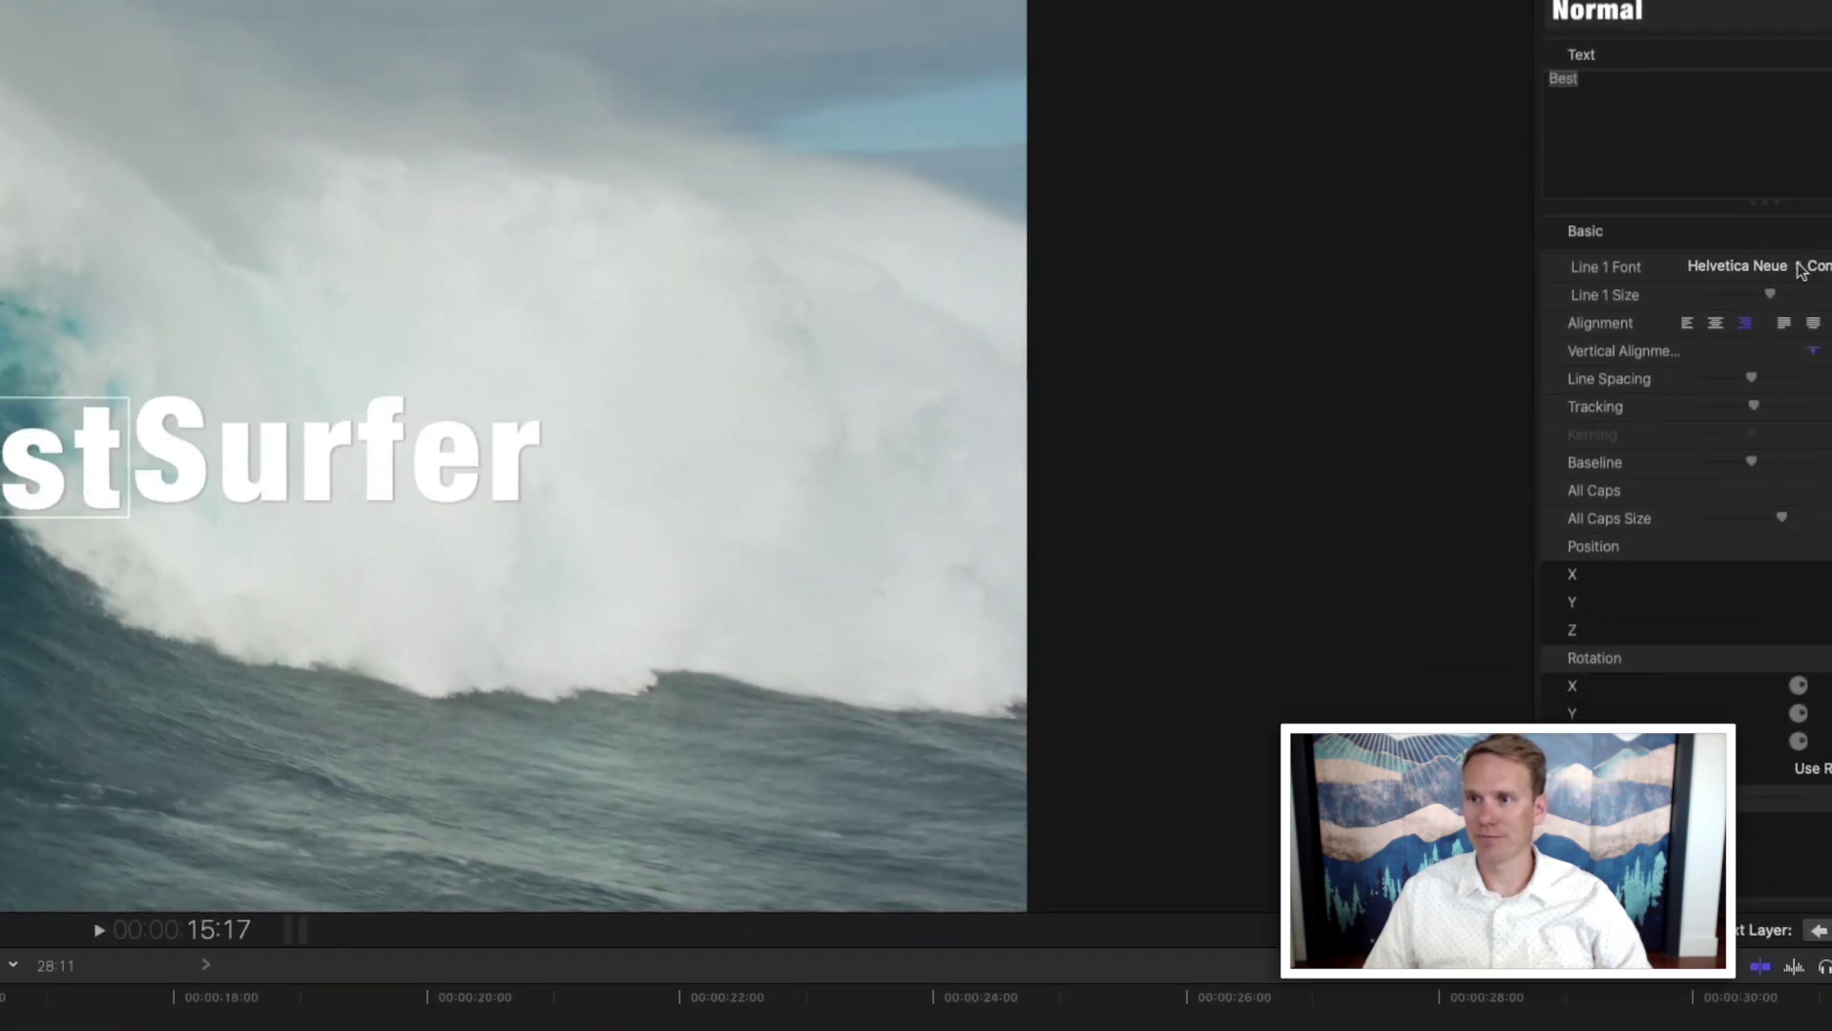
Set the word BEST in the High Tide font and enlarge it
click(1801, 269)
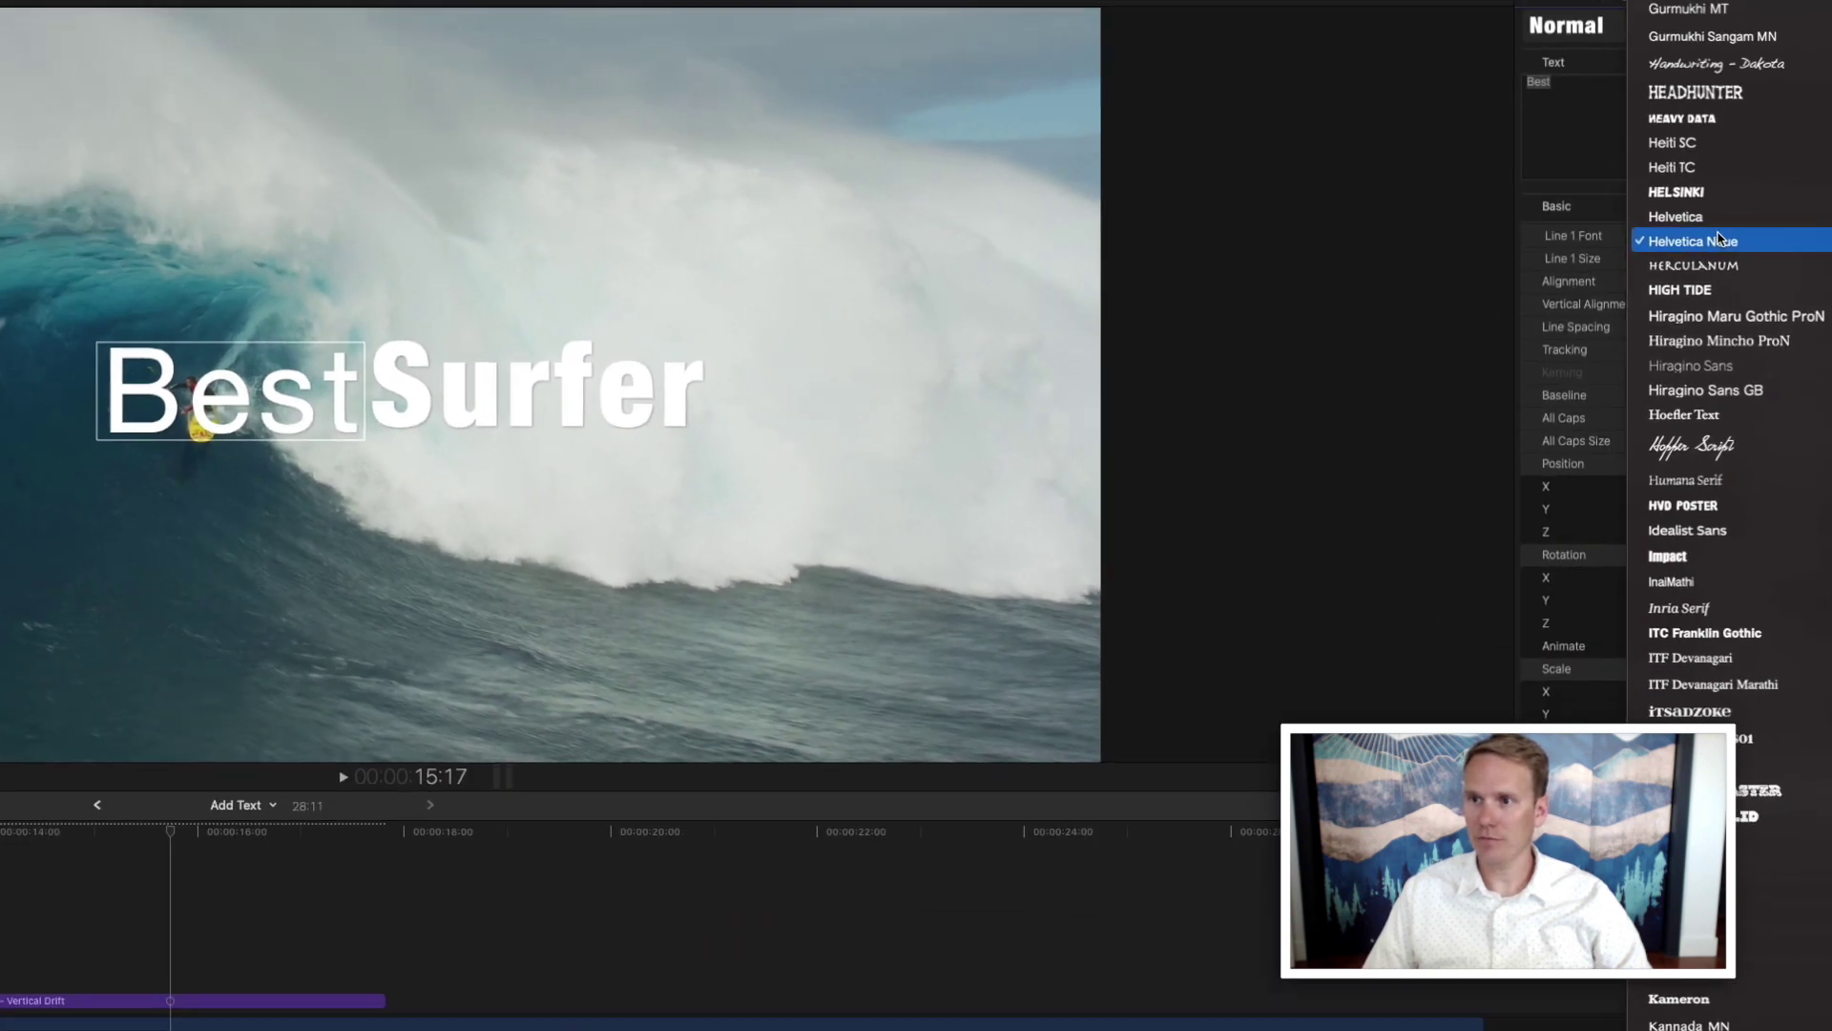
click(1668, 288)
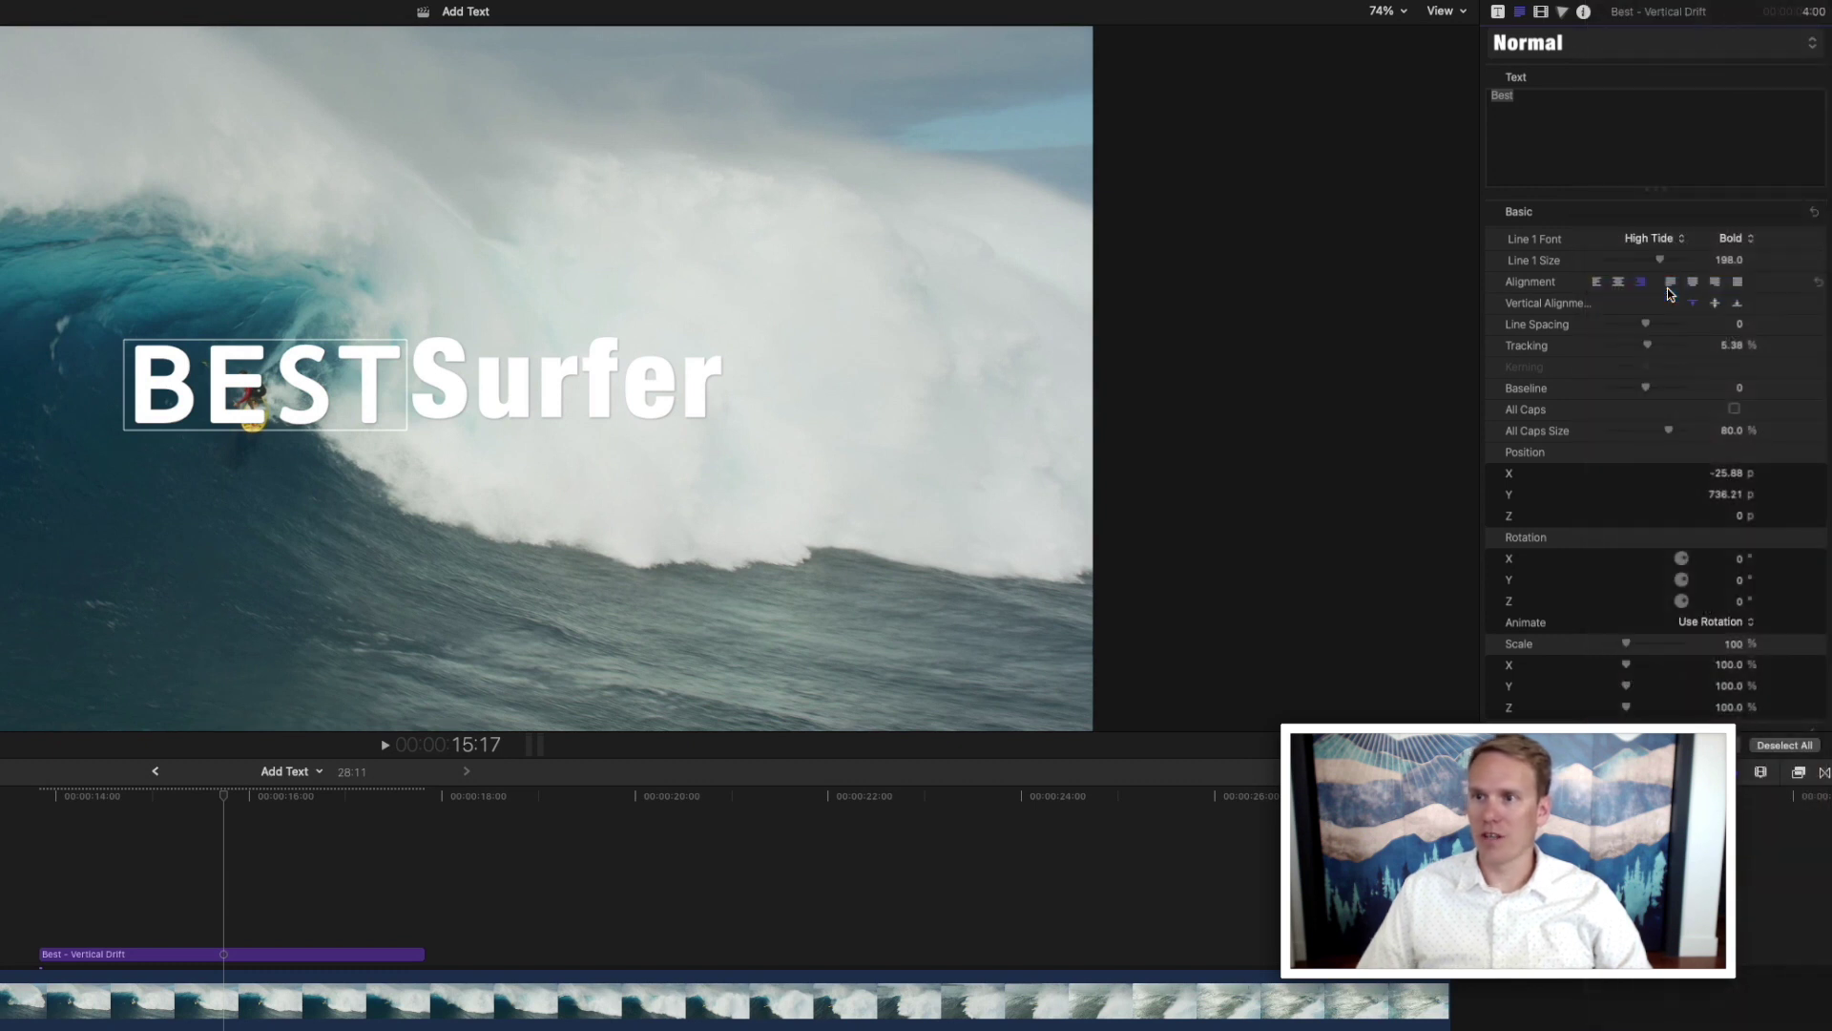
mouse_move(1712, 267)
mouse_down()
mouse_move(1762, 266)
mouse_move(1740, 258)
mouse_up()
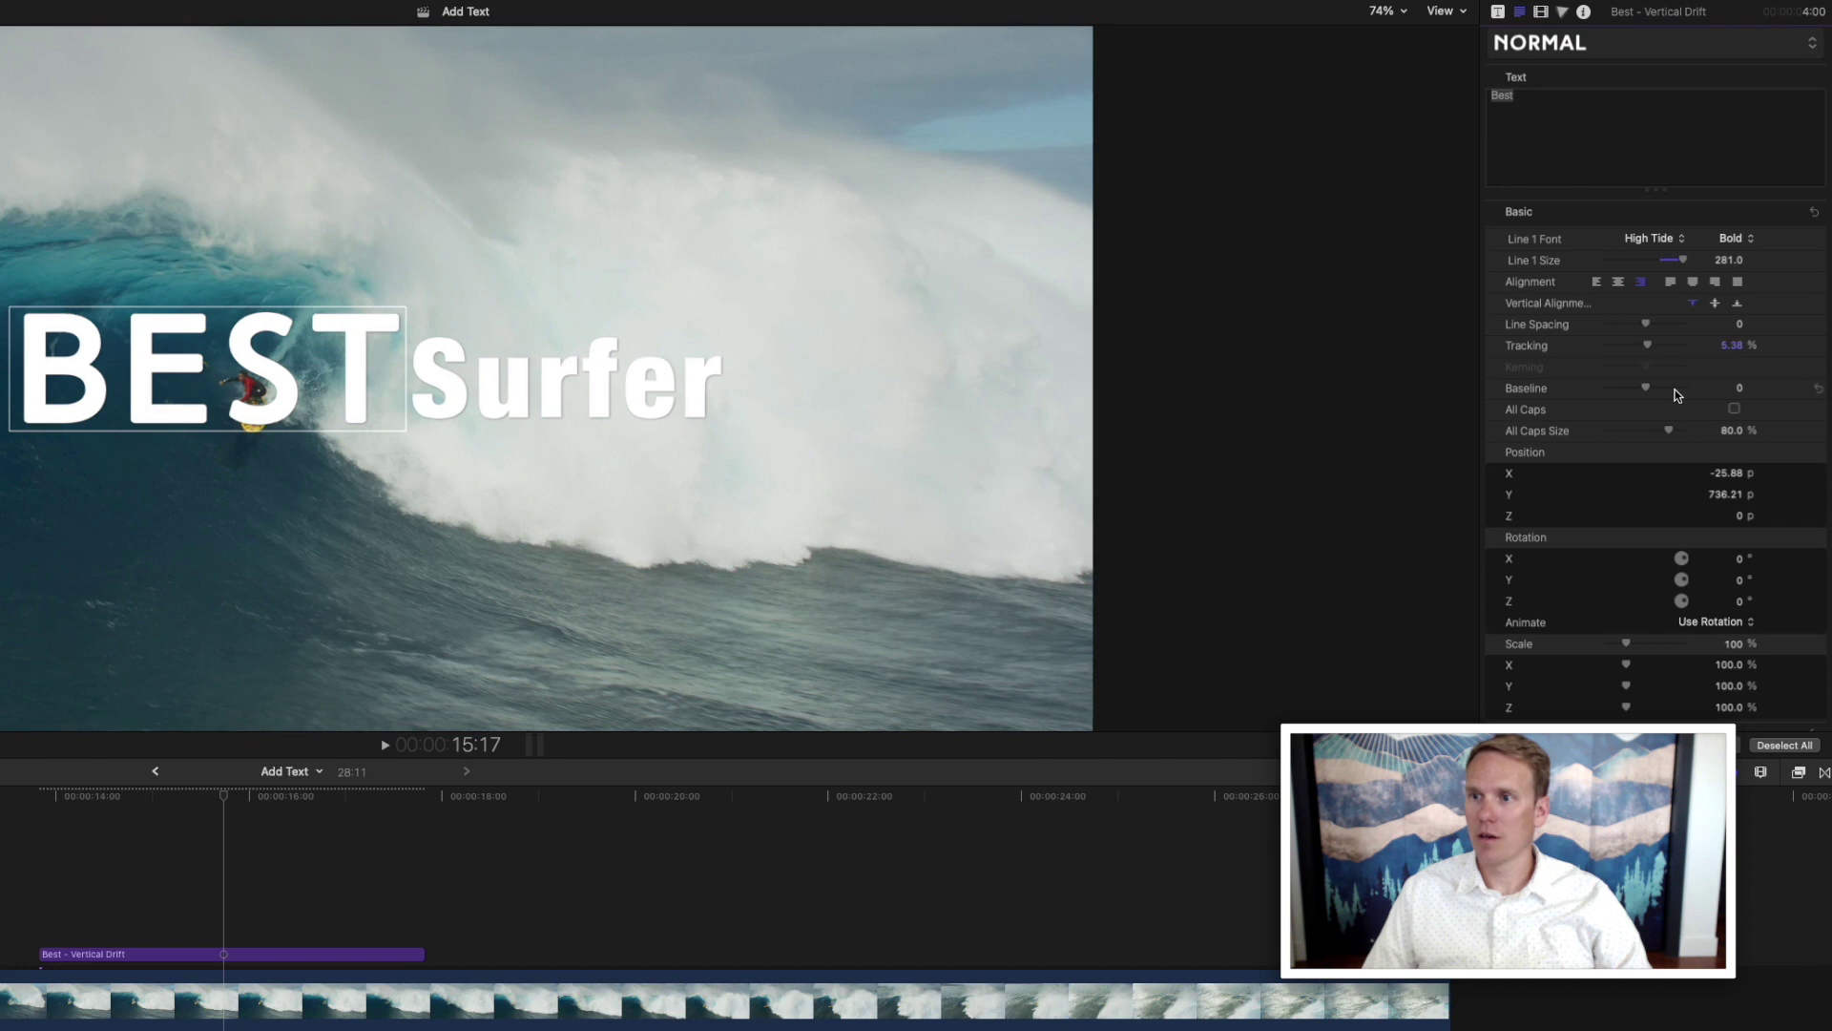
scroll(1679, 388, down, 3)
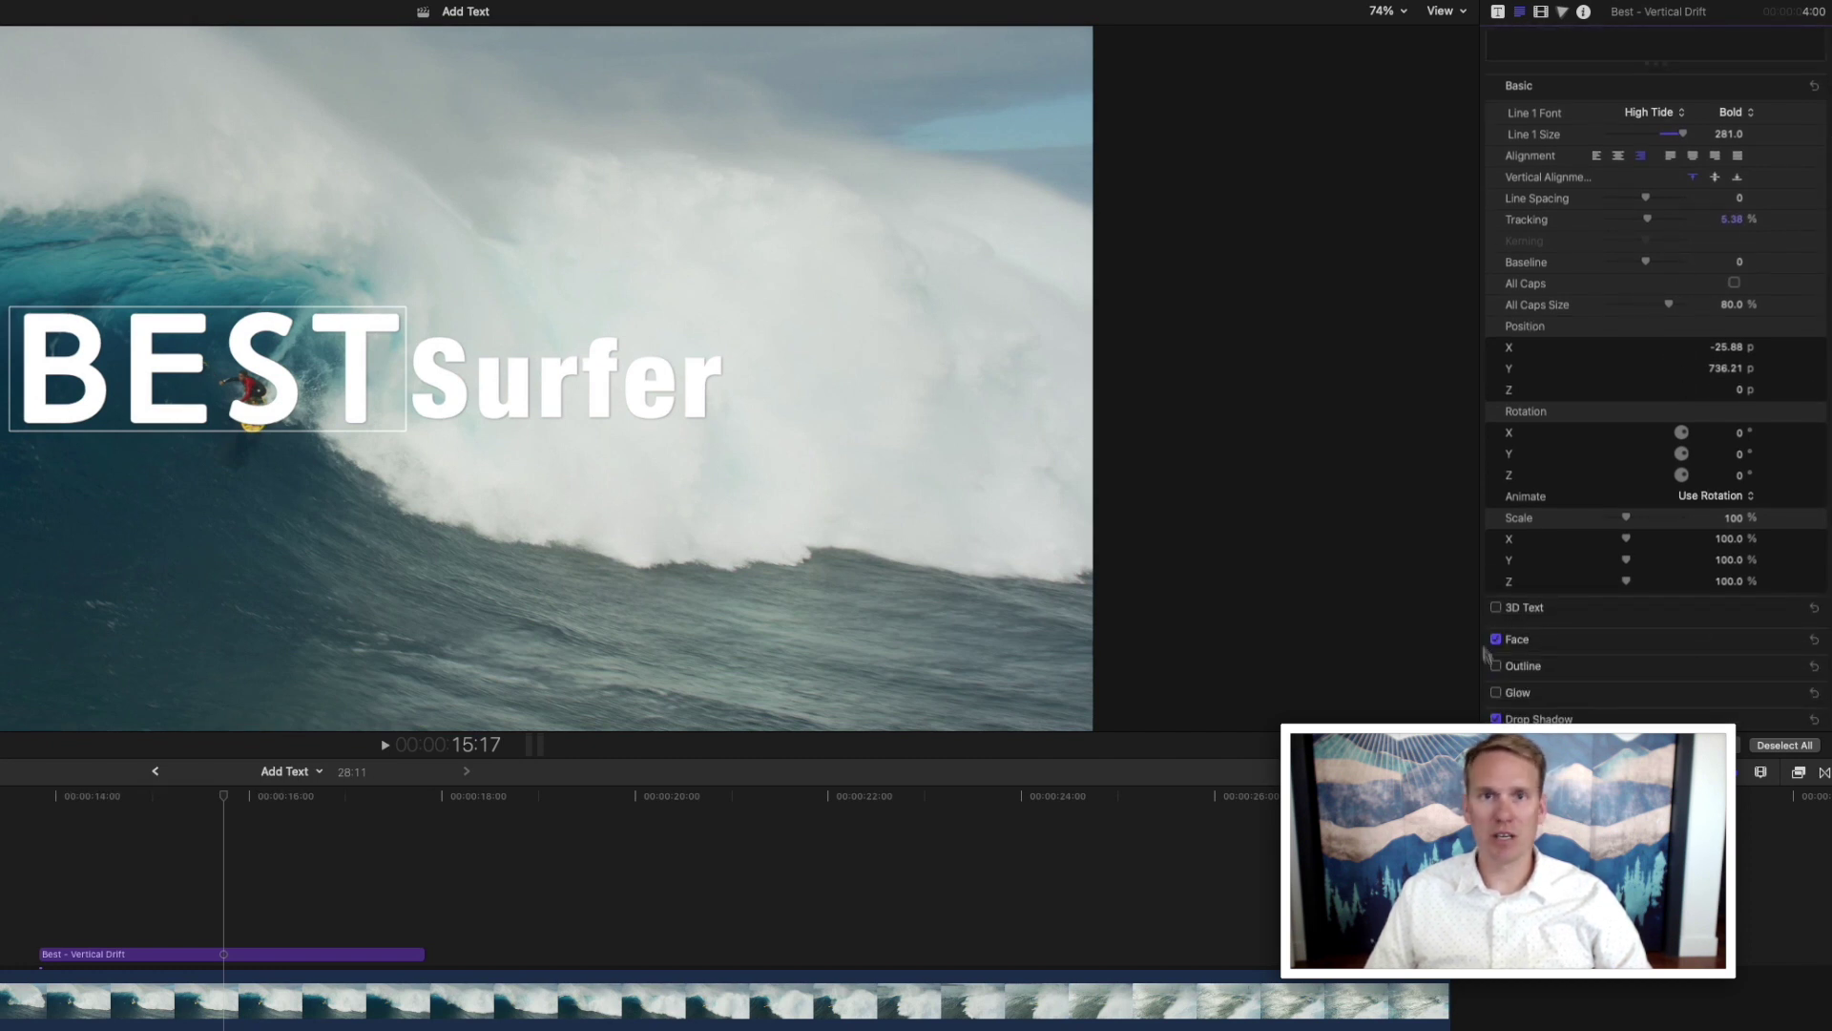
Give BEST a semi-transparent cyan face, undoing a trial blur
click(1794, 638)
scroll(1785, 645, down, 2)
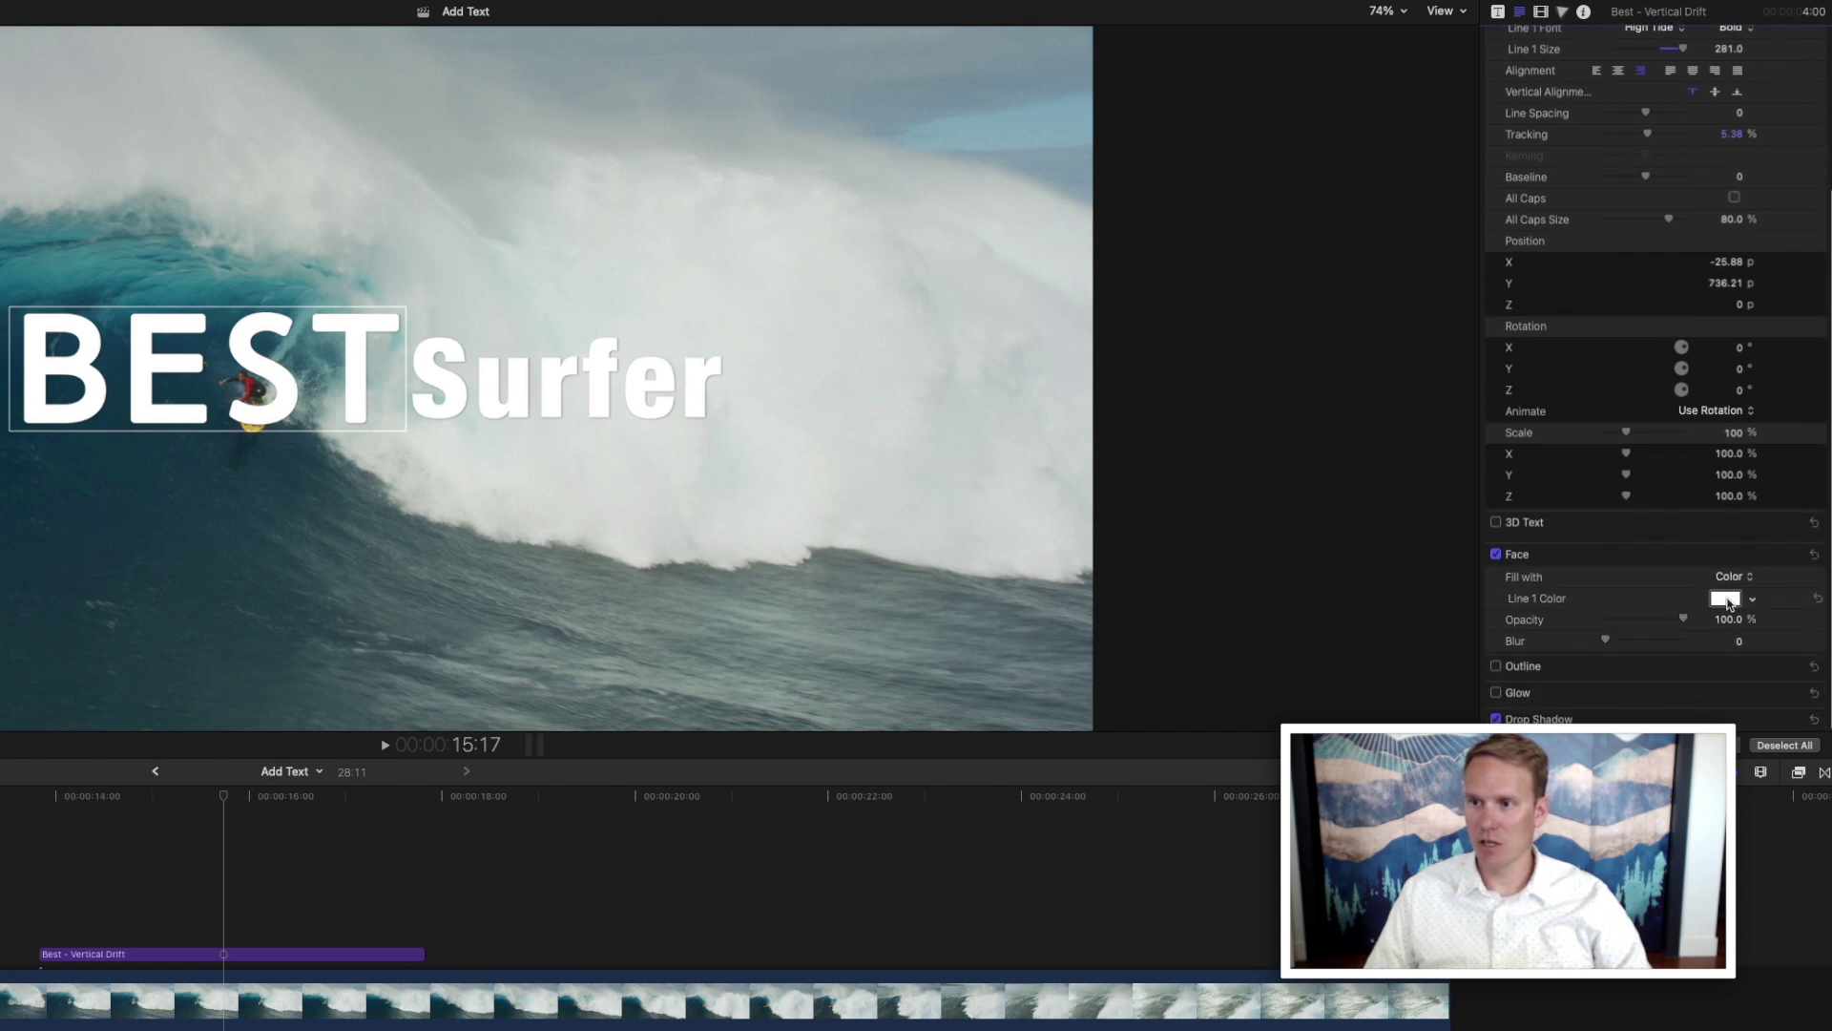
drag(1728, 602, 1704, 582)
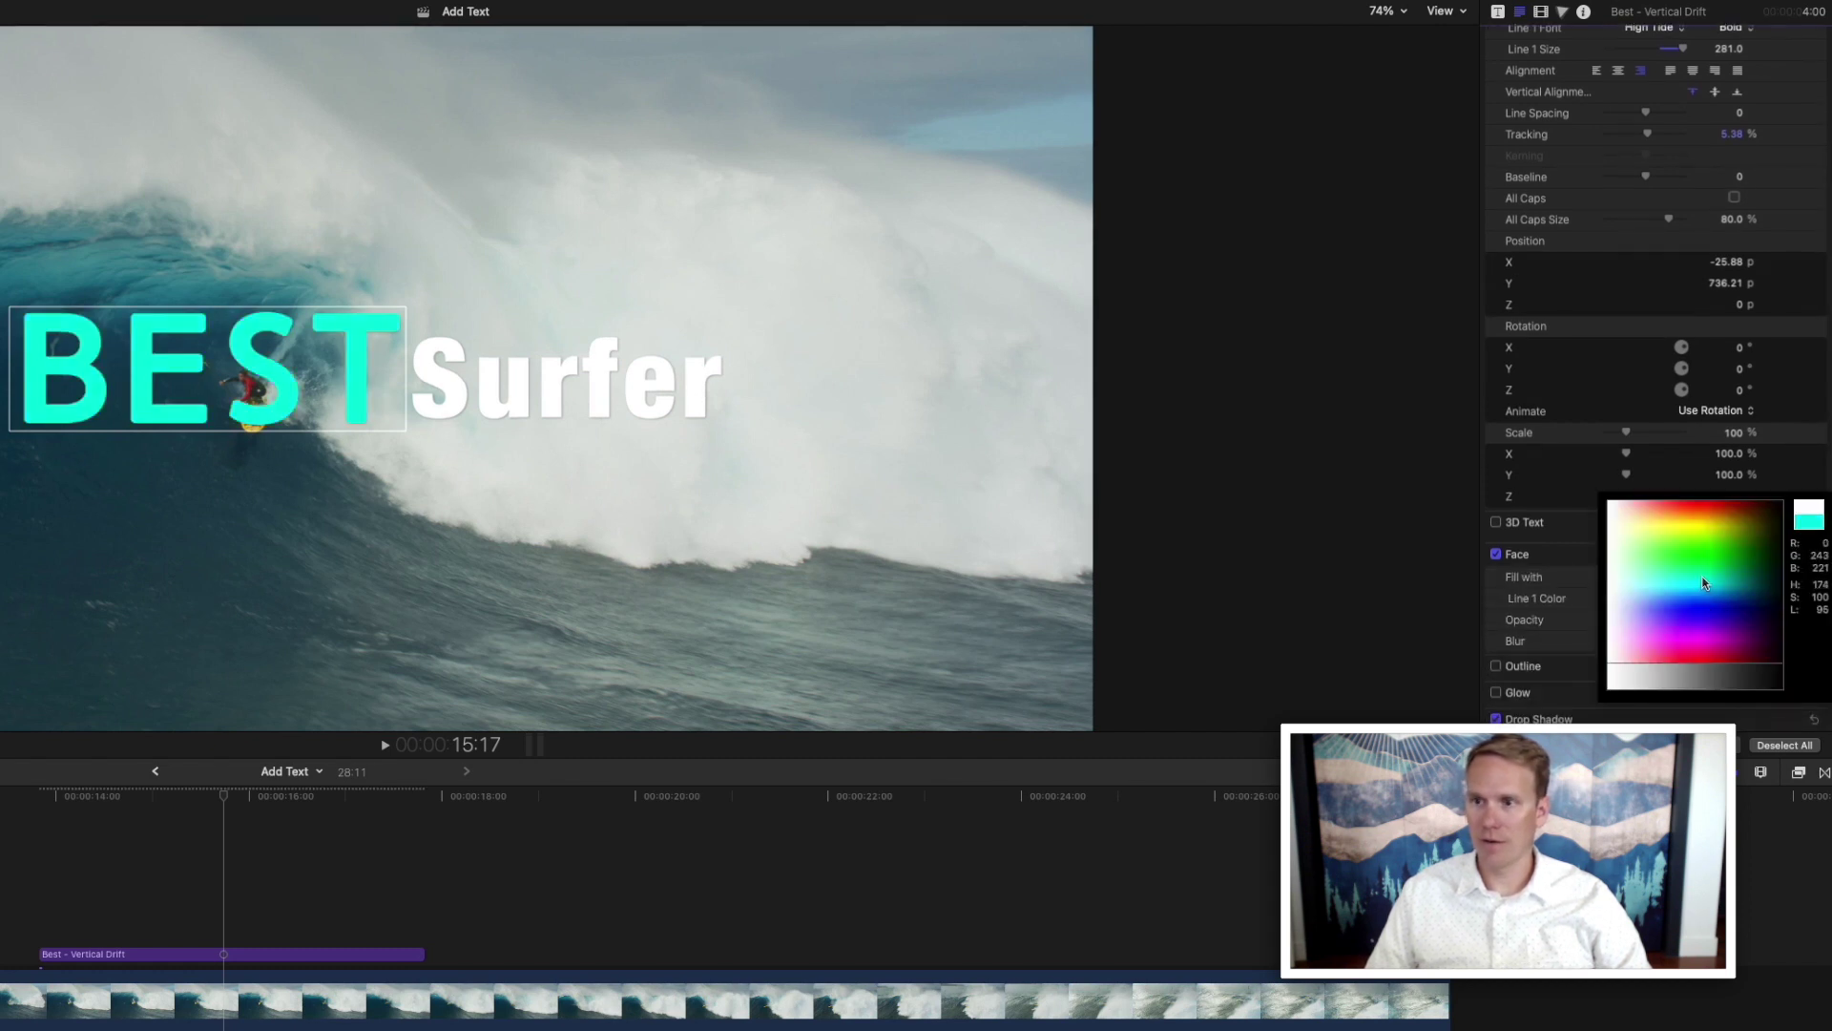
click(1705, 584)
drag(1690, 623, 1640, 625)
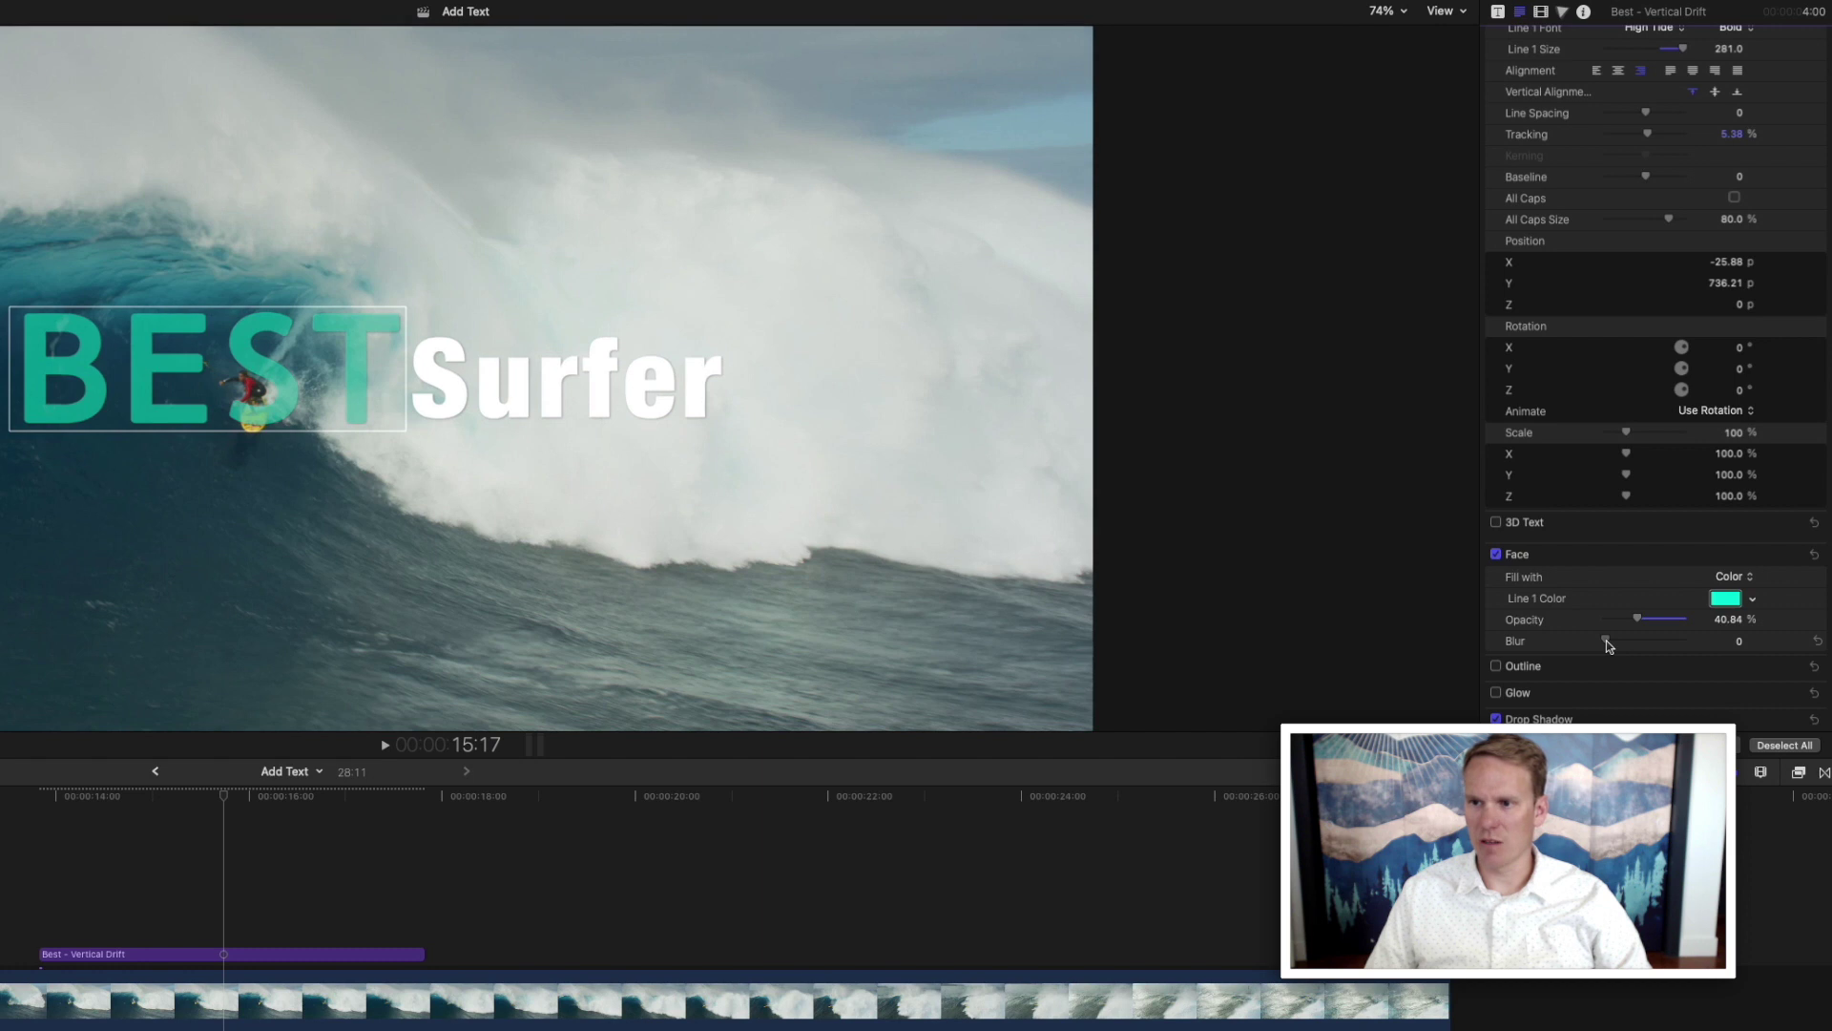
drag(1607, 642, 1633, 641)
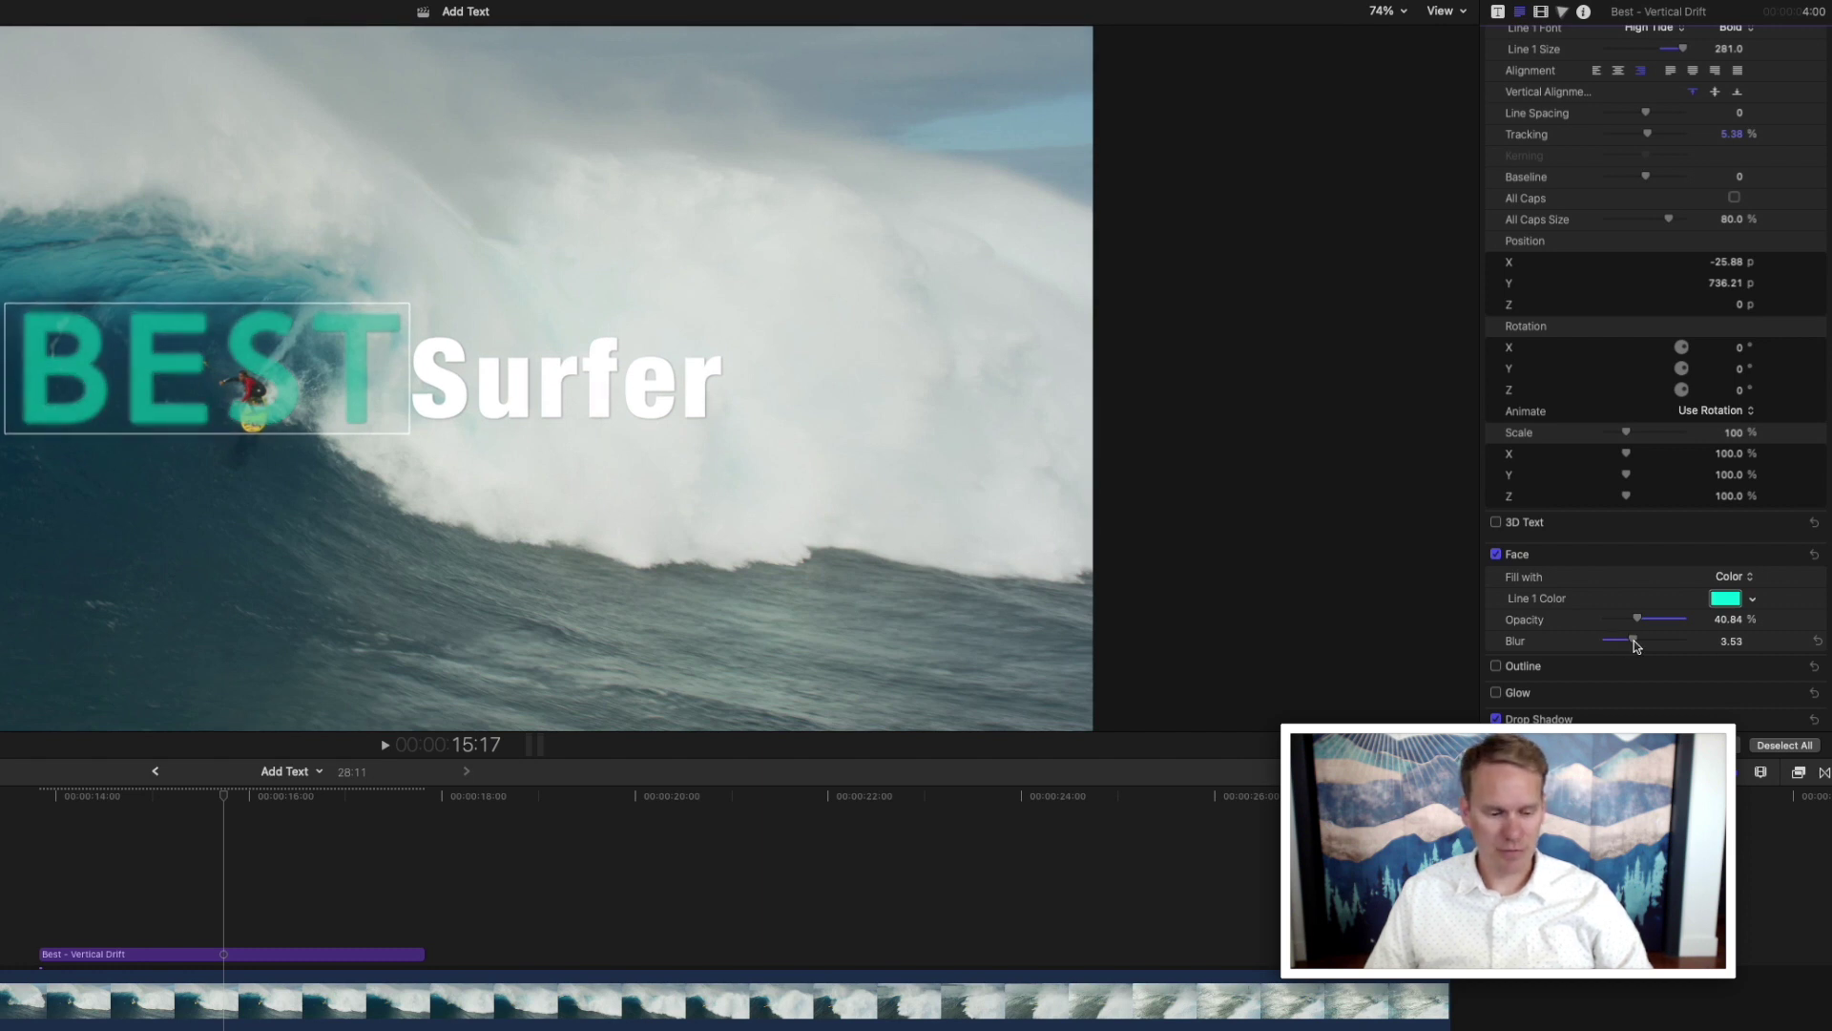
key(ctrl+z)
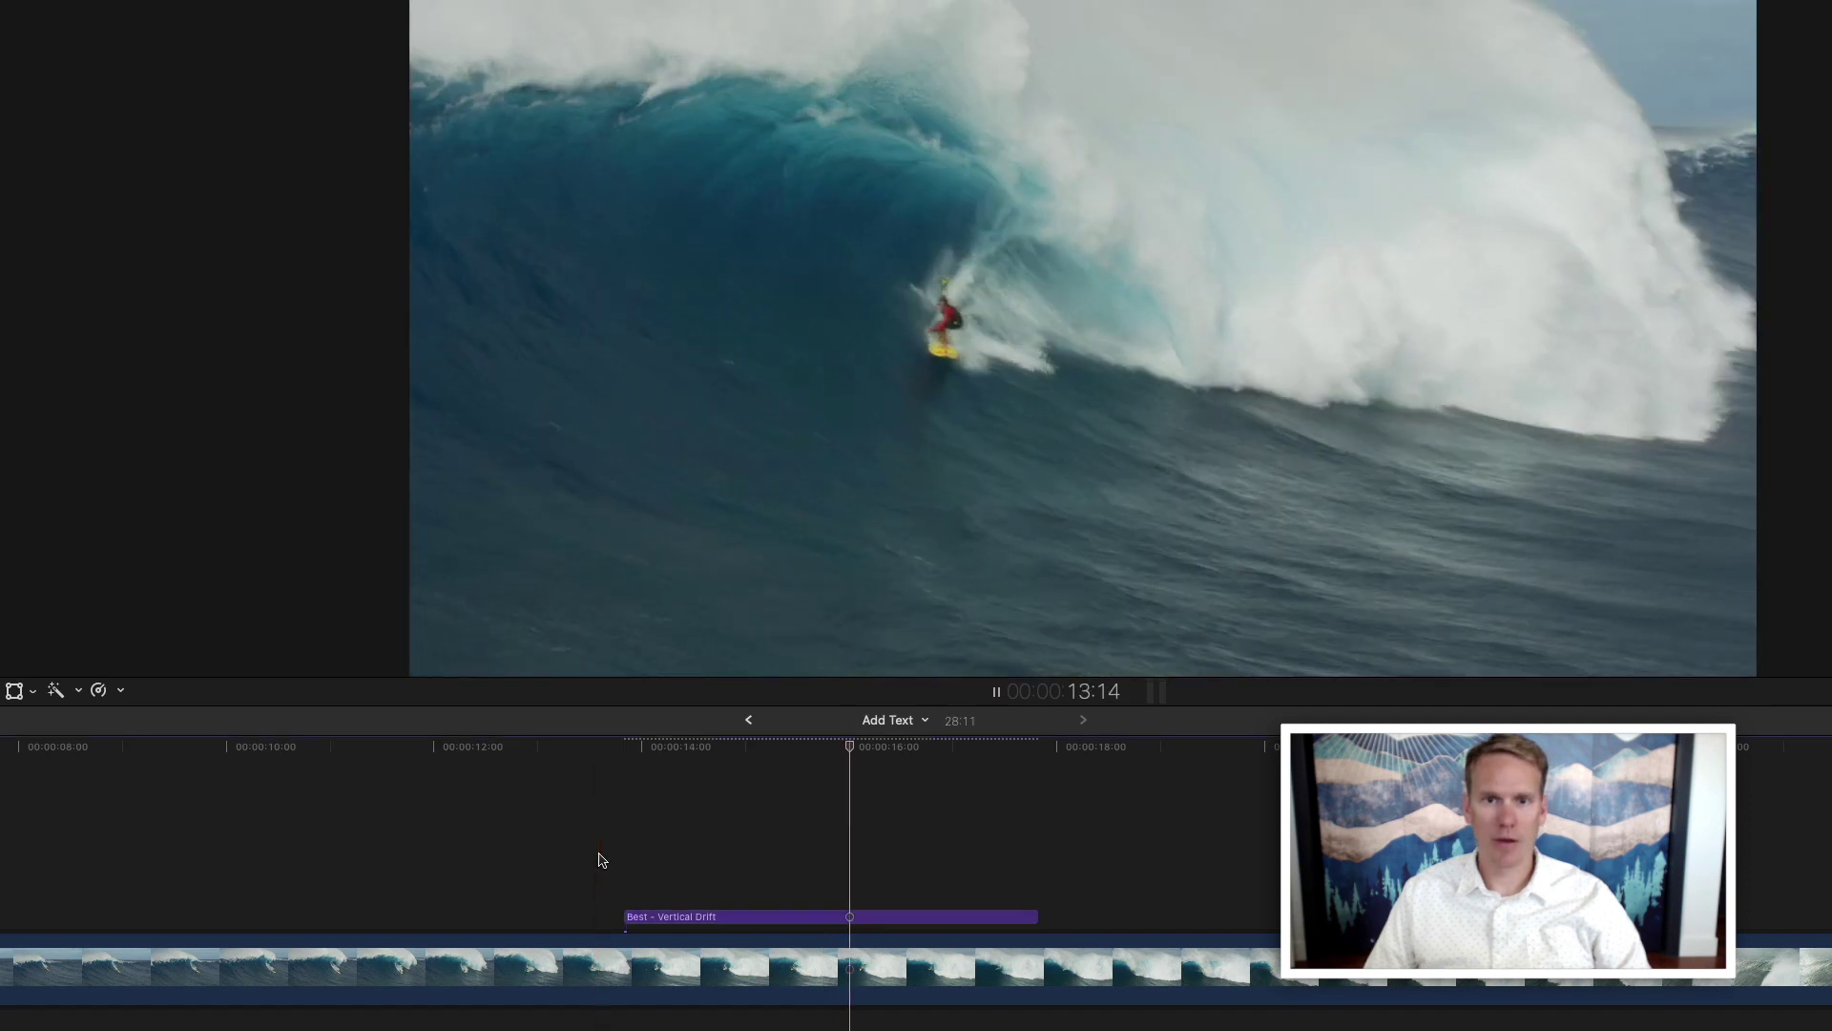
Play, then pause, the BEST SURFER title animation over the wave
key(space)
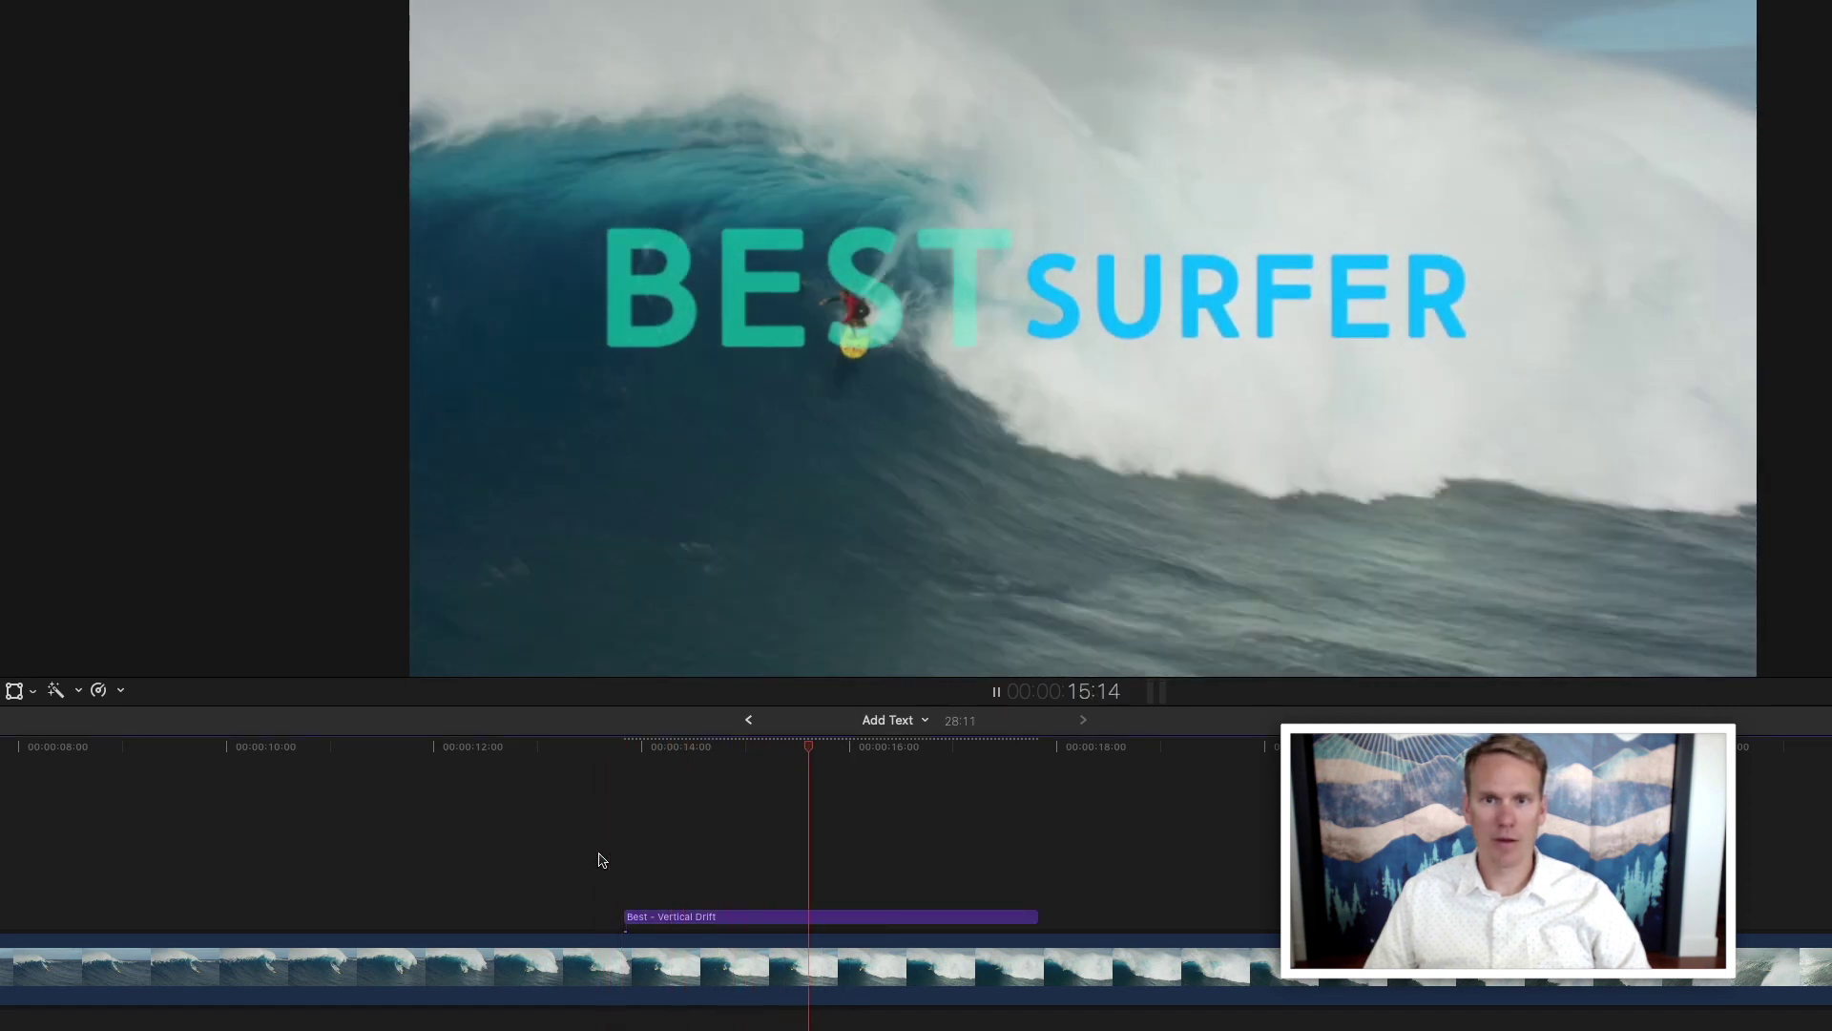
key(space)
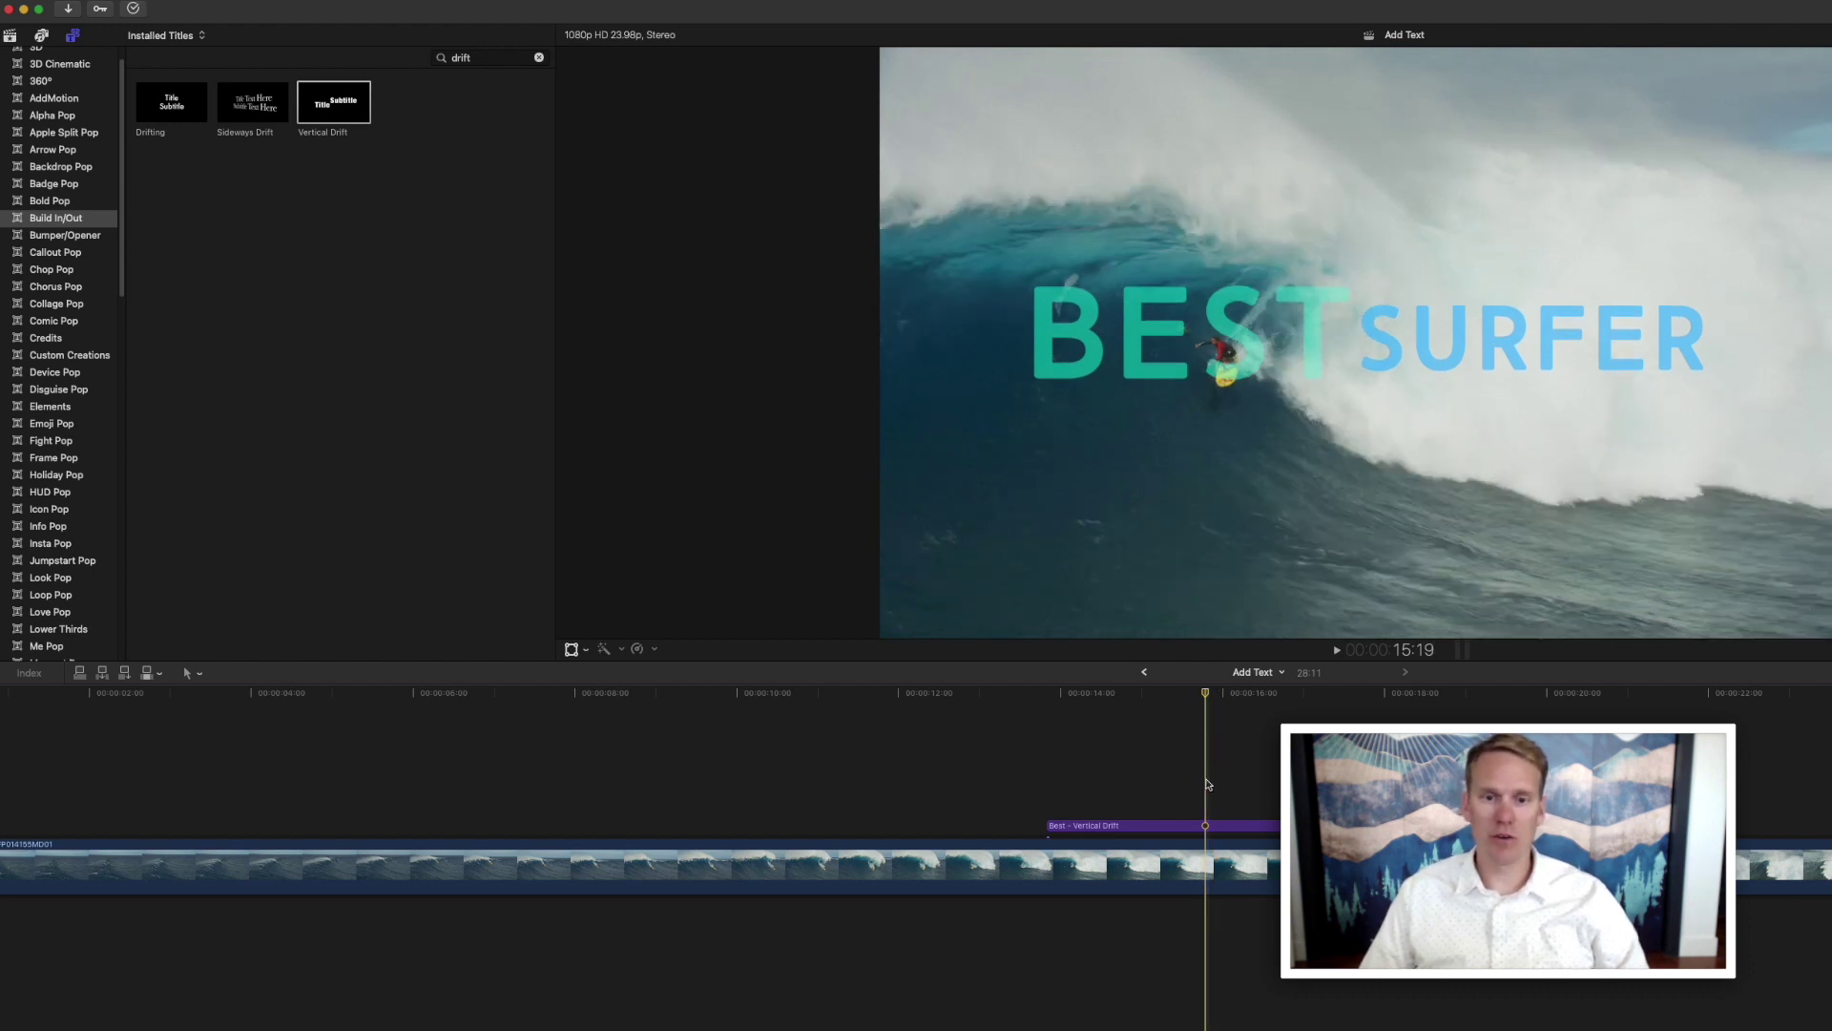
Lengthen the Best - Vertical Drift title clip and set its duration to four seconds (400)
click(1209, 825)
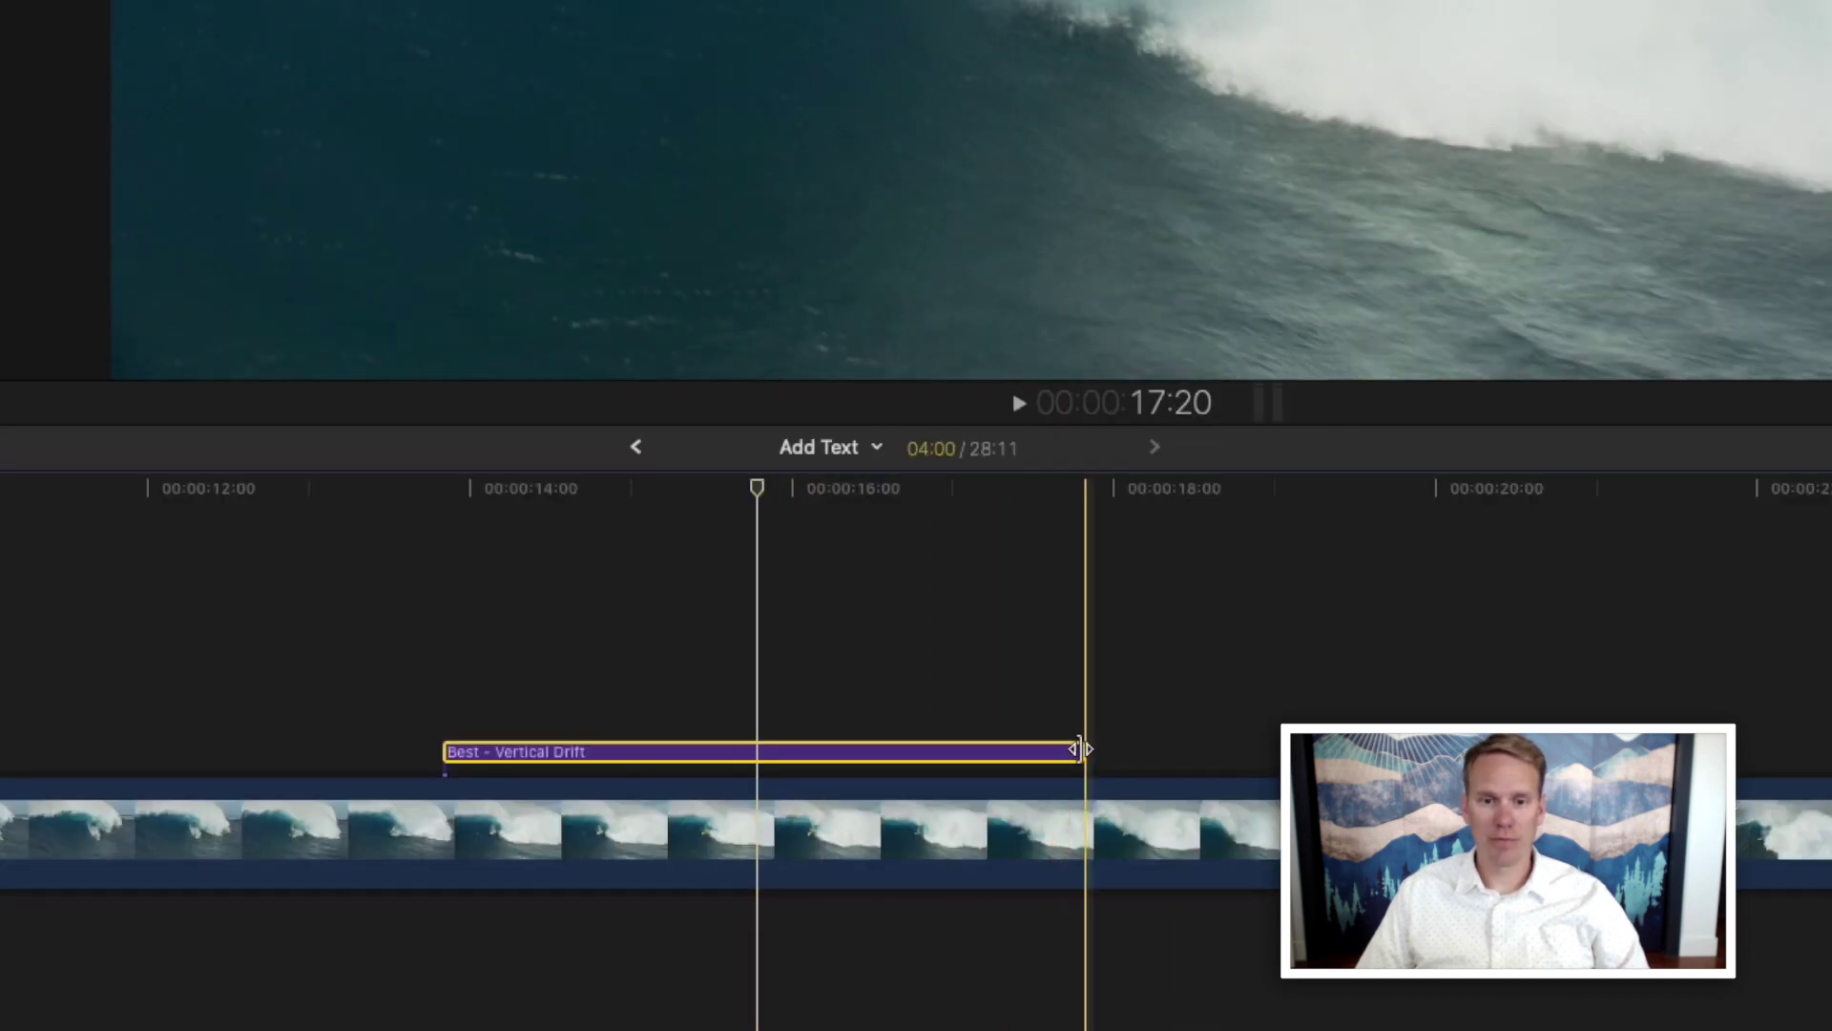
mouse_move(1084, 749)
mouse_down()
mouse_move(1410, 749)
mouse_move(1177, 751)
mouse_move(1258, 750)
mouse_up()
click(934, 756)
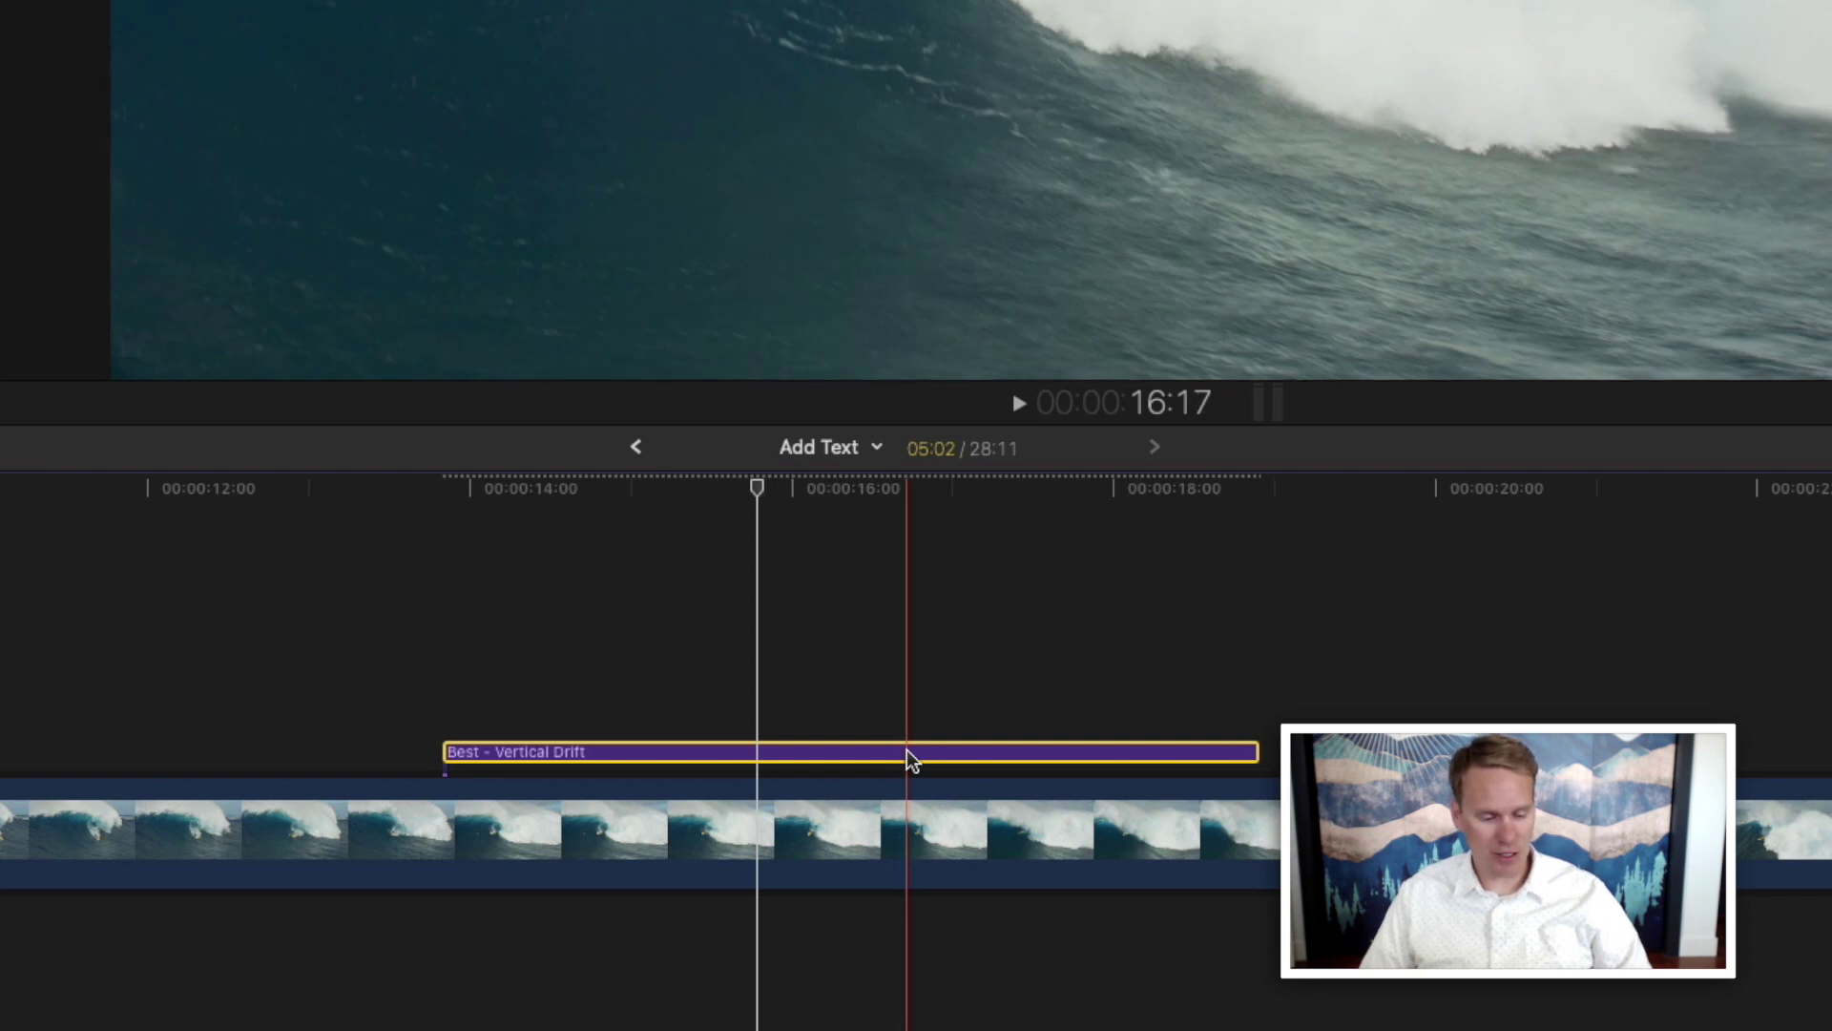
key(ctrl+d)
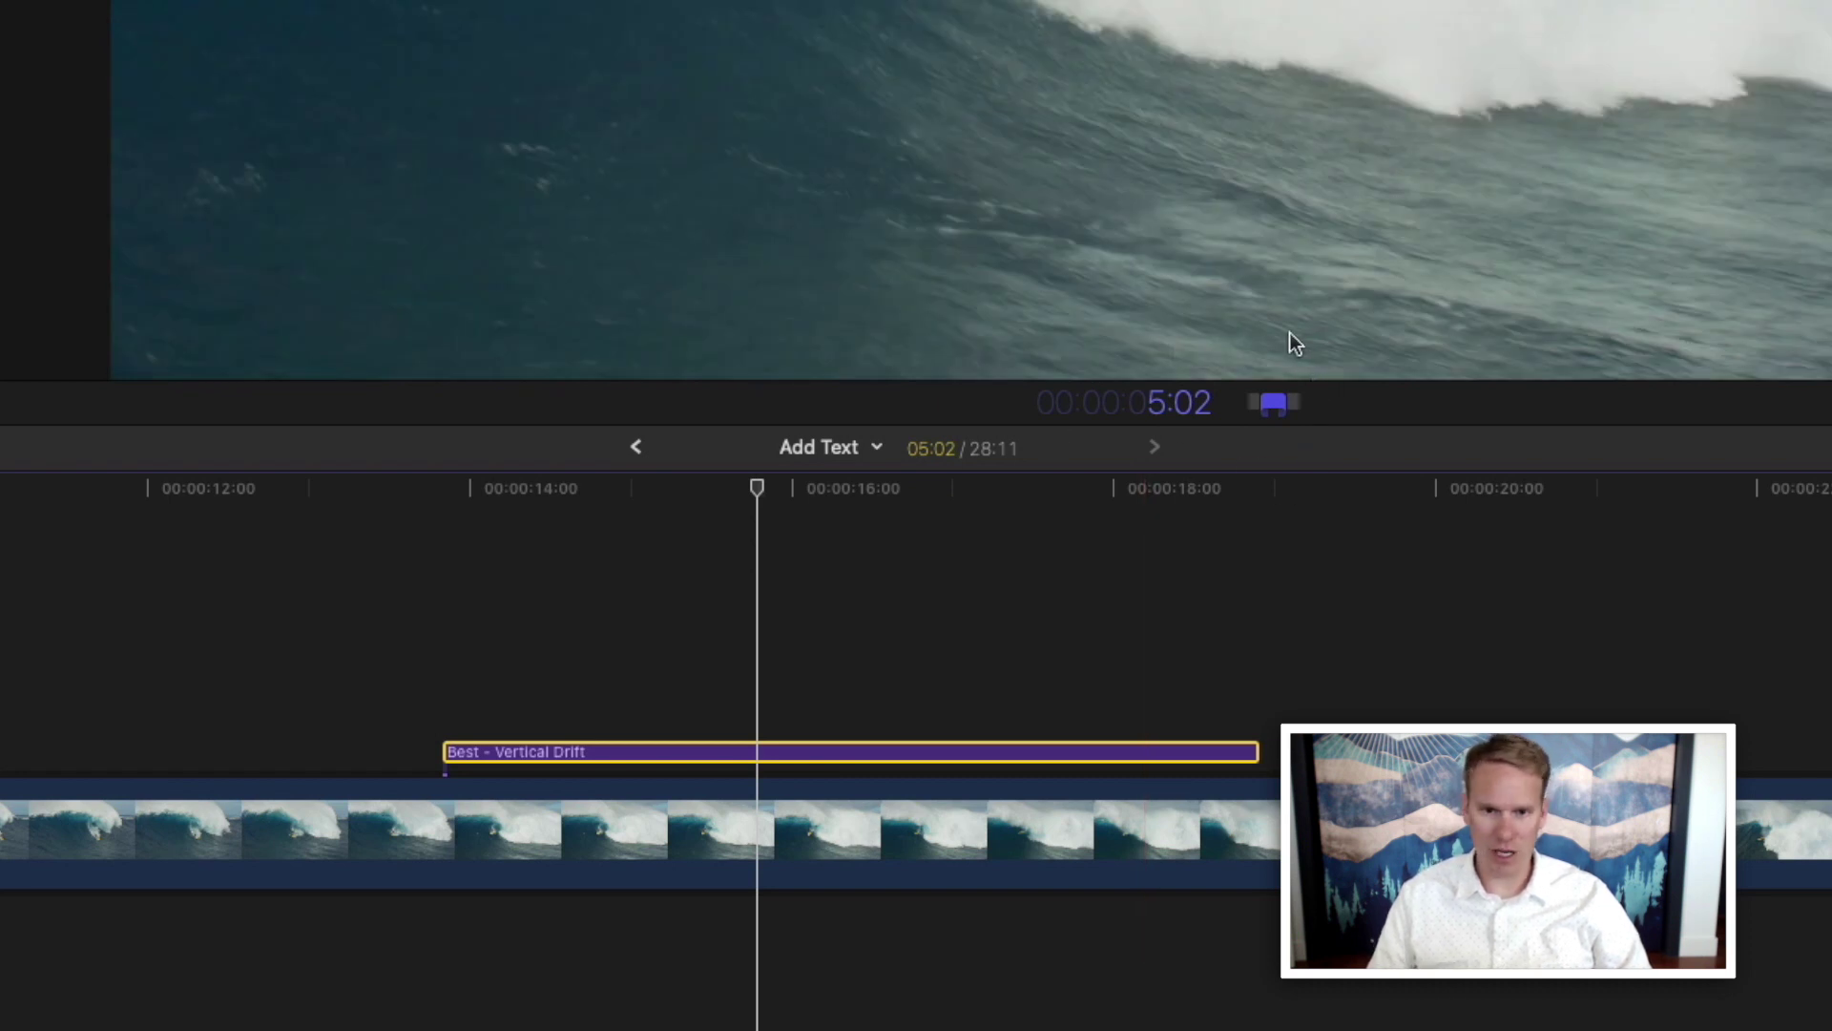
text(4:00)
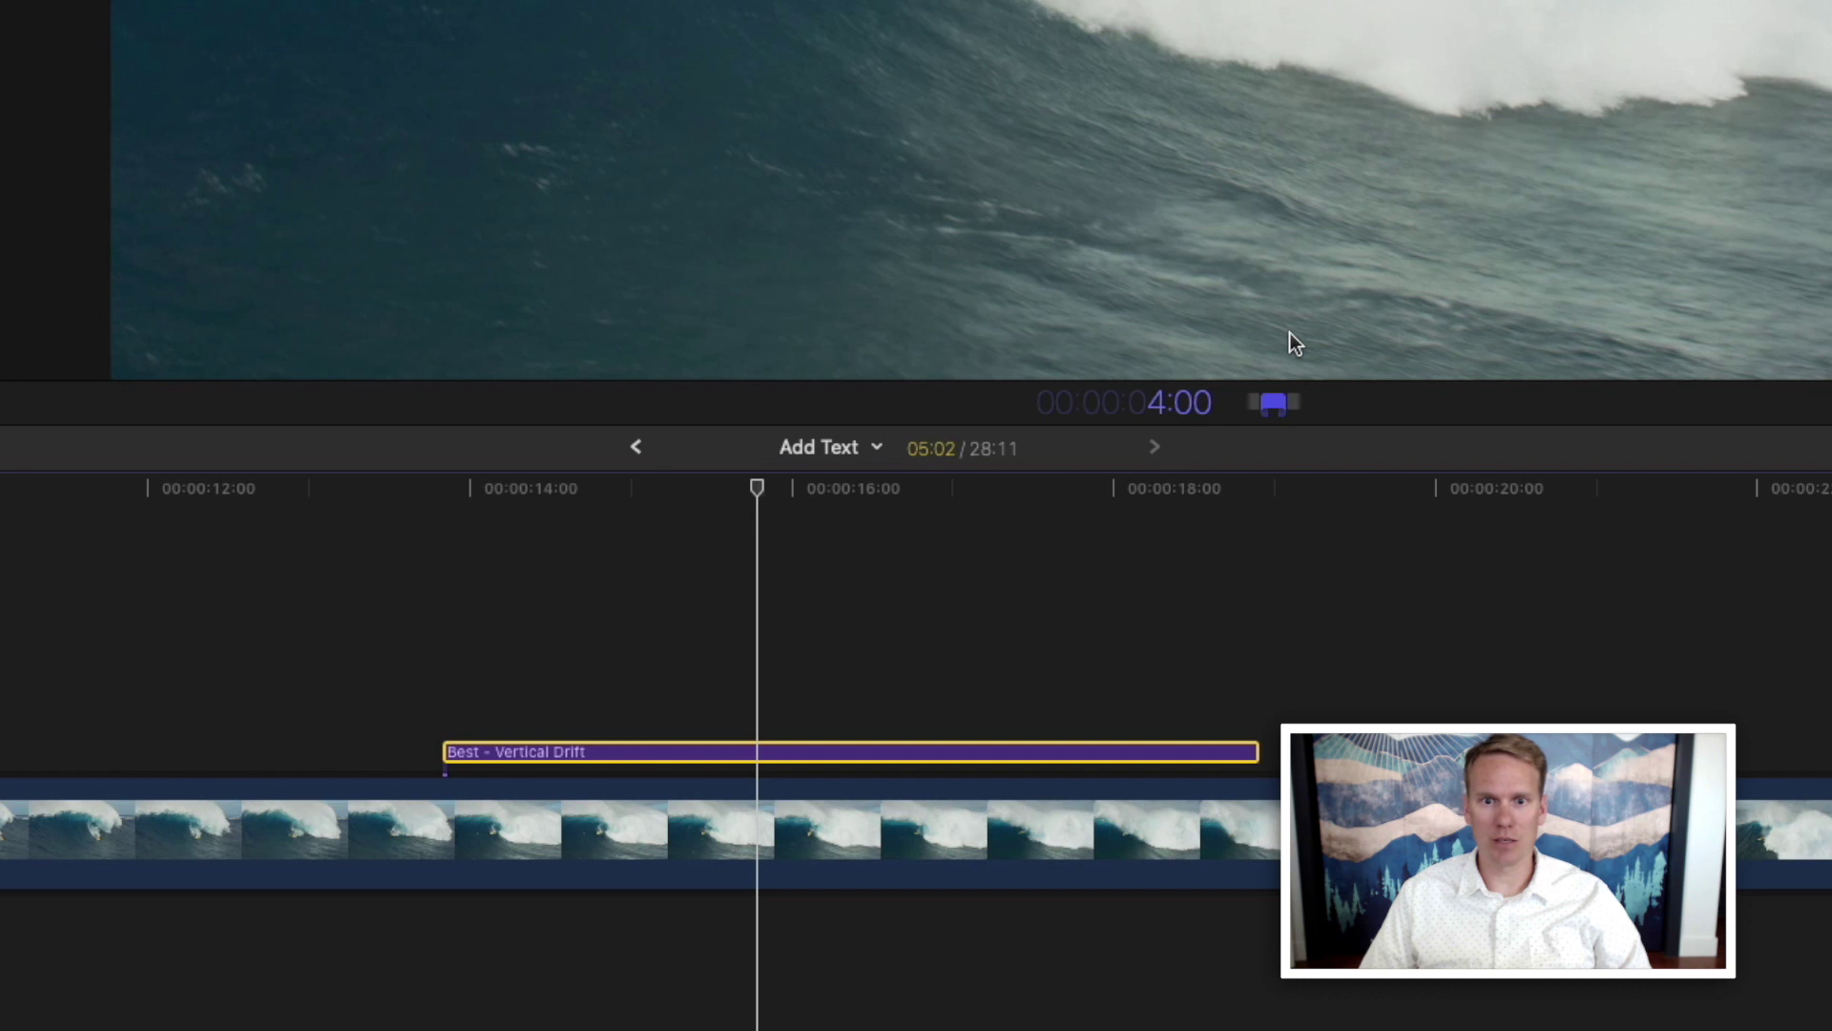
key(Return)
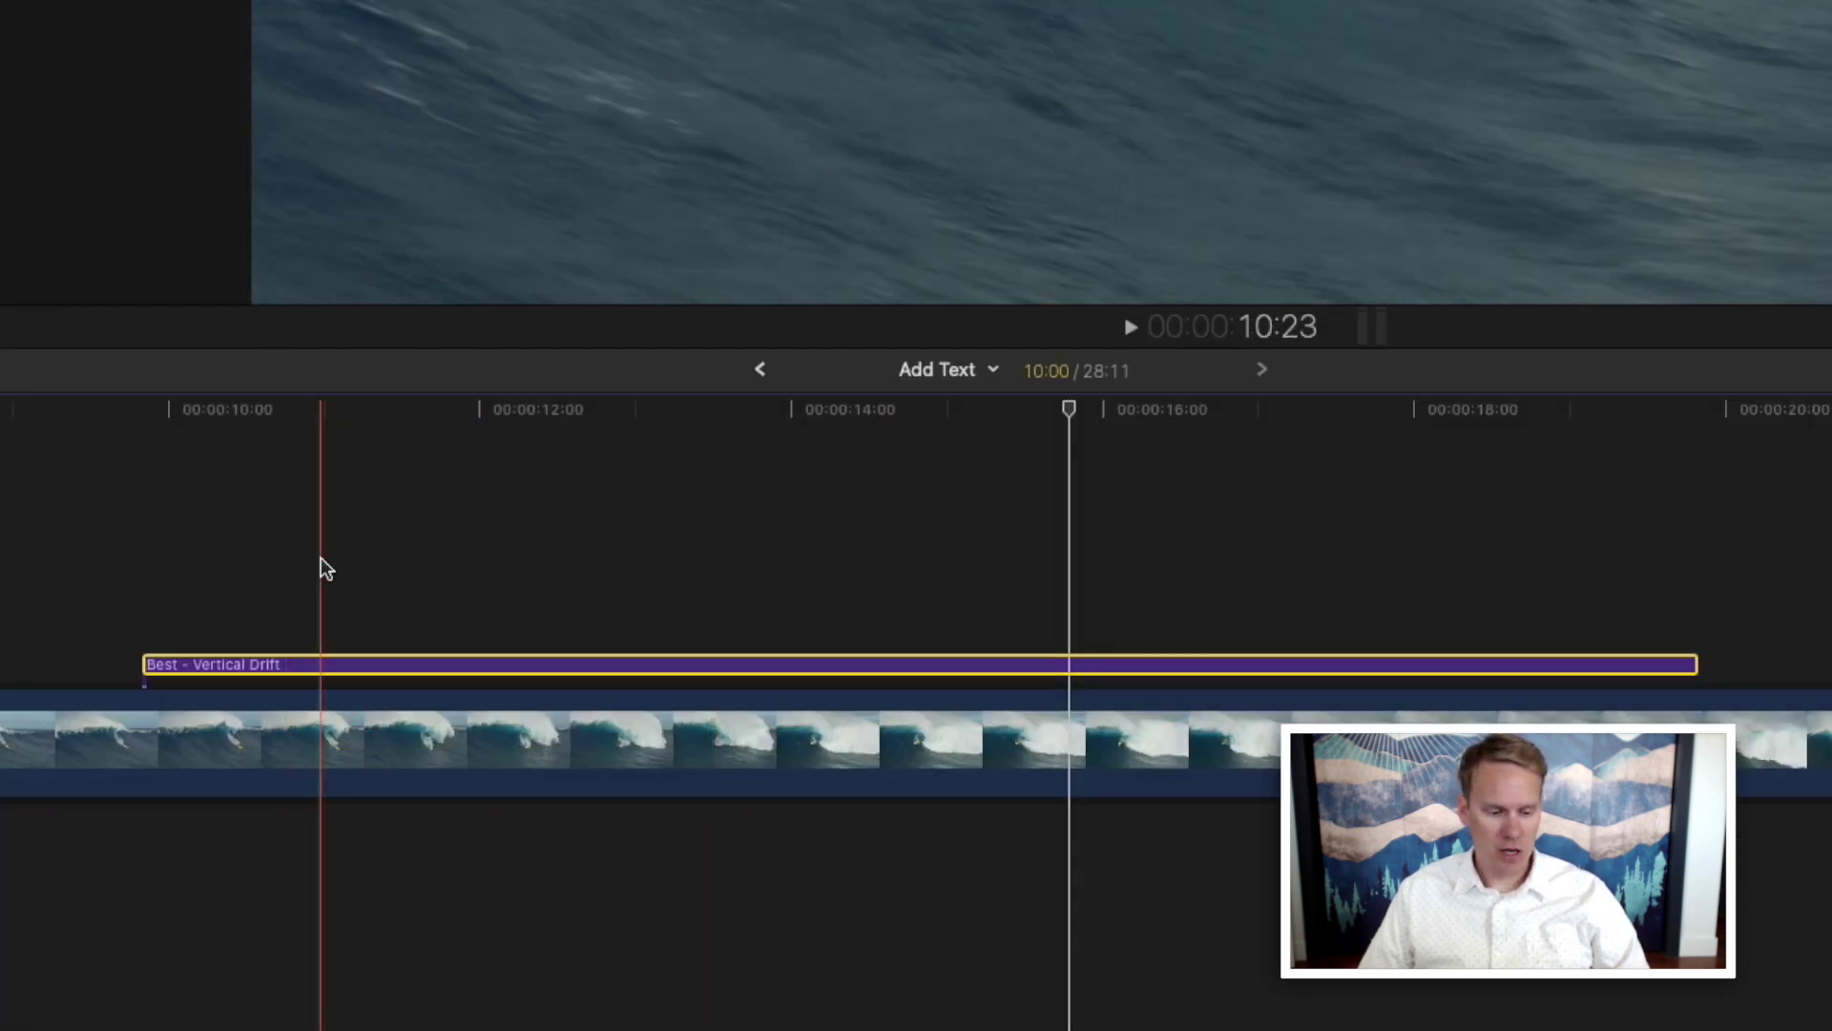
Trim the Best - Vertical Drift title clip's start and end at the skimmer positions
key(alt+bracketleft)
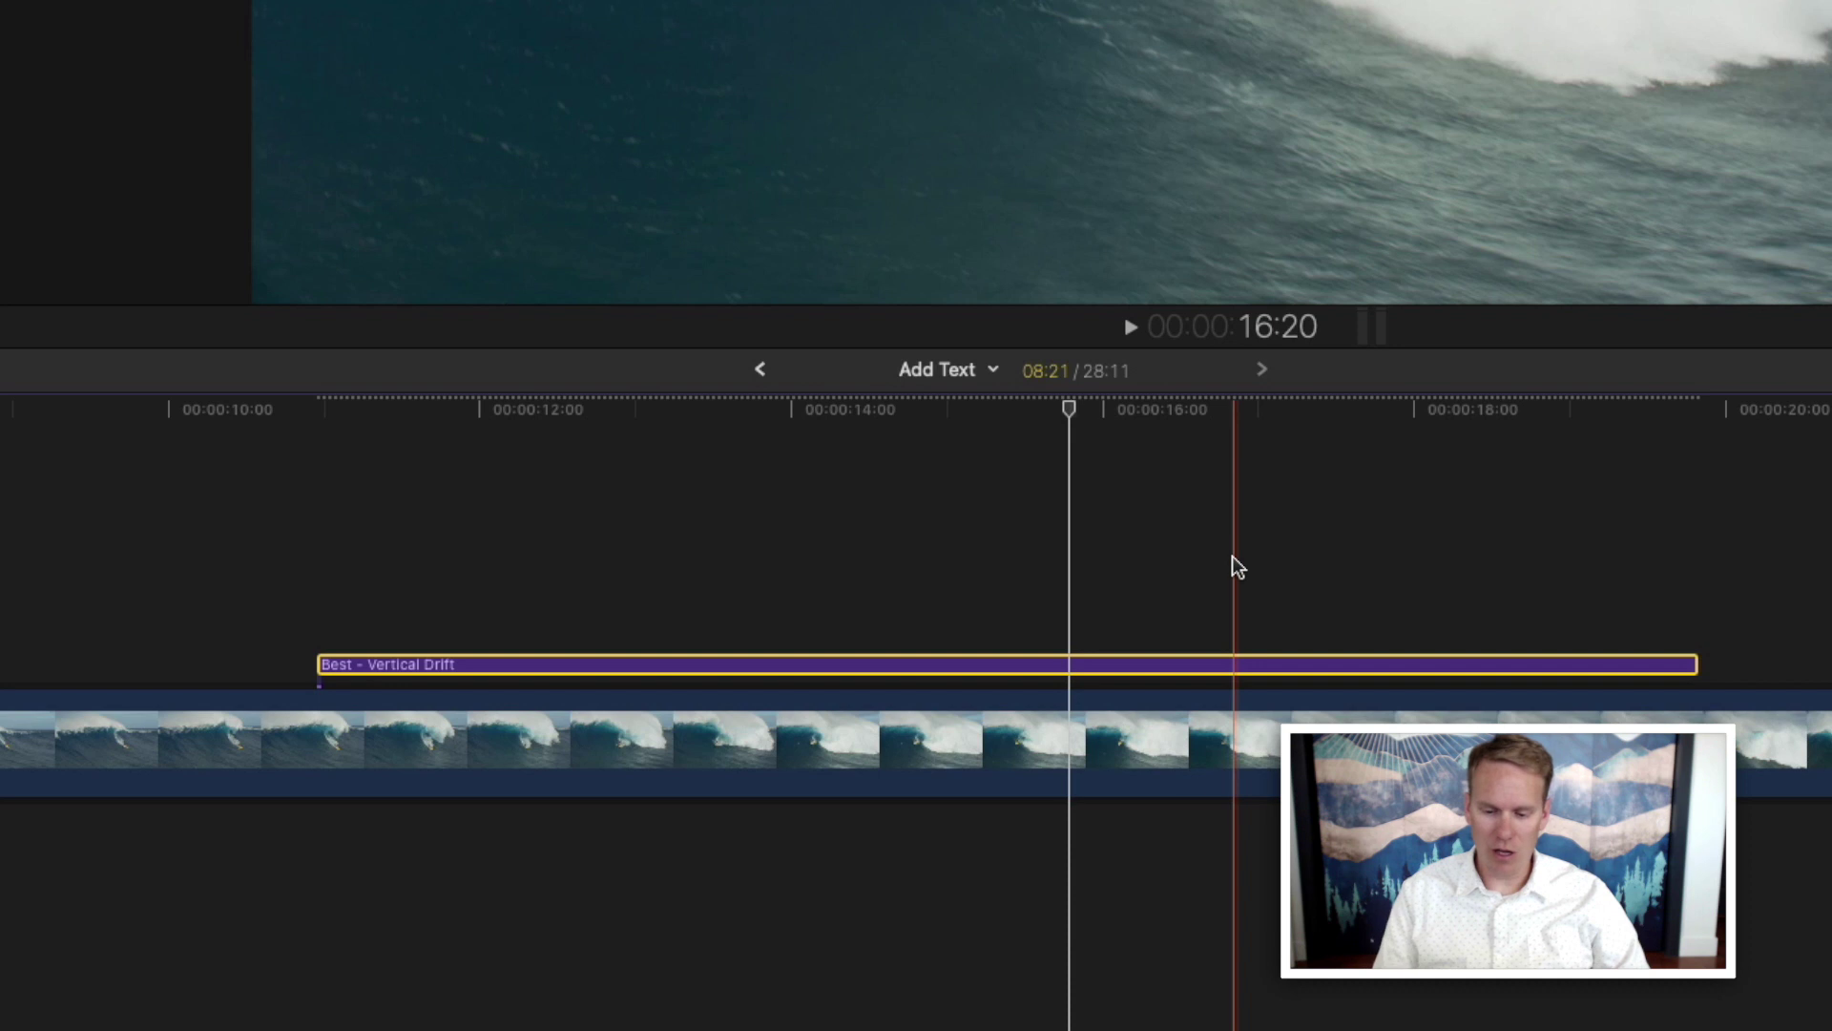
key(alt+bracketright)
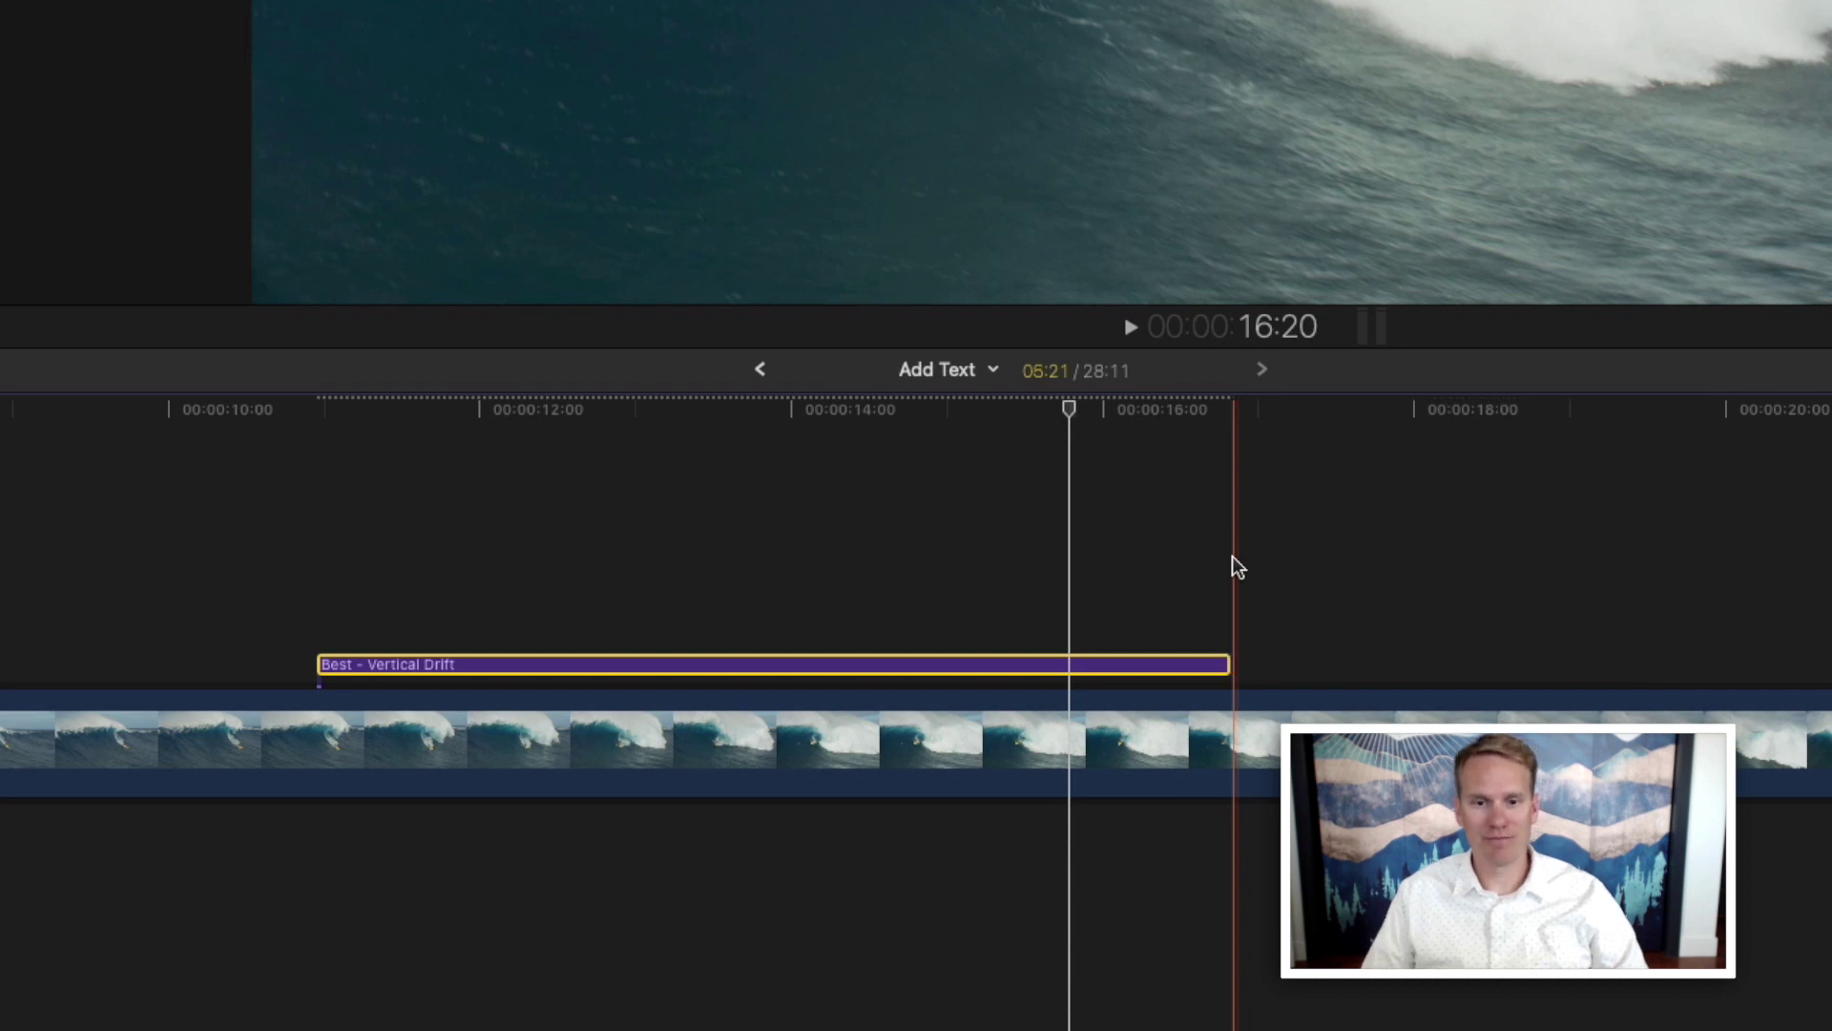